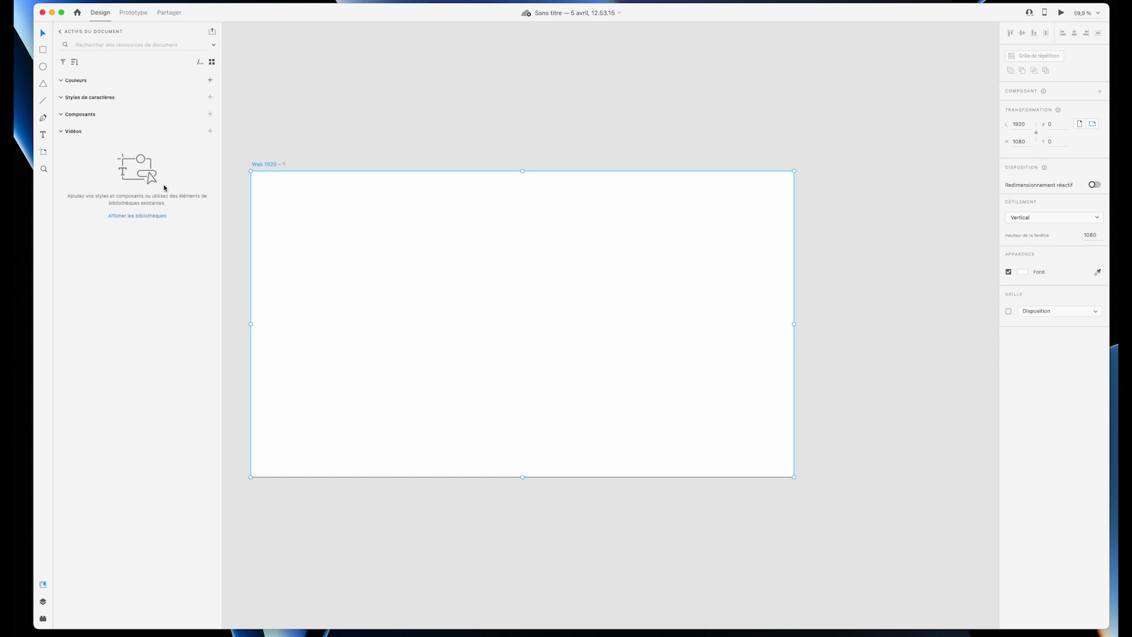
Step: Look through the shared libraries, the document assets, the artboard's layers and the installed plug-ins
click(60, 31)
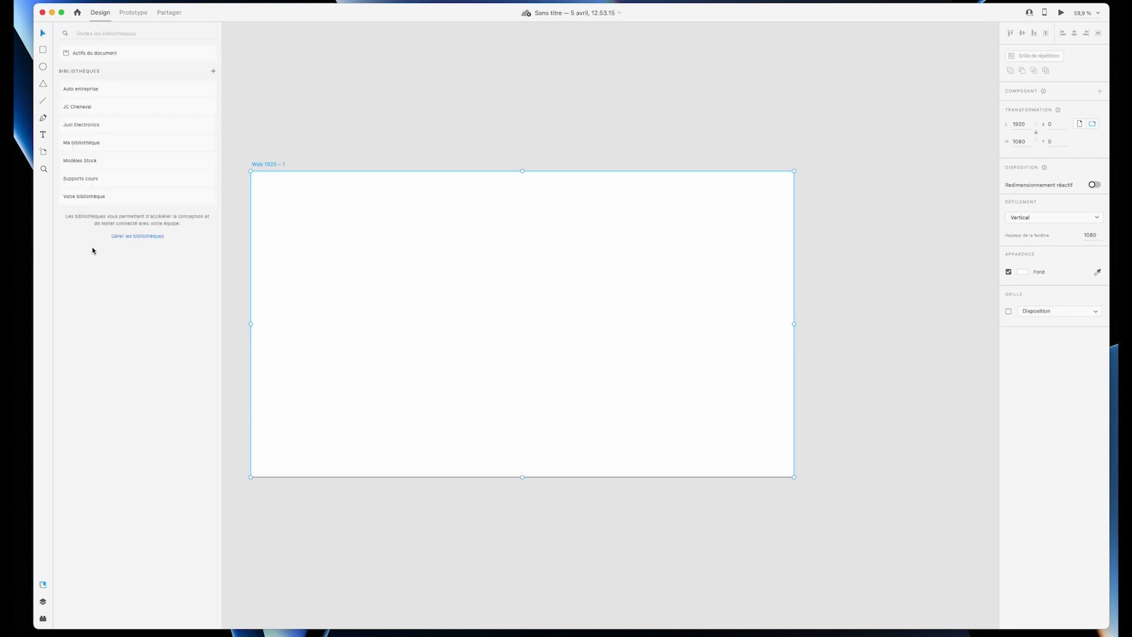
click(87, 53)
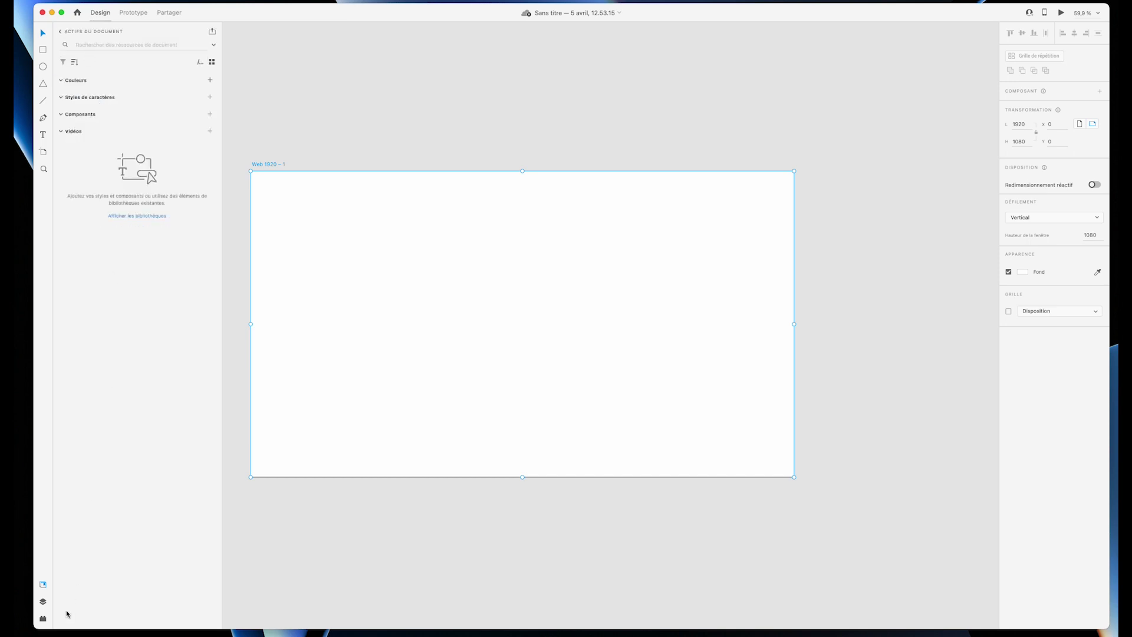
click(43, 603)
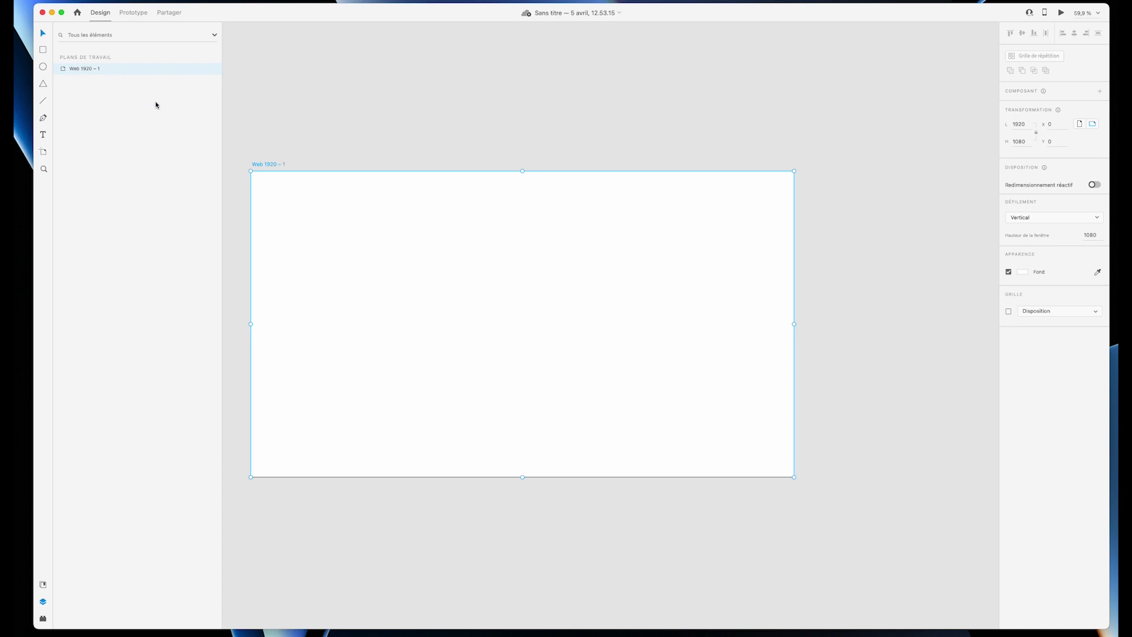
click(324, 236)
click(194, 68)
double_click(205, 71)
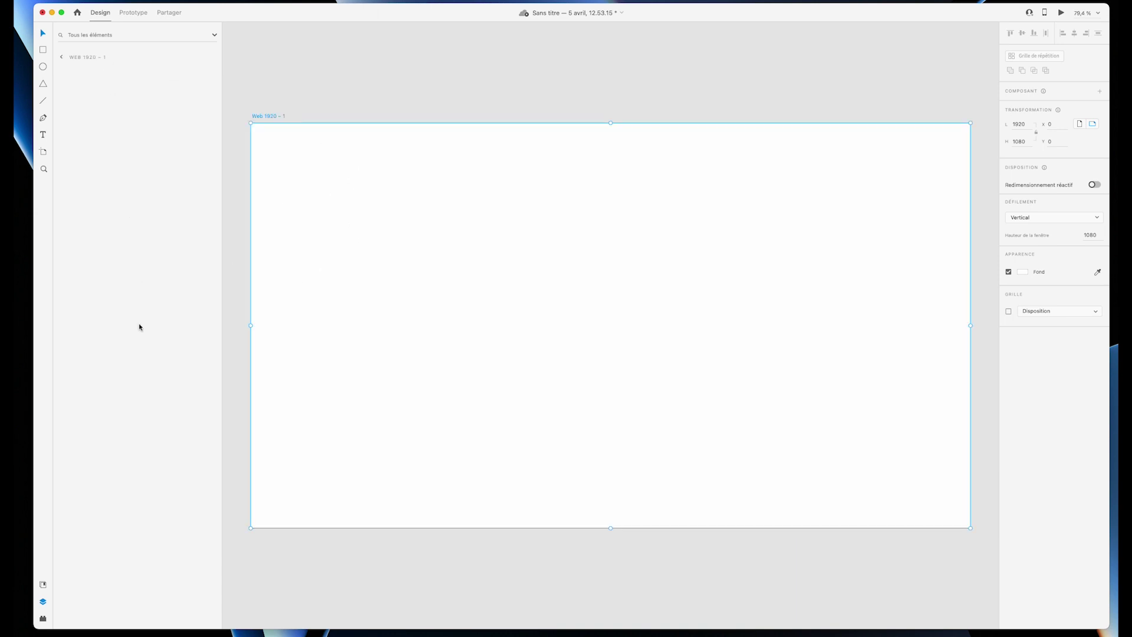
click(43, 619)
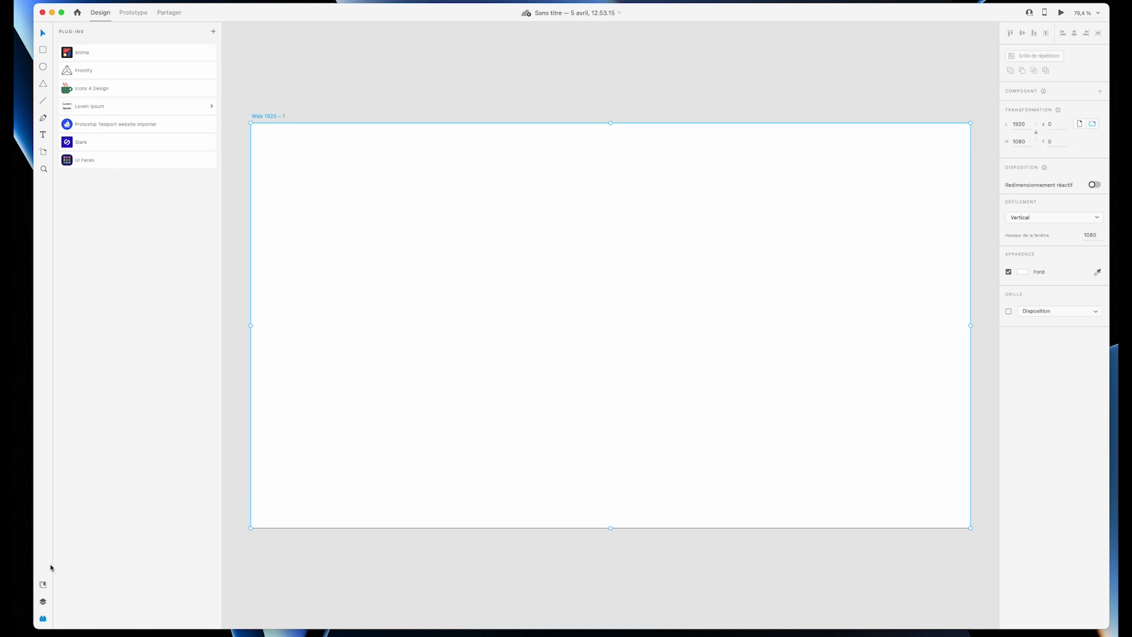
click(42, 601)
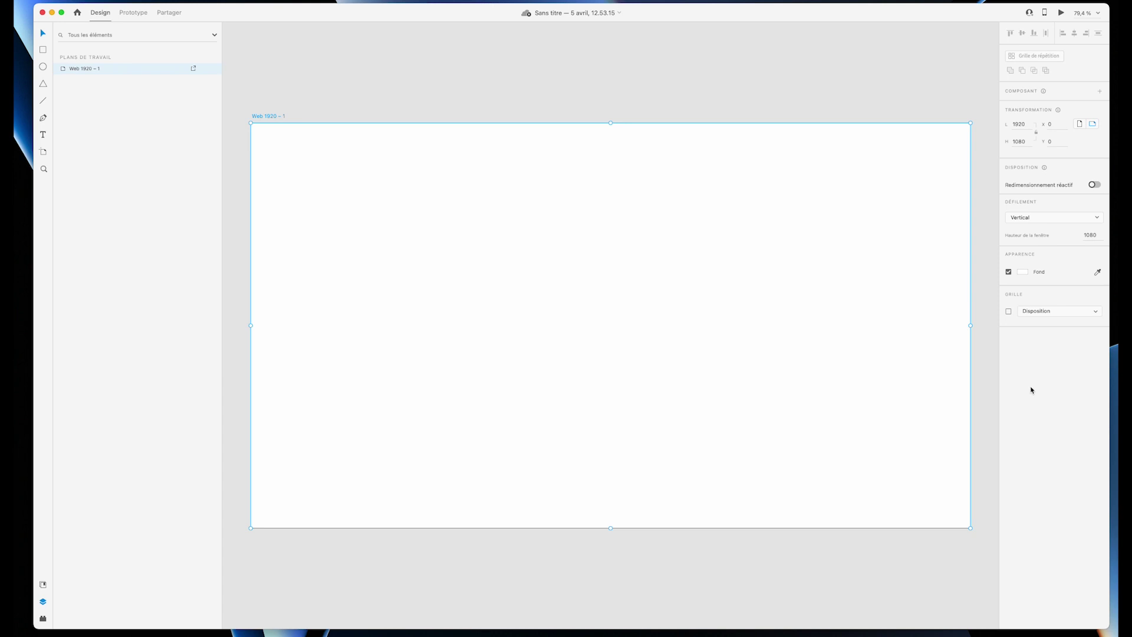
Step: Draw a rectangle about 1115 × 161 px in the upper part of the artboard and fill it with teal
click(46, 52)
drag(326, 183, 744, 242)
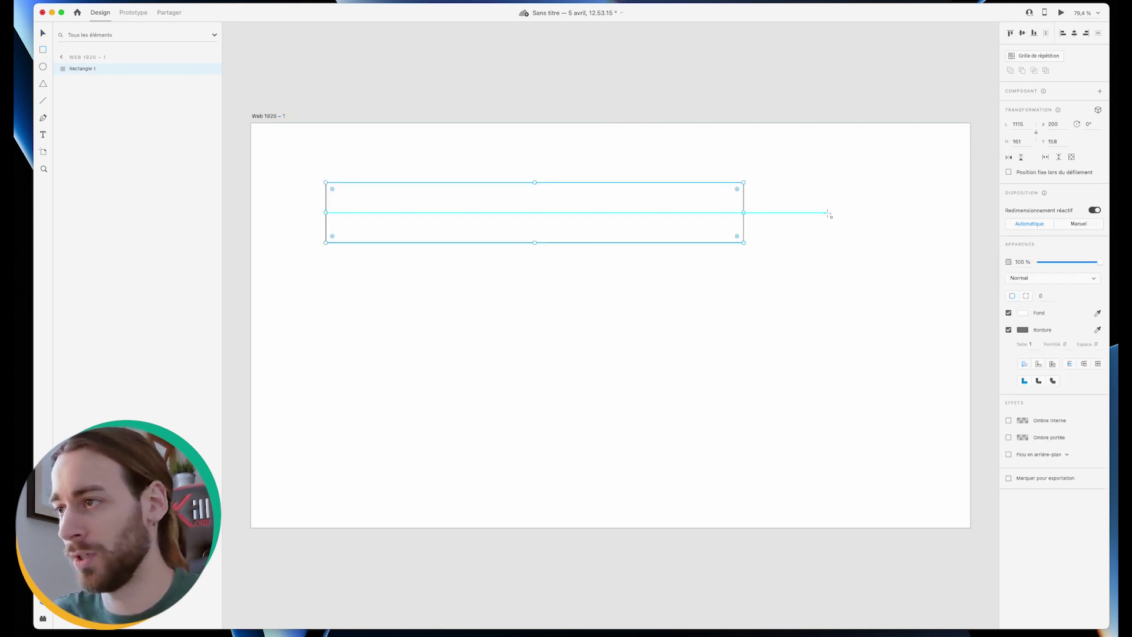
click(1023, 314)
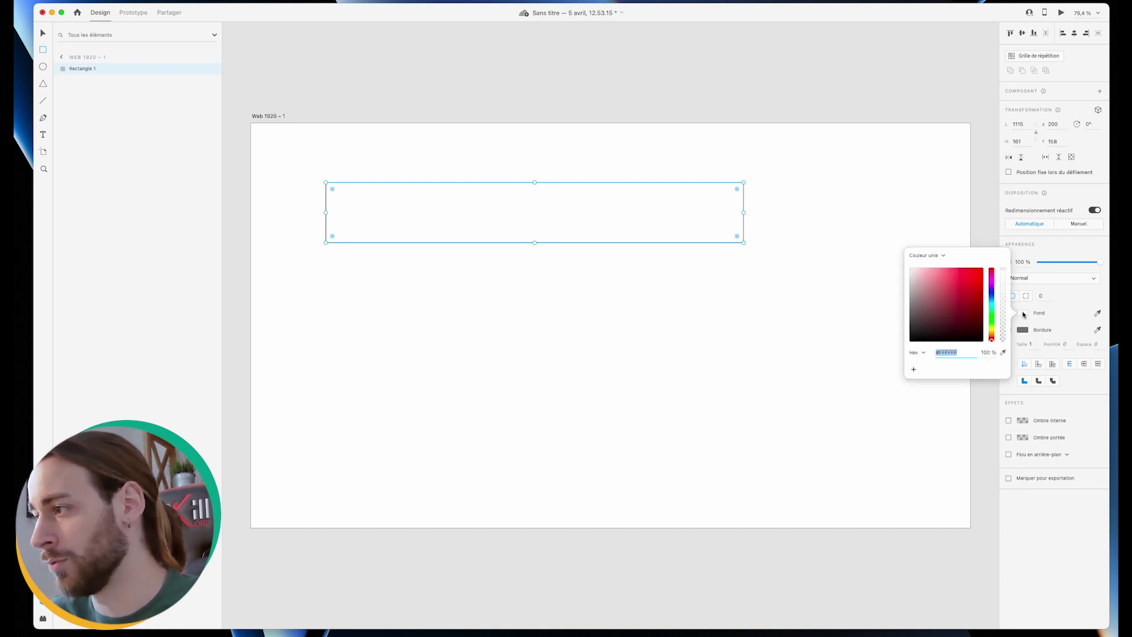
click(923, 353)
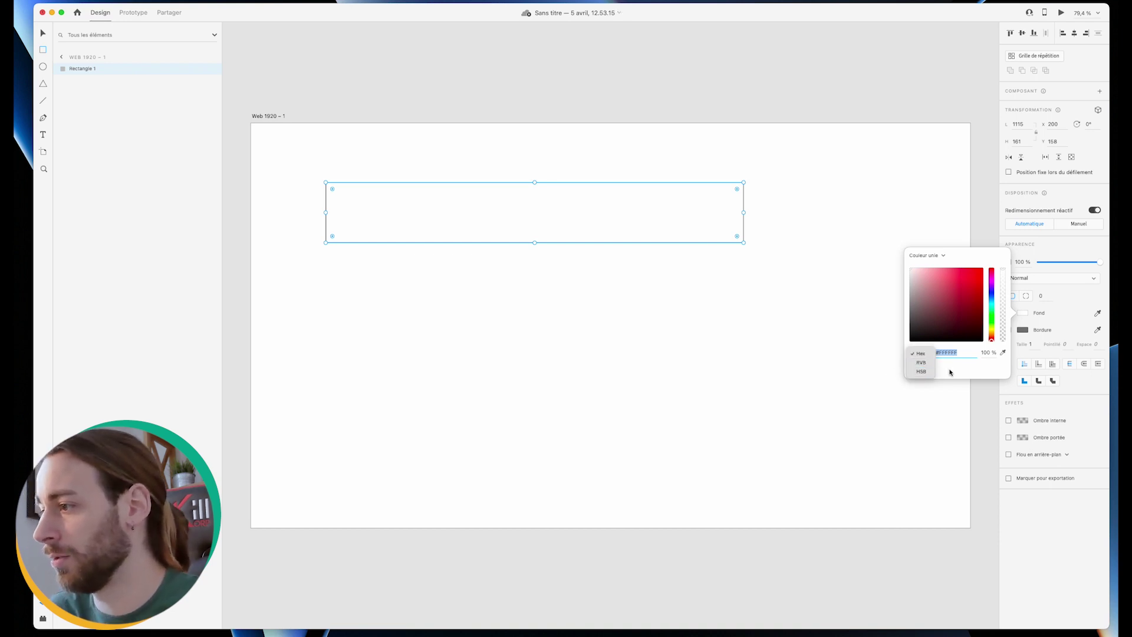
click(984, 356)
mouse_move(963, 303)
mouse_down()
mouse_move(950, 303)
mouse_move(991, 296)
mouse_move(966, 301)
mouse_up()
click(1043, 255)
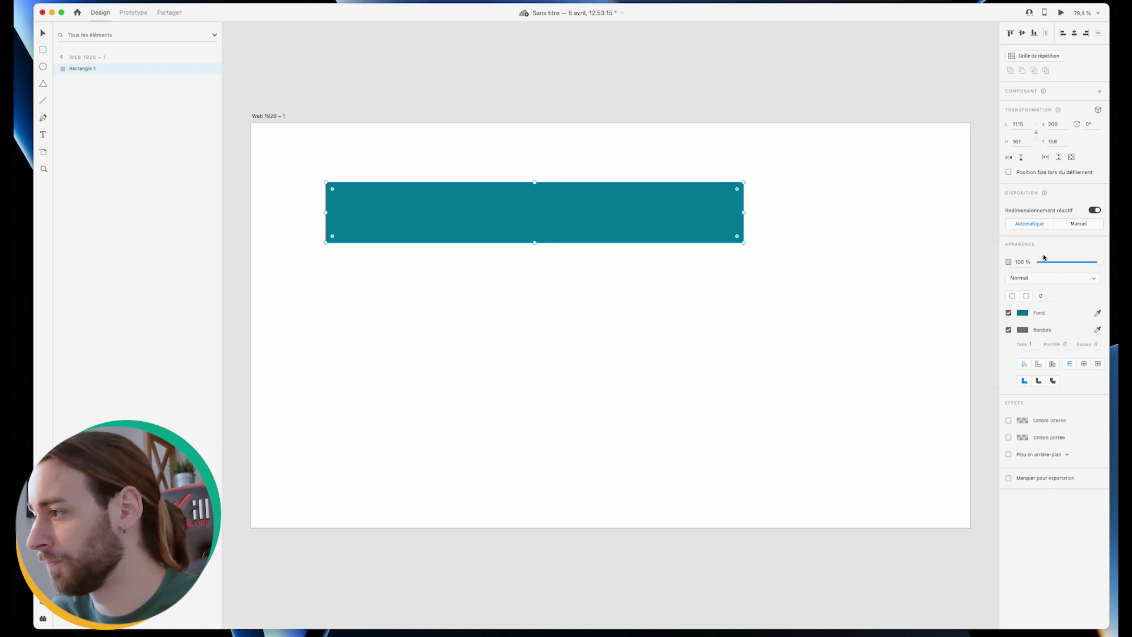
Step: Switch the rectangle's border off and on again, and set its size to 10
click(1009, 330)
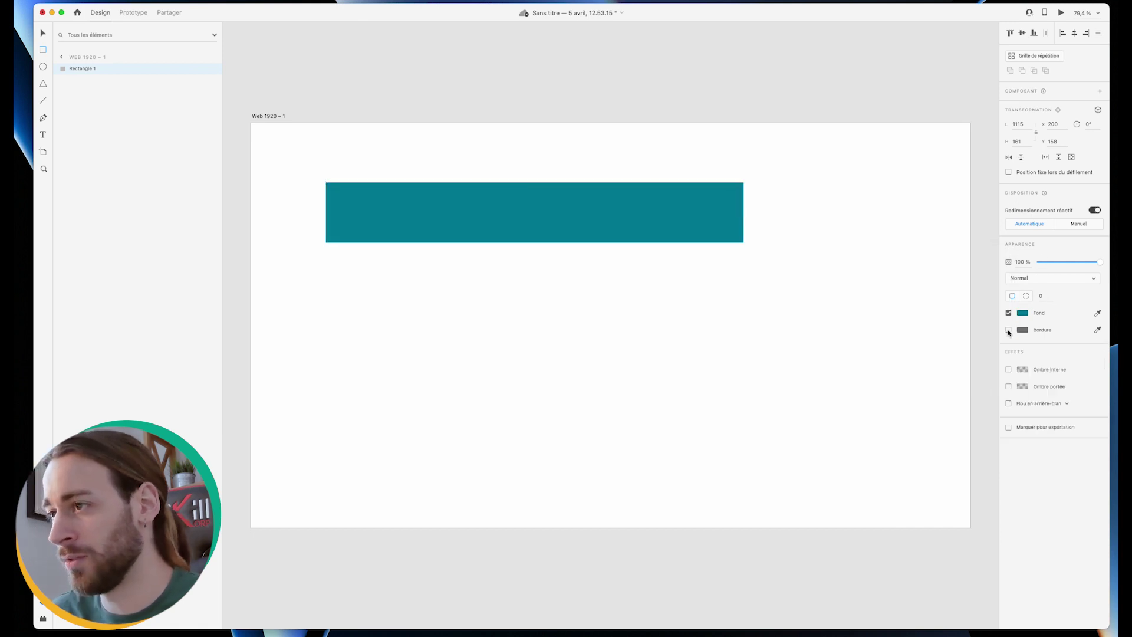
click(1008, 330)
click(1030, 343)
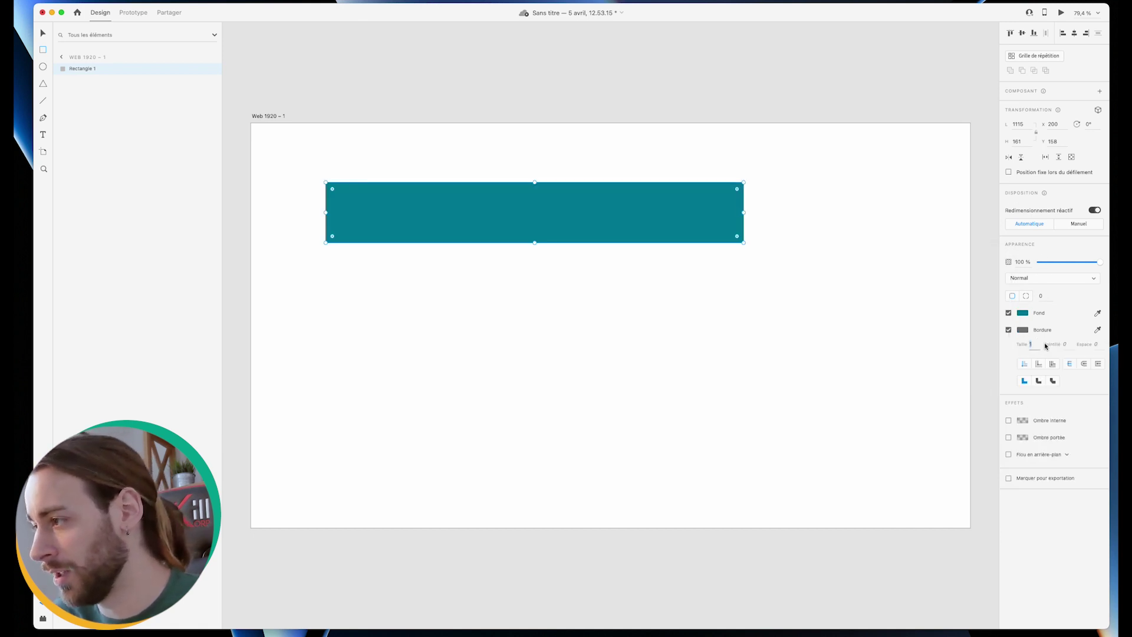
text(10)
key(Tab)
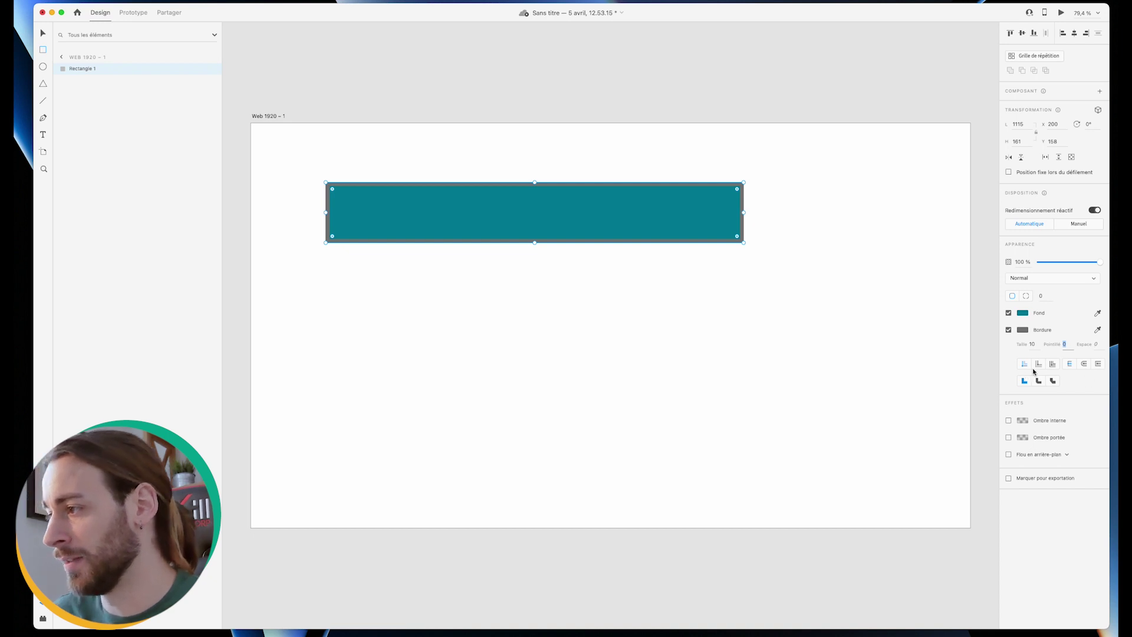
Step: Try an outer border alignment with bevelled corner joins on the rectangle, and restore the mitered joins
click(1069, 364)
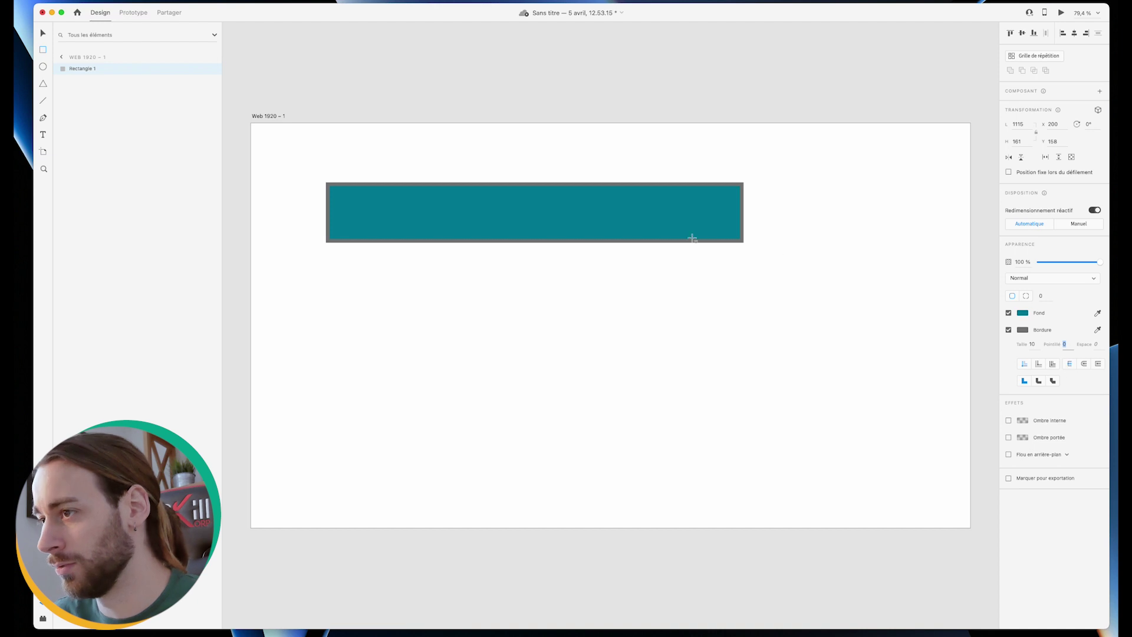
key(v)
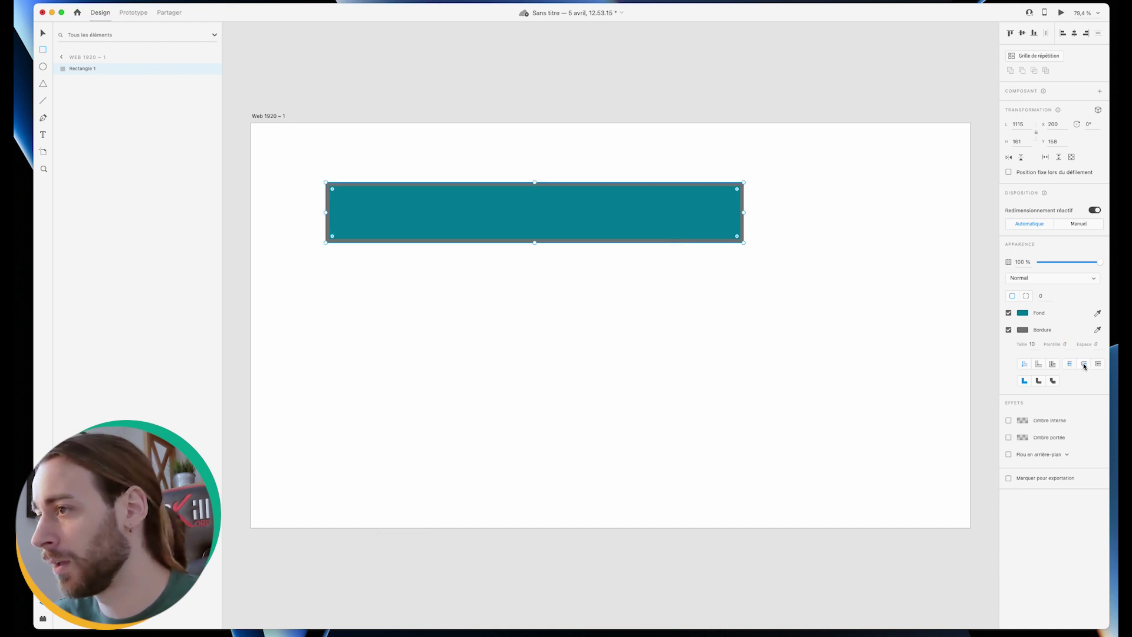
click(1052, 381)
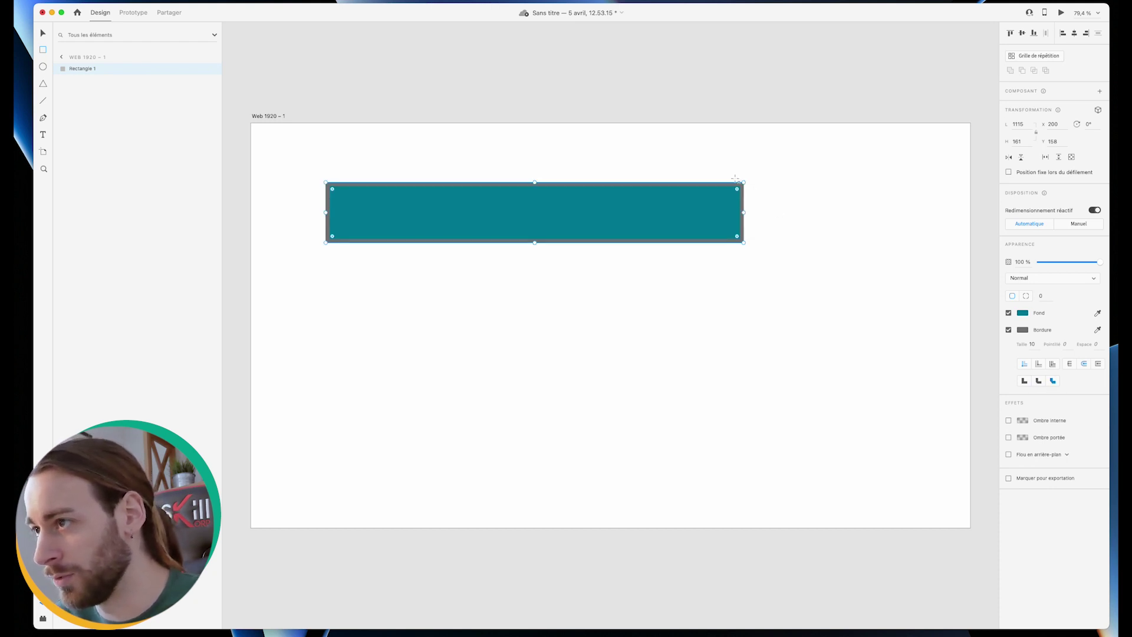
click(1024, 380)
Step: Remove the rectangle's border and look at the available blur effect types
click(1007, 330)
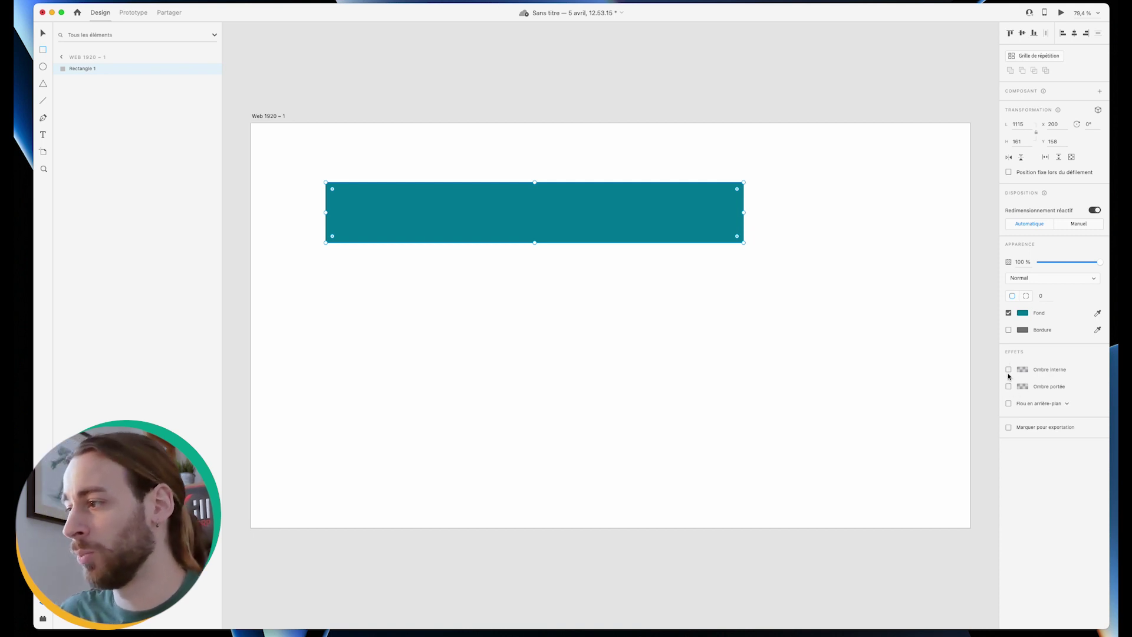
click(1066, 404)
click(1087, 391)
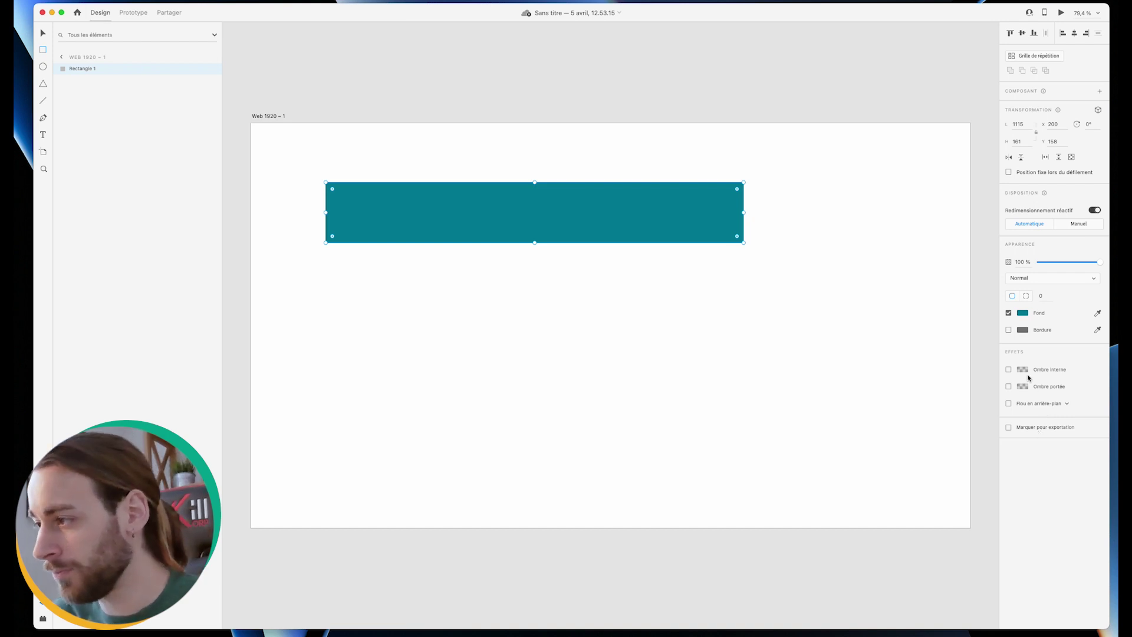
Step: Round all four corners of the teal rectangle with a radius of 40
key(super+1)
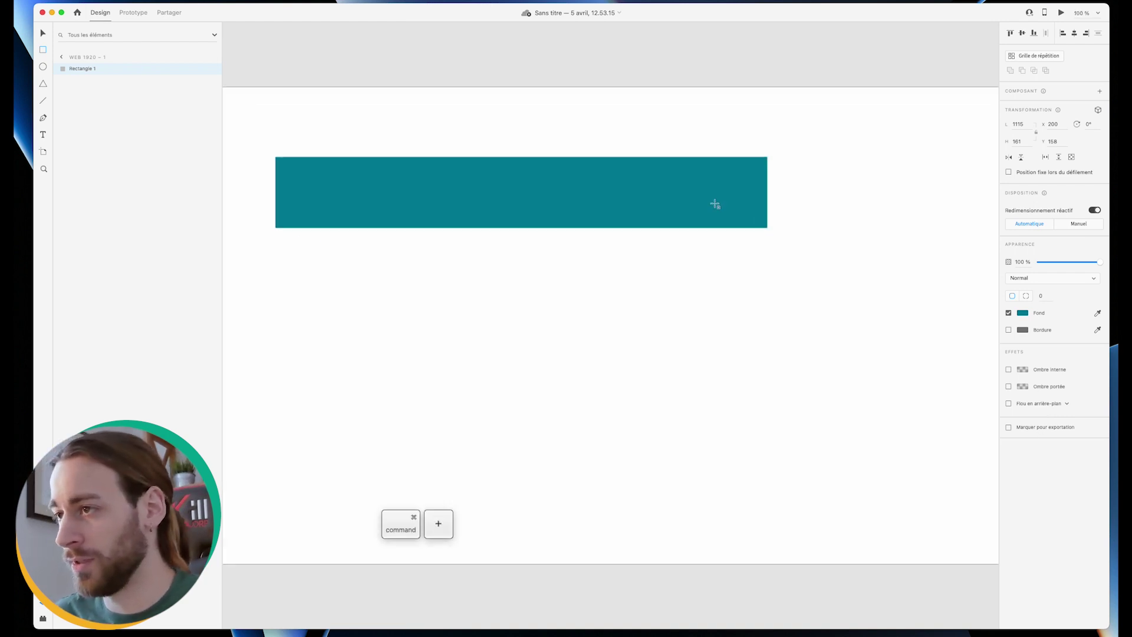
scroll(788, 177, left, 3)
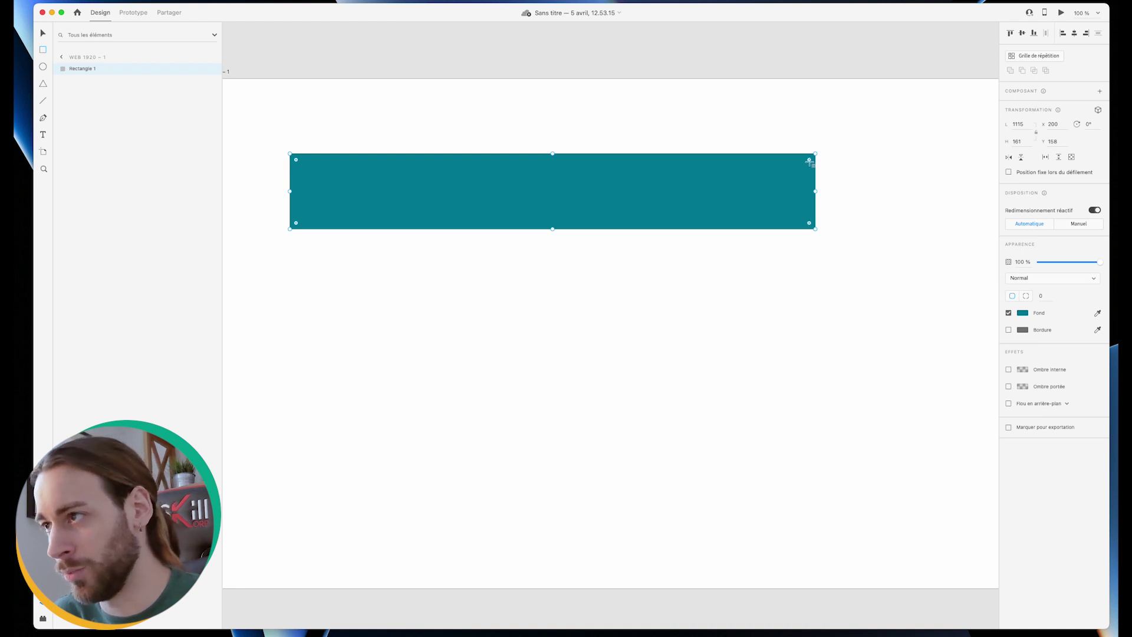
mouse_move(810, 163)
mouse_down()
mouse_move(737, 172)
mouse_move(802, 158)
mouse_up()
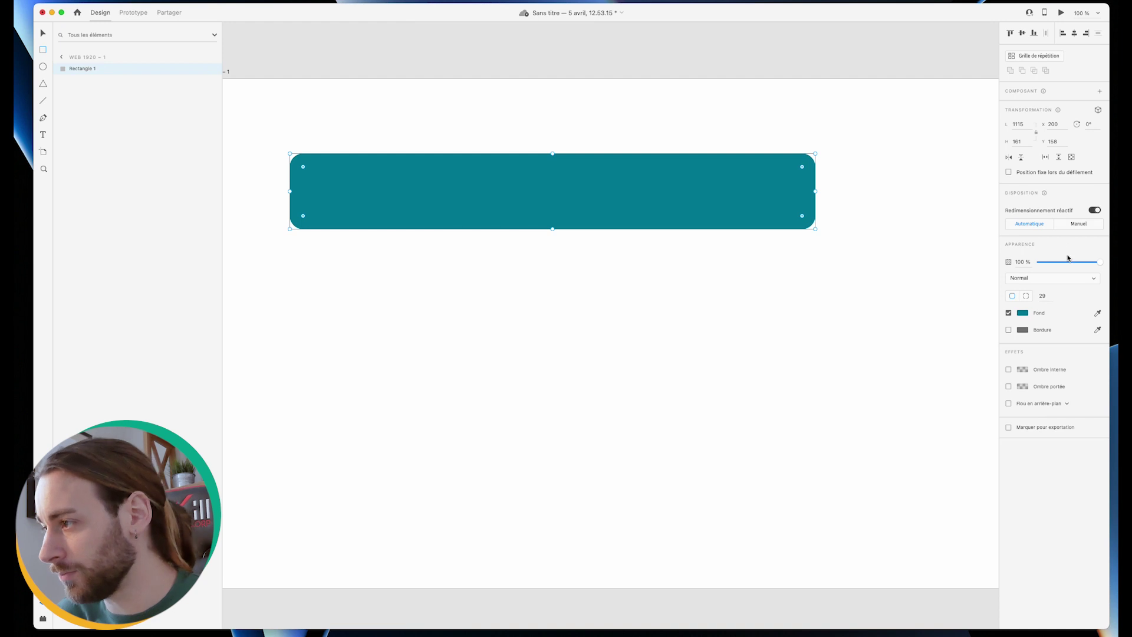
click(1044, 296)
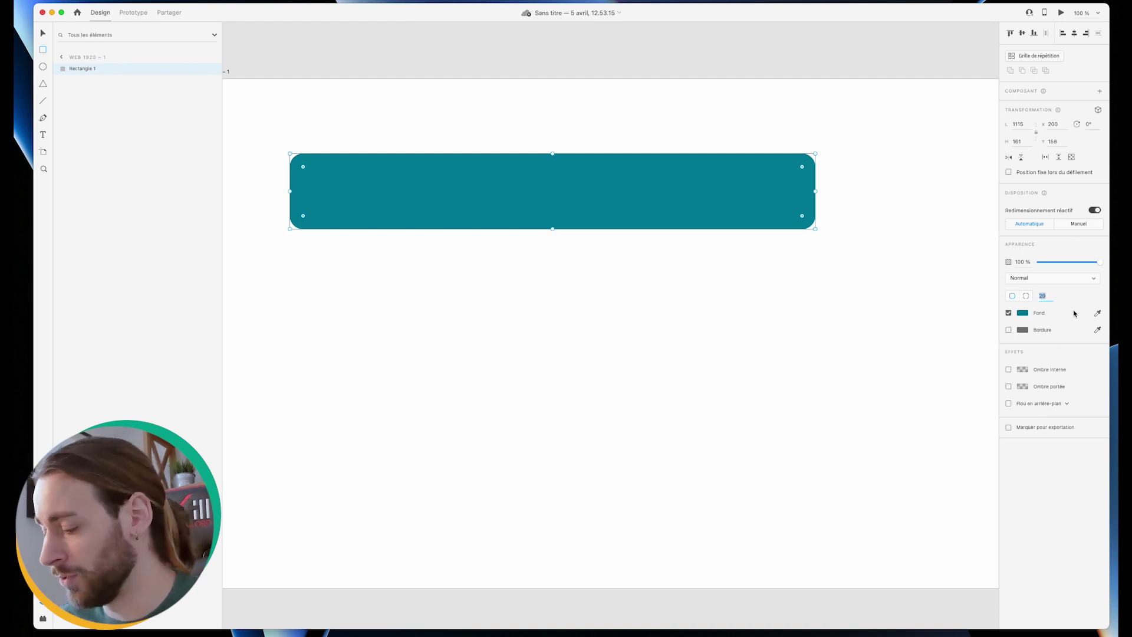
text(40)
key(Return)
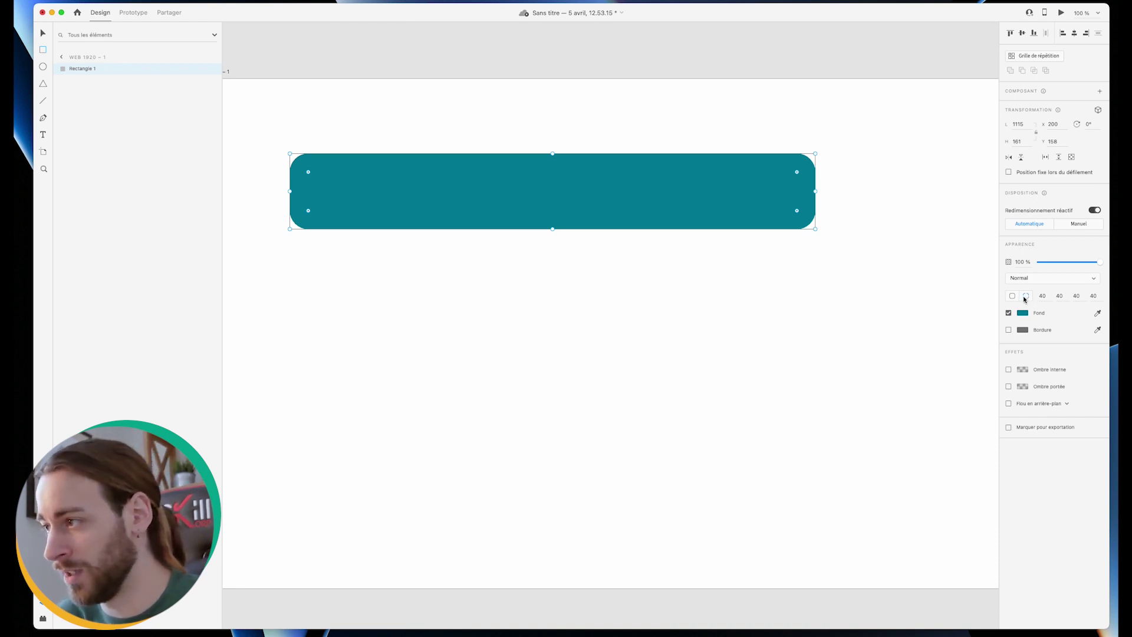
Step: Try a radius of 0 on the rectangle's top-right and bottom-left corners only, and undo it
click(1062, 296)
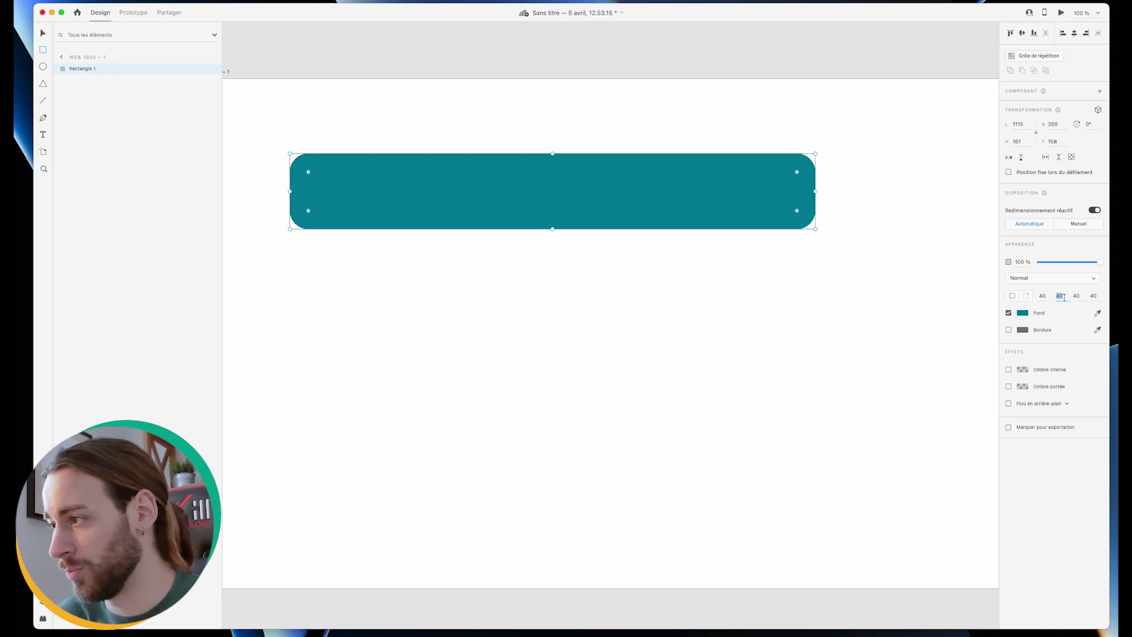
text(0)
key(Tab)
key(Tab)
text(0)
key(Return)
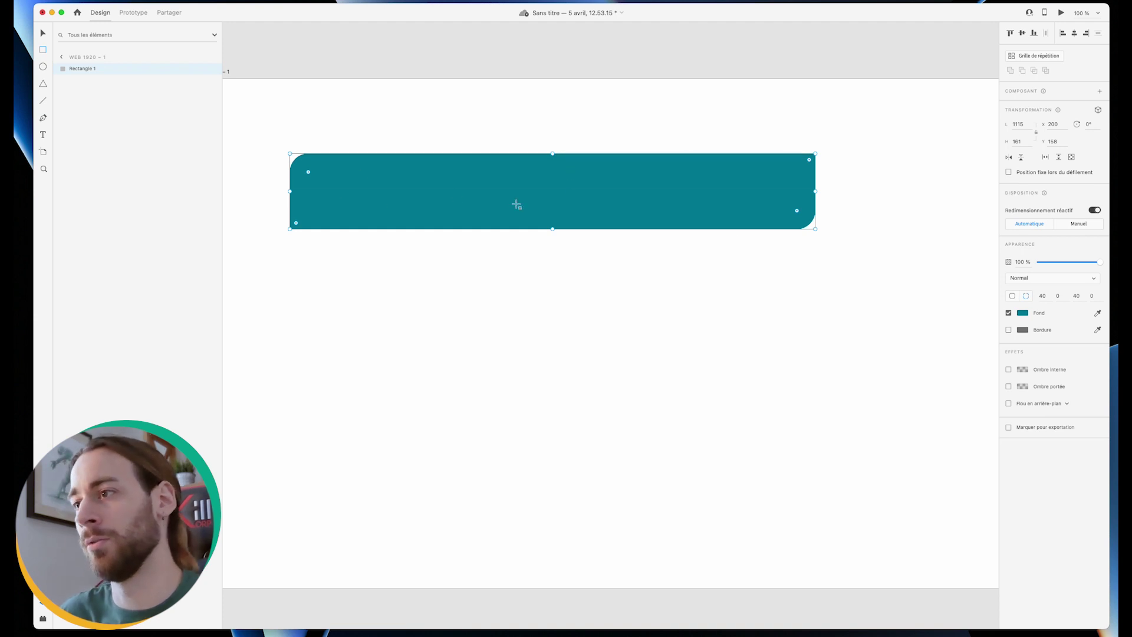
key(super+z)
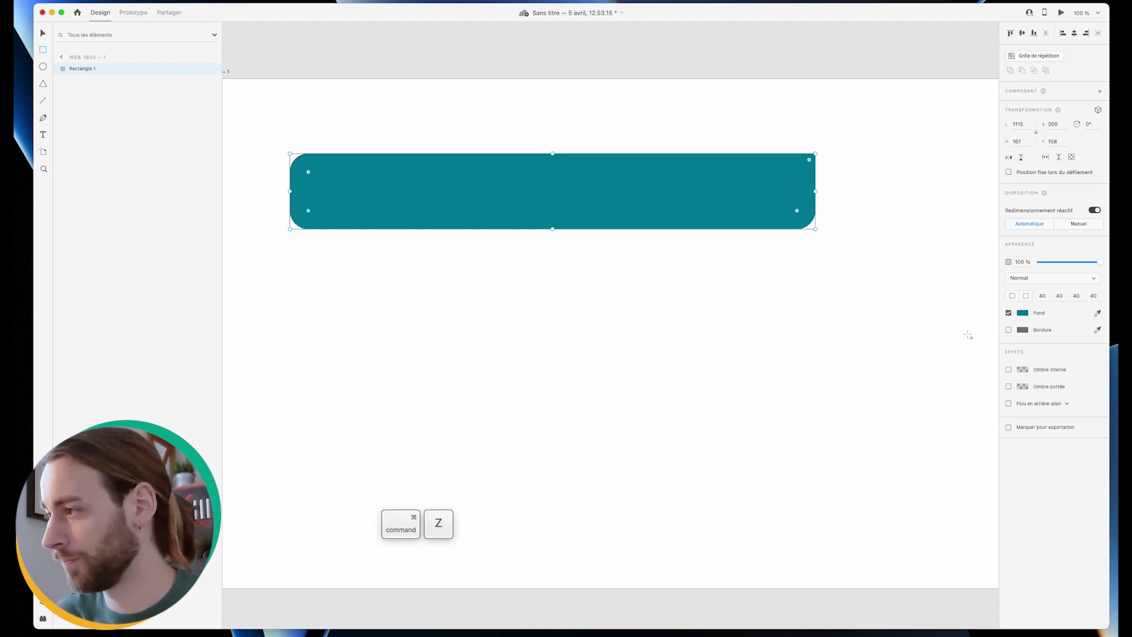
Step: Draw a perfect circle about 340 px in diameter below the teal rectangle
key(v)
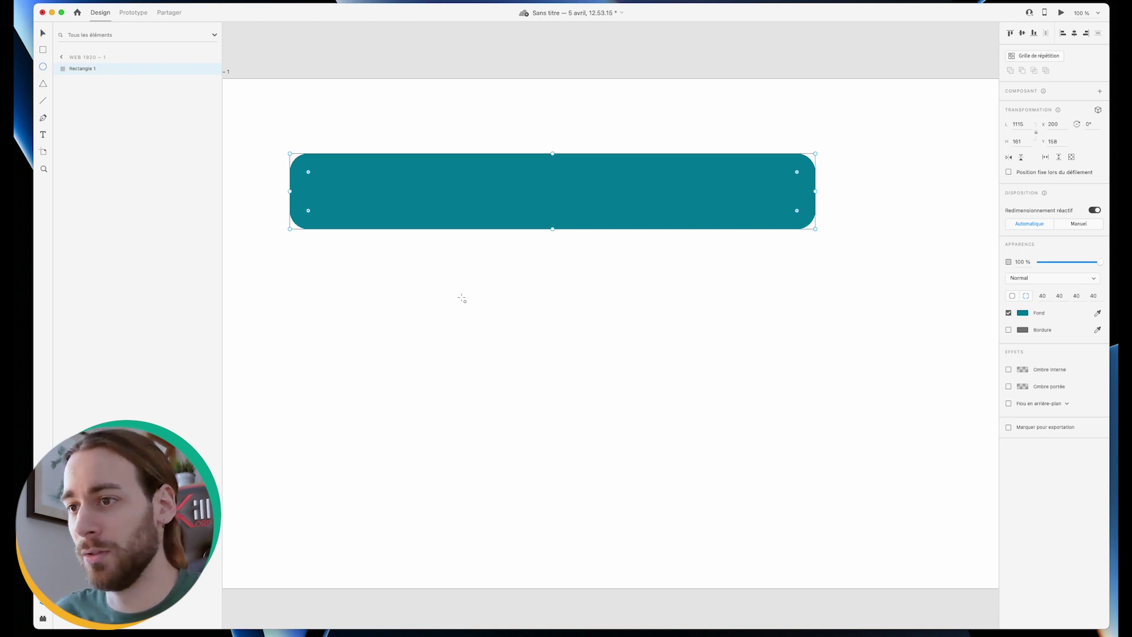
drag(483, 333, 649, 494)
key(shift)
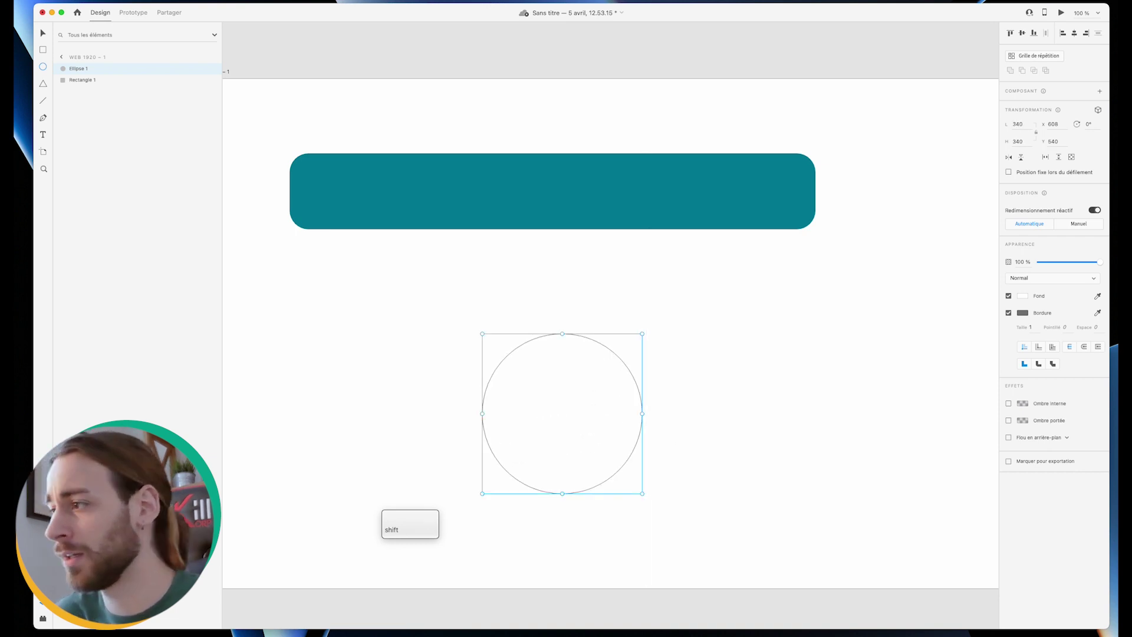
Step: Remove the circle's border and fill it with dark red
click(1008, 312)
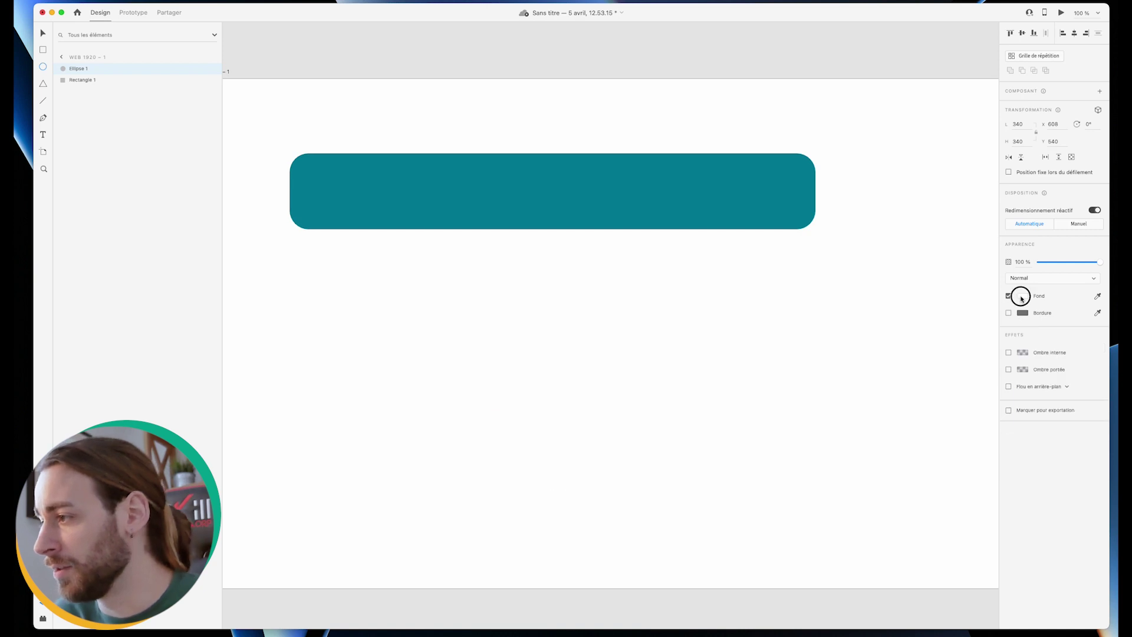
click(1023, 295)
drag(979, 299, 954, 281)
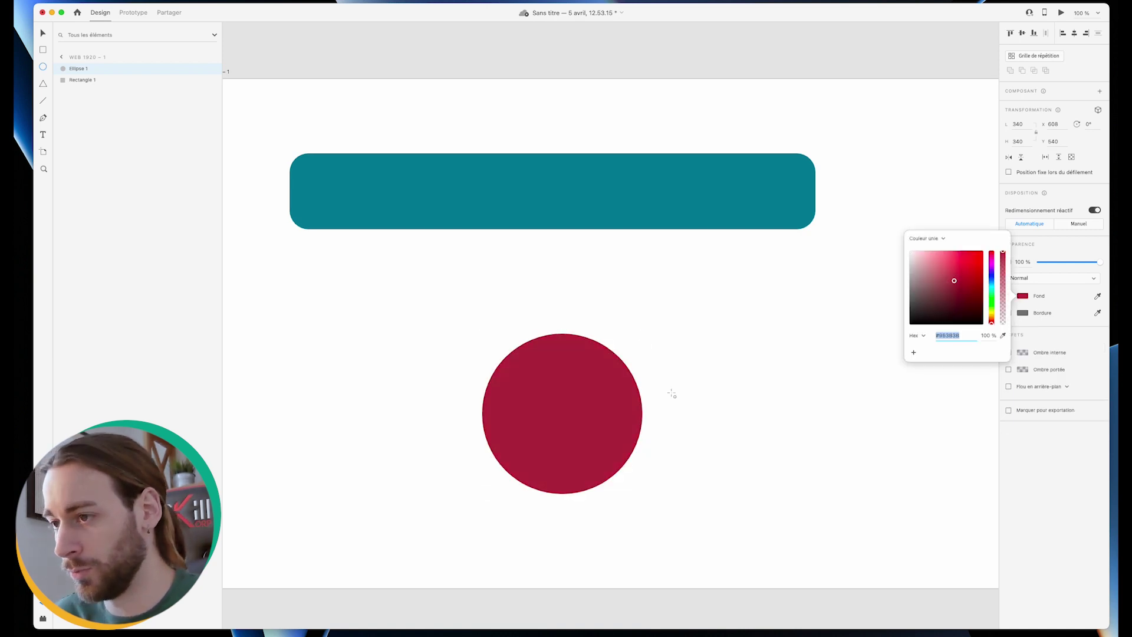
key(Return)
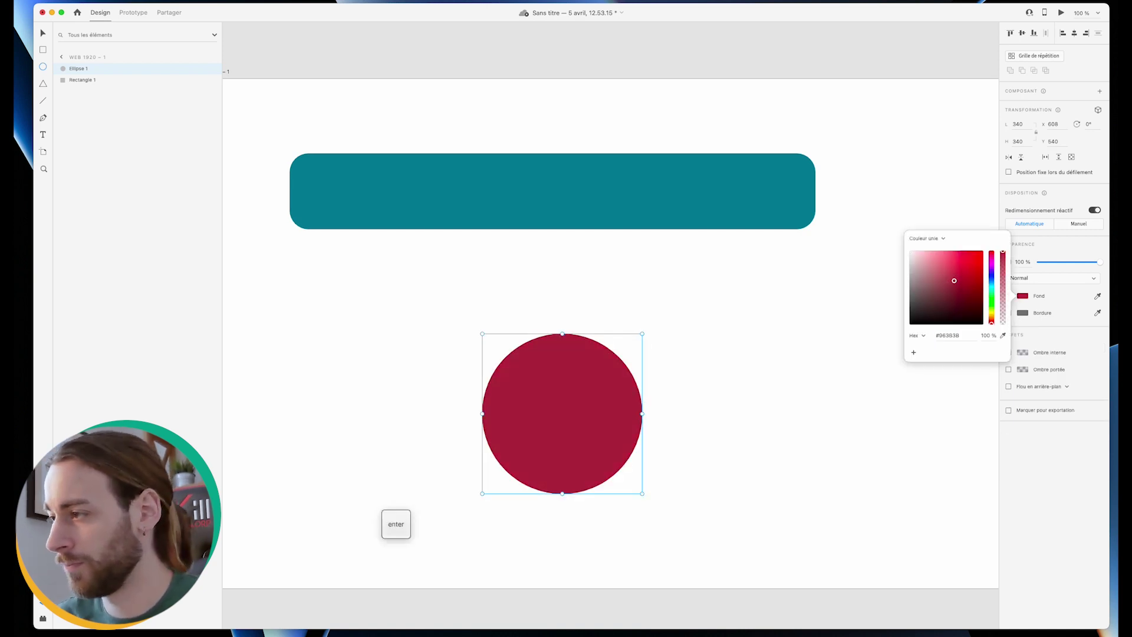
key(Escape)
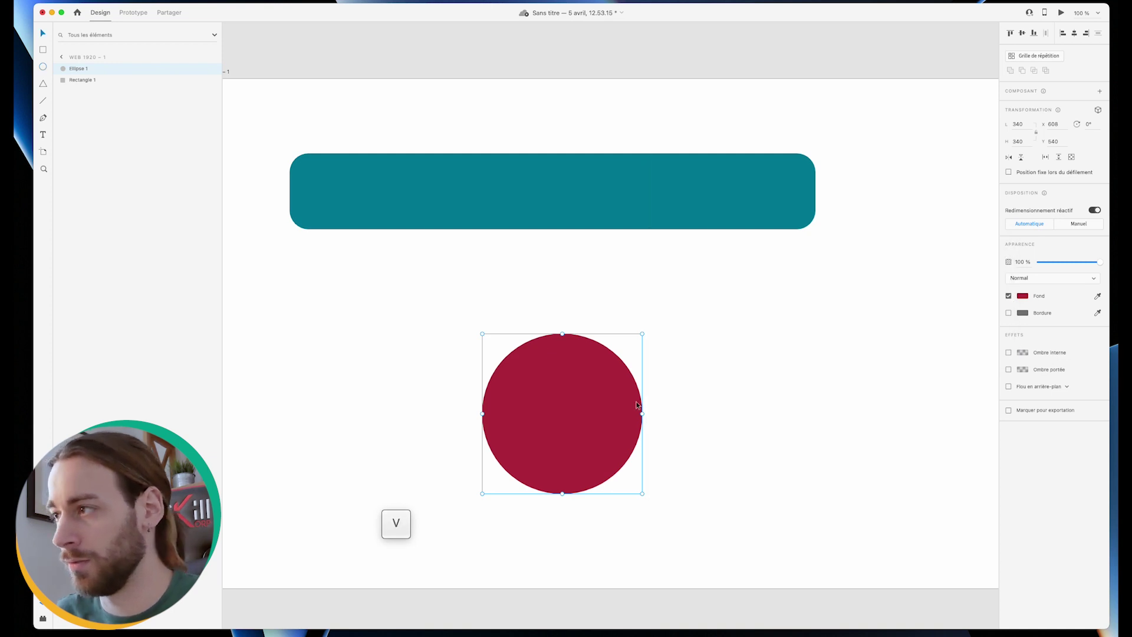
Step: Edit the circle's path and move its top anchor point down to about X 770, Y 575
double_click(614, 401)
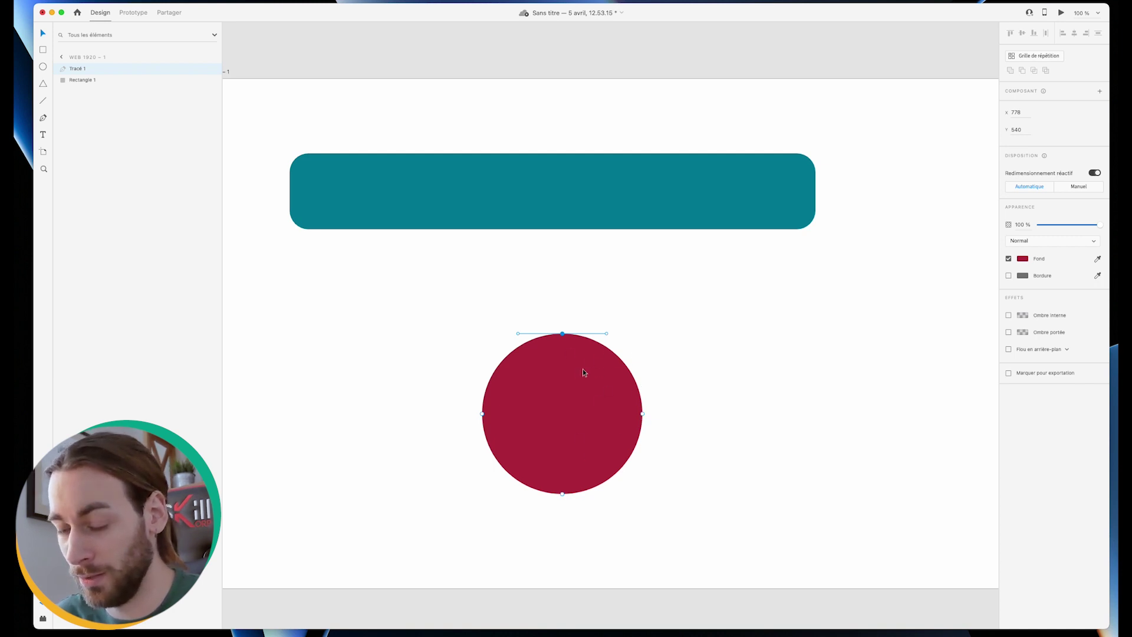
key(v)
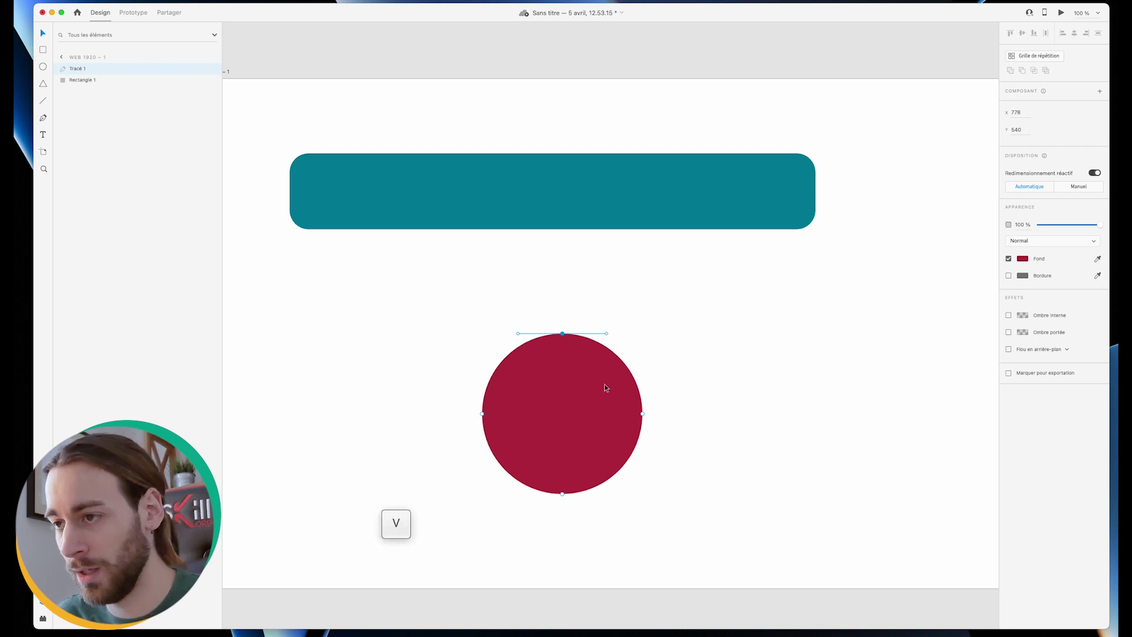
mouse_move(563, 334)
mouse_down()
mouse_move(556, 454)
mouse_move(554, 336)
mouse_move(571, 374)
mouse_move(559, 351)
mouse_up()
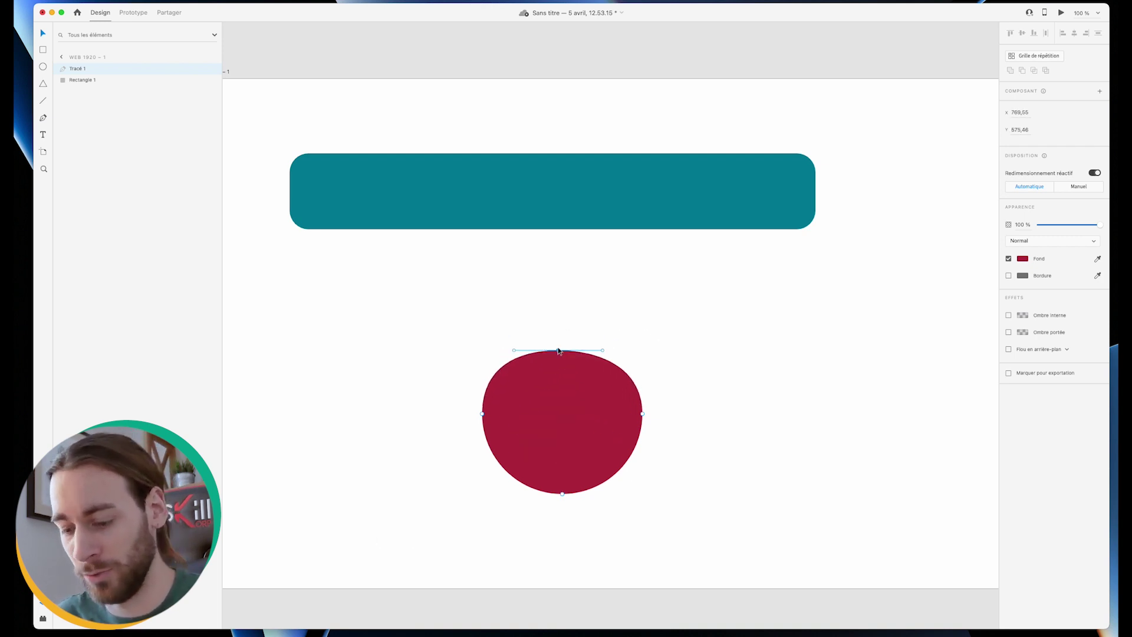
Step: Undo the anchor point move, leave path editing, and move the dark red circle to about X 283, Y 444
key(super+z)
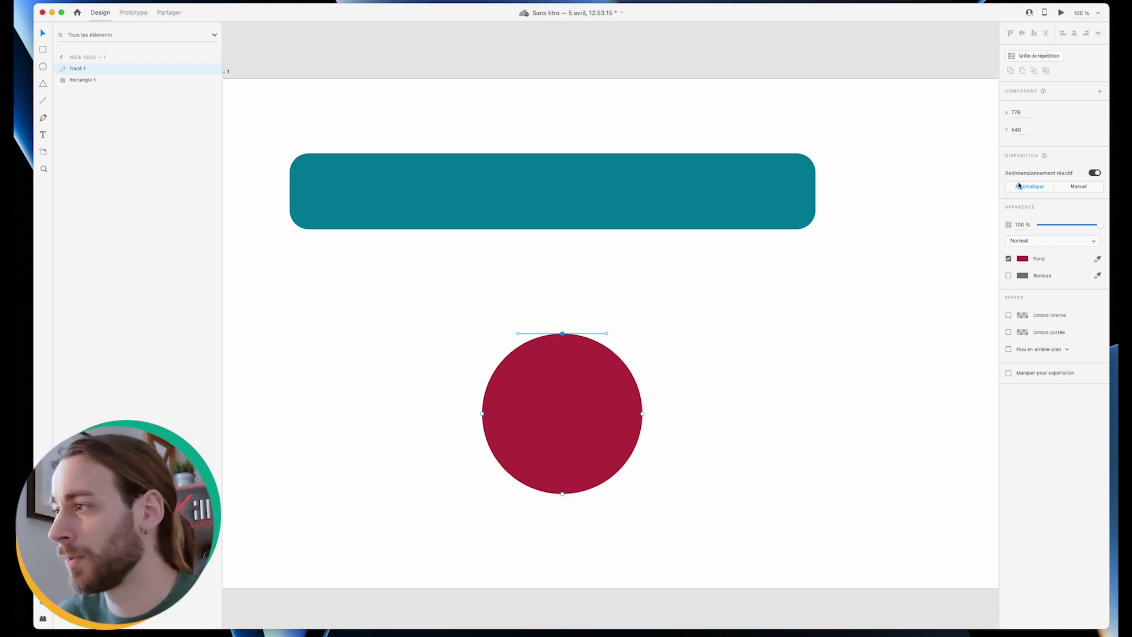
key(Escape)
drag(581, 399, 431, 362)
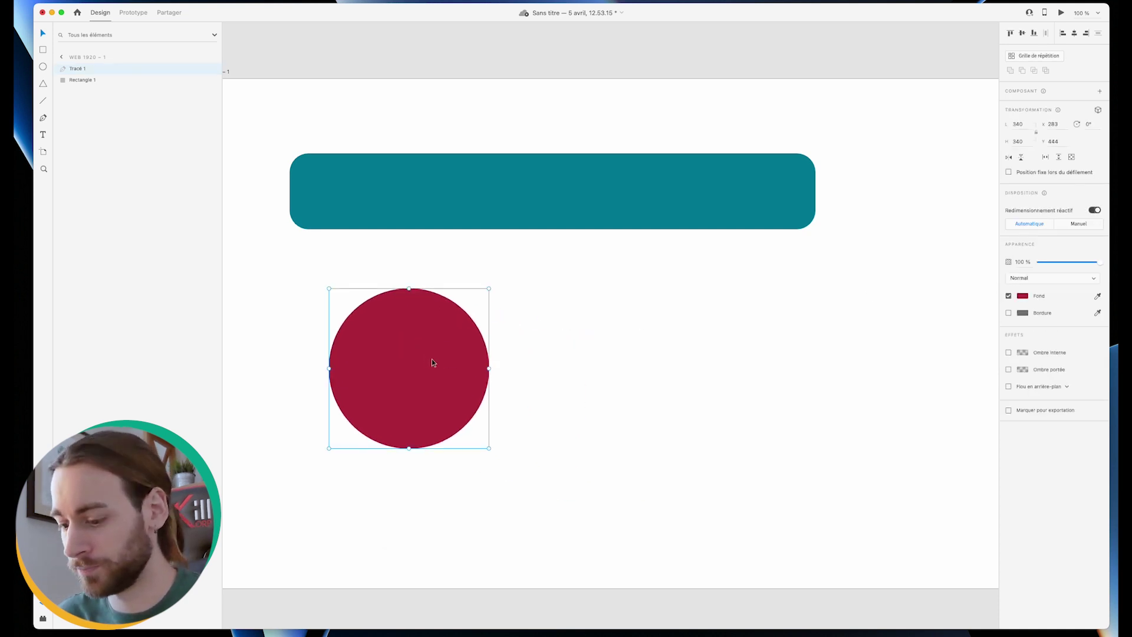
Step: Draw a triangle about 292 × 253 px to the right of the circle, fill it light orange and remove its border
click(43, 85)
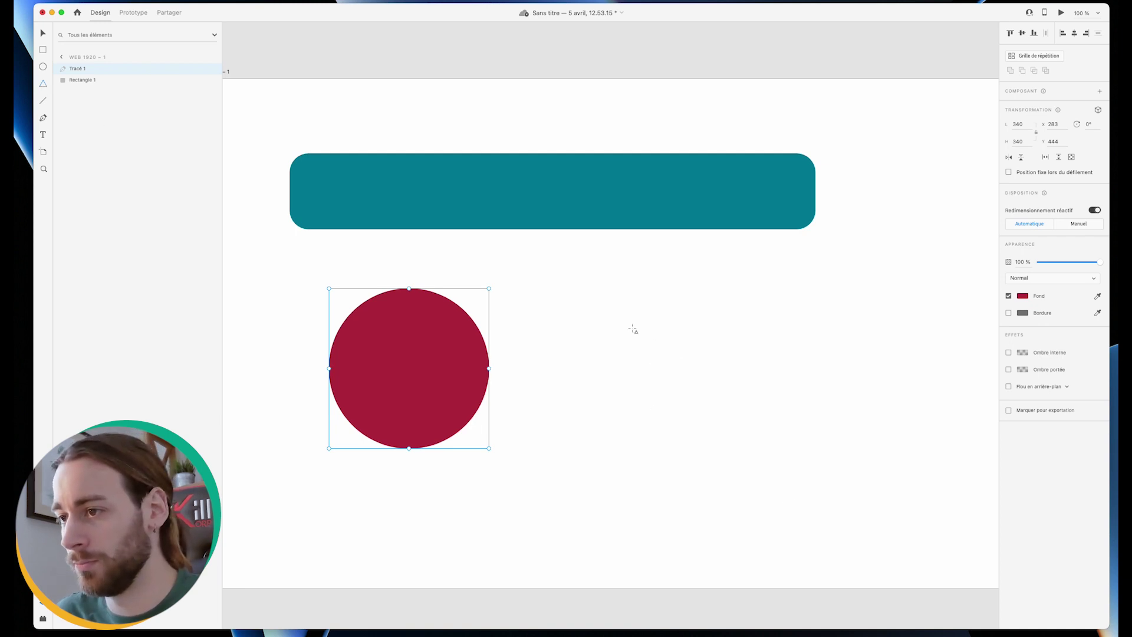
drag(633, 328, 770, 454)
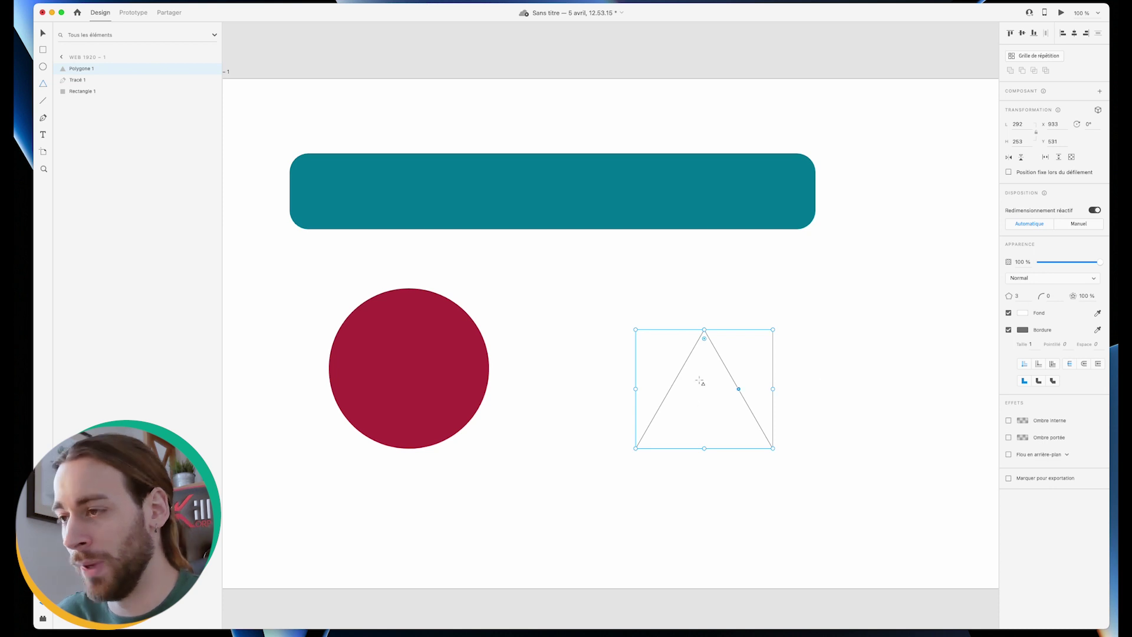
click(1022, 313)
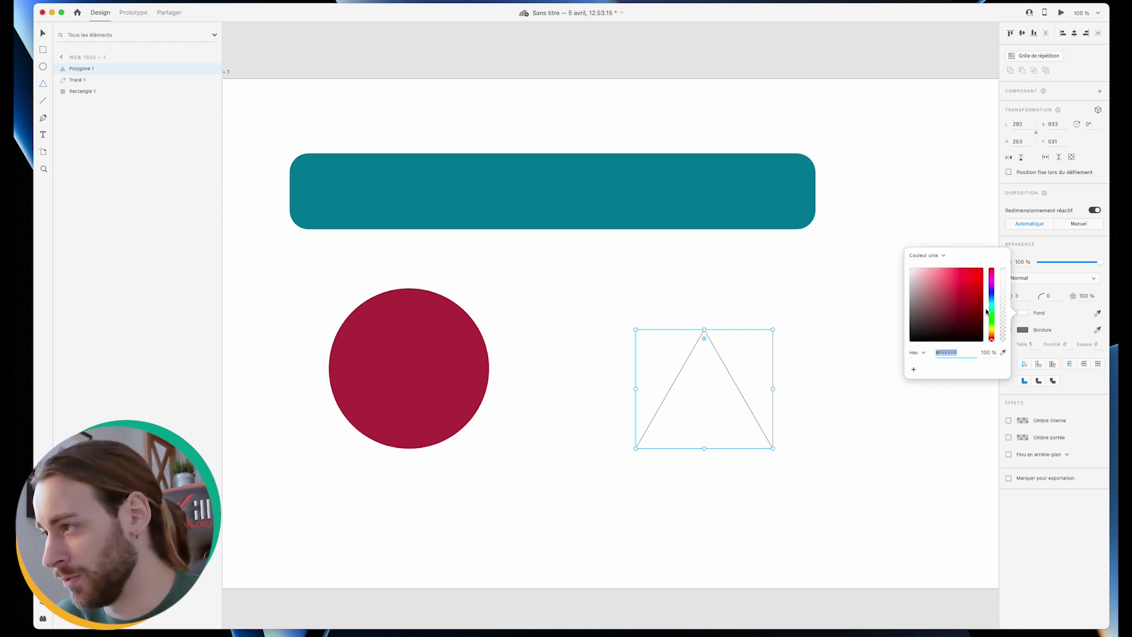
drag(992, 335, 992, 332)
drag(959, 285, 948, 275)
click(1042, 335)
click(1008, 329)
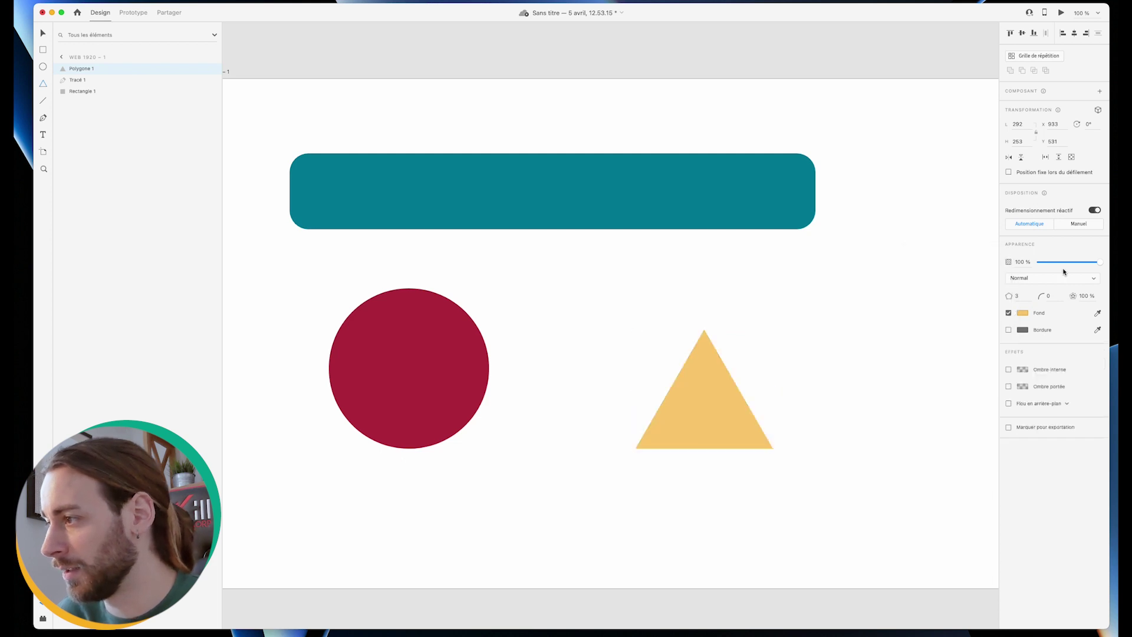
Step: Try different corner counts on the orange triangle and settle on 5 to make a pentagon
click(1018, 296)
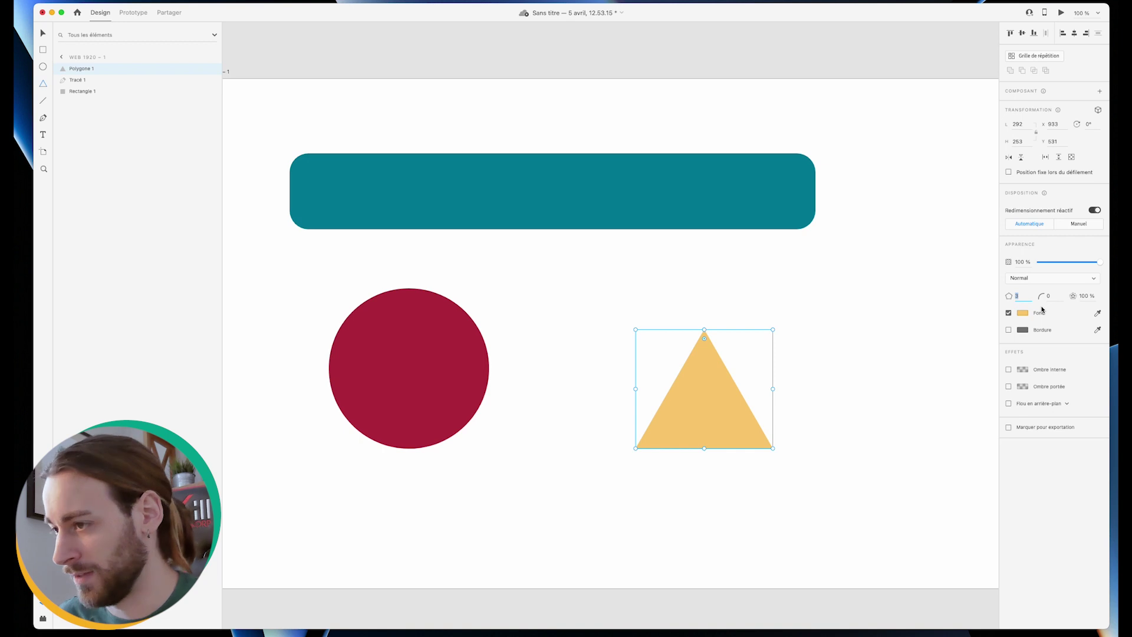
key(Up)
key(Up)
key(Up)
key(Up)
key(Up)
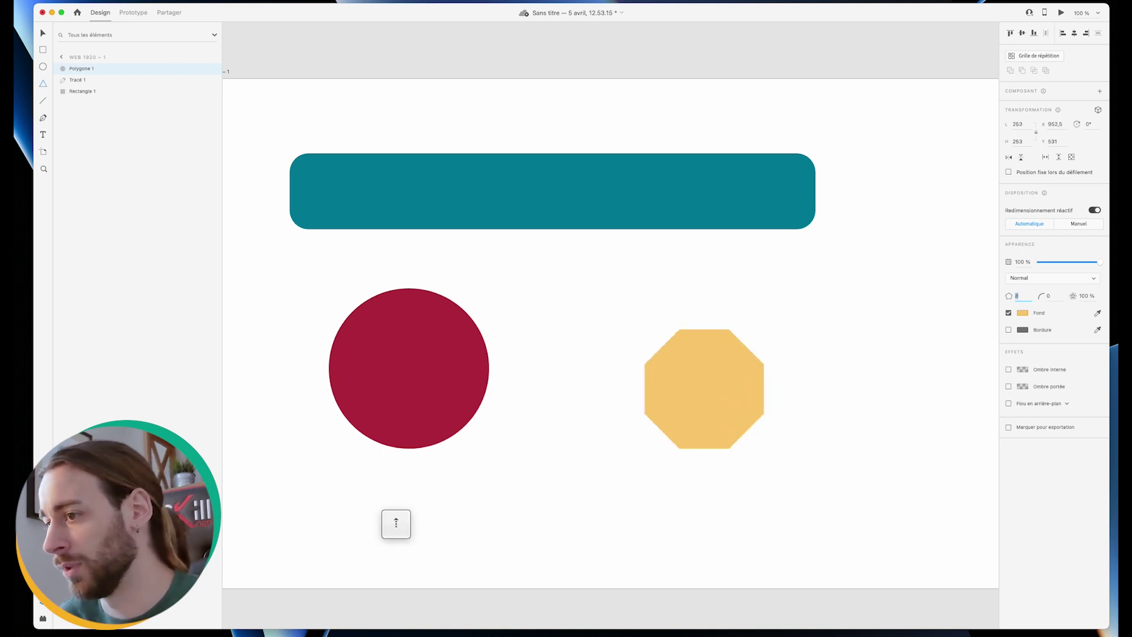
key(Up)
key(Up)
key(Down)
key(Down)
key(Down)
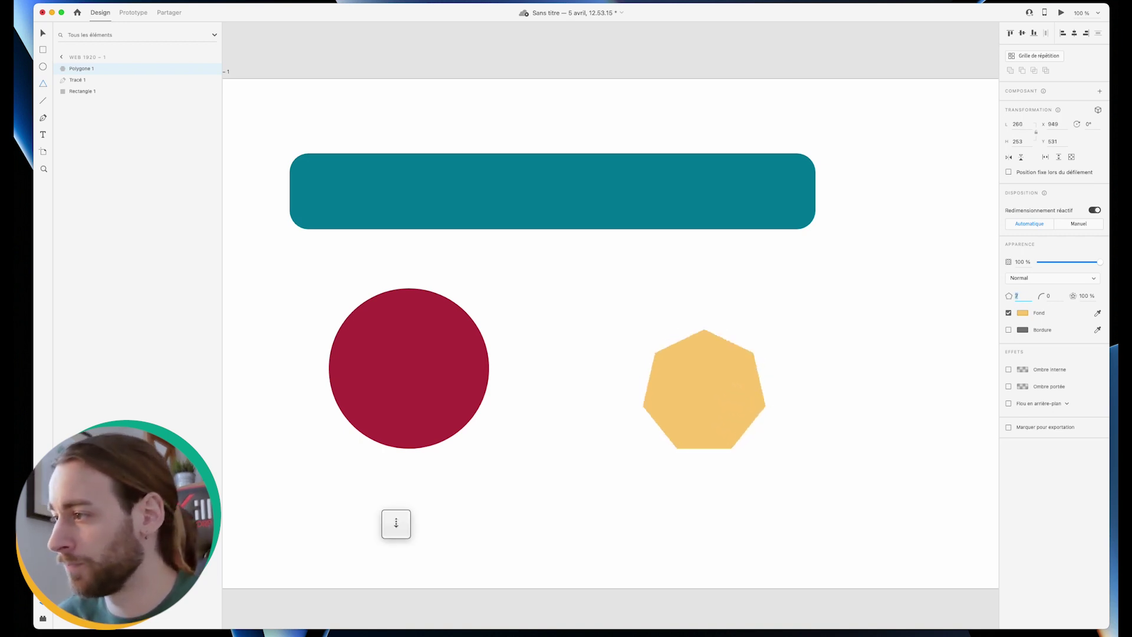
key(Up)
key(Down)
key(Down)
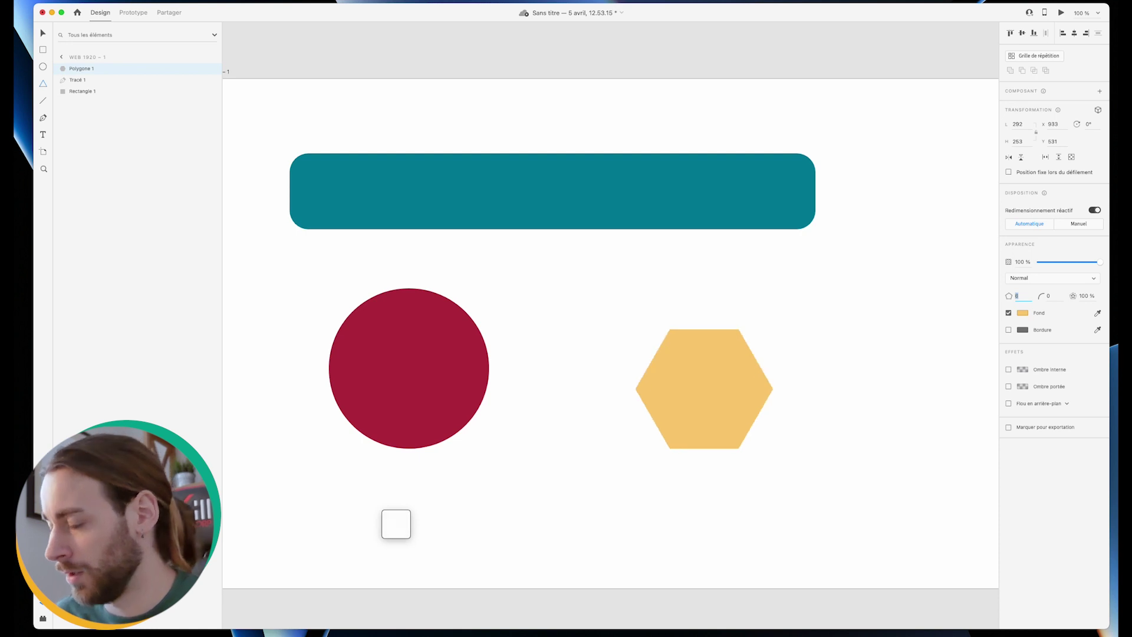
key(Down)
Step: Set the orange pentagon's corner radius to 30
key(Tab)
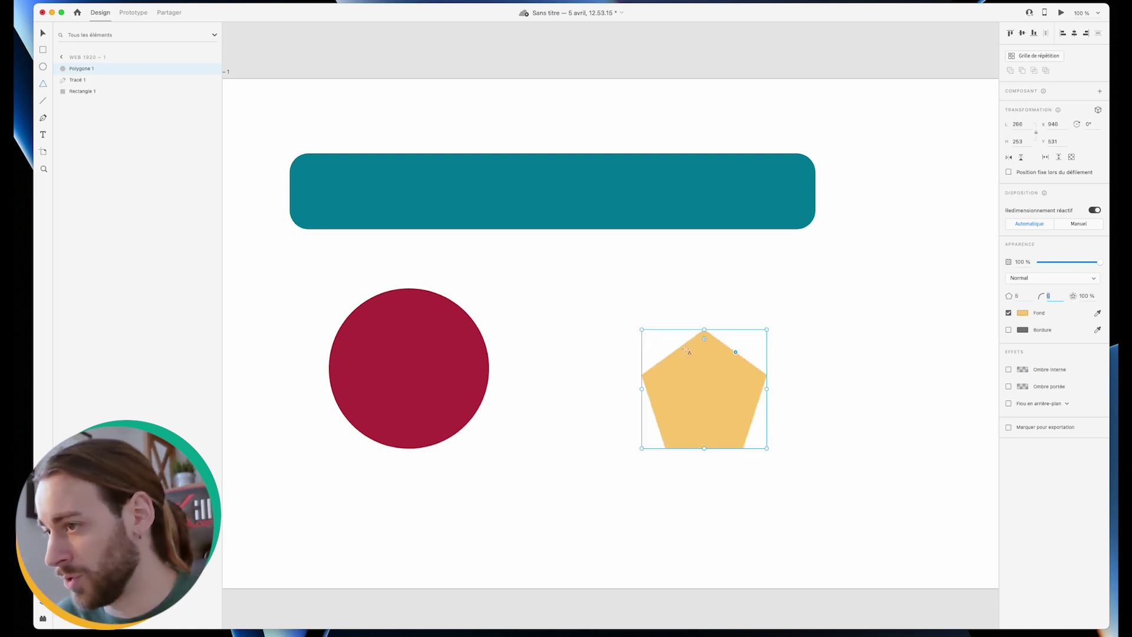
text(30)
key(Return)
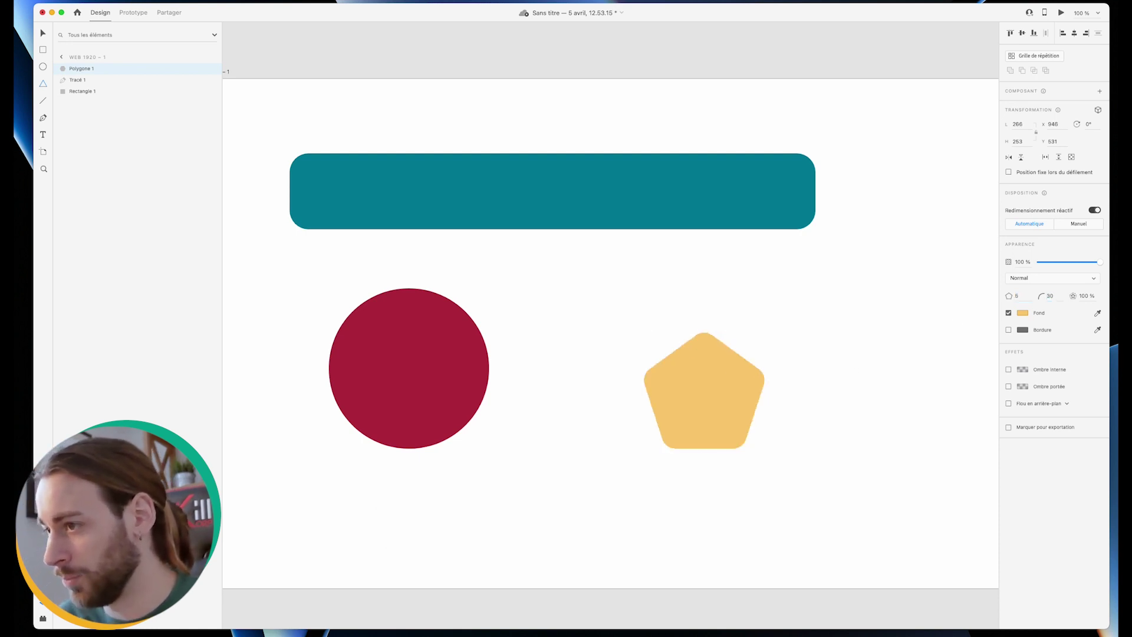
Step: Reshape the pentagon directly on the canvas to a corner radius of 39 and a star ratio of about 66%
click(678, 356)
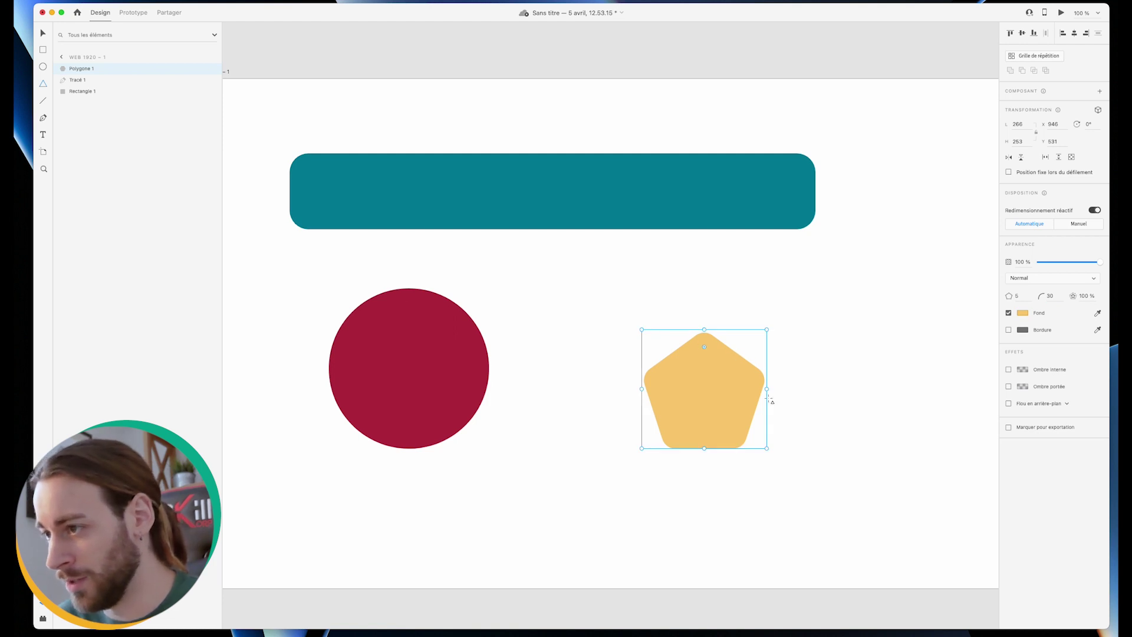
mouse_move(703, 347)
mouse_down()
mouse_move(702, 379)
mouse_move(704, 352)
mouse_up()
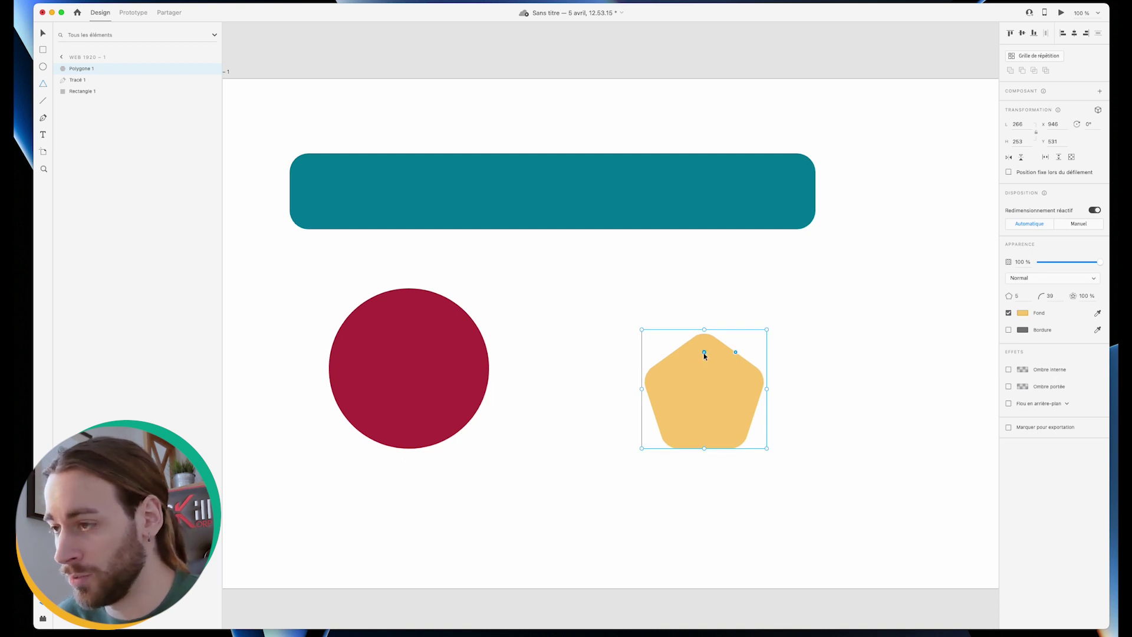
drag(735, 353, 728, 369)
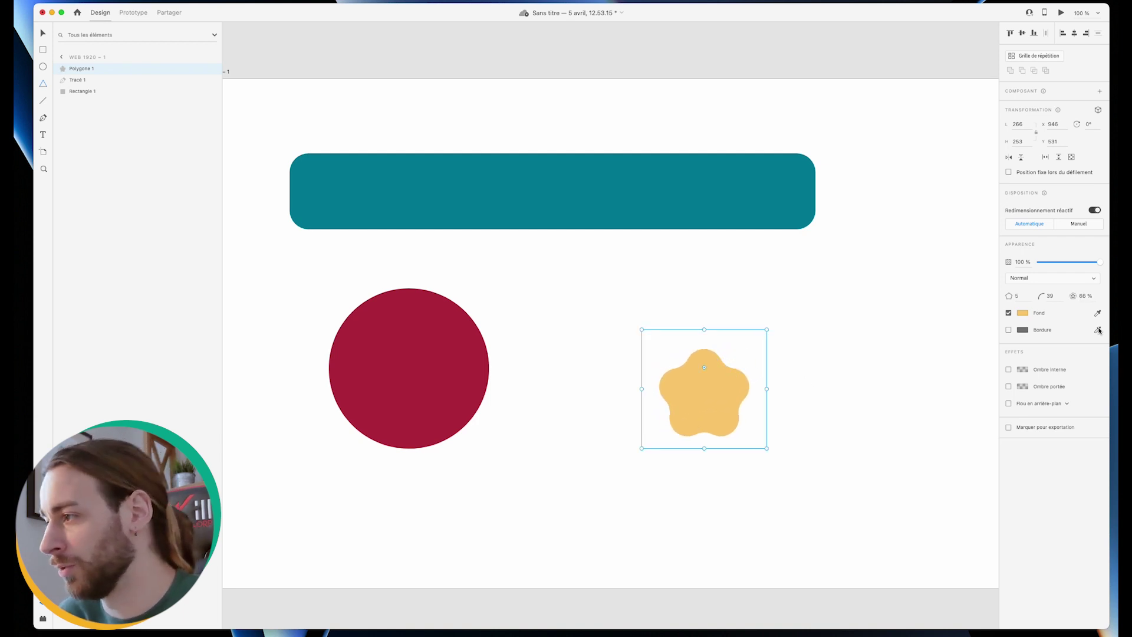
Step: Set the orange star's corner radius to 10 and its star ratio to 60%
click(1084, 296)
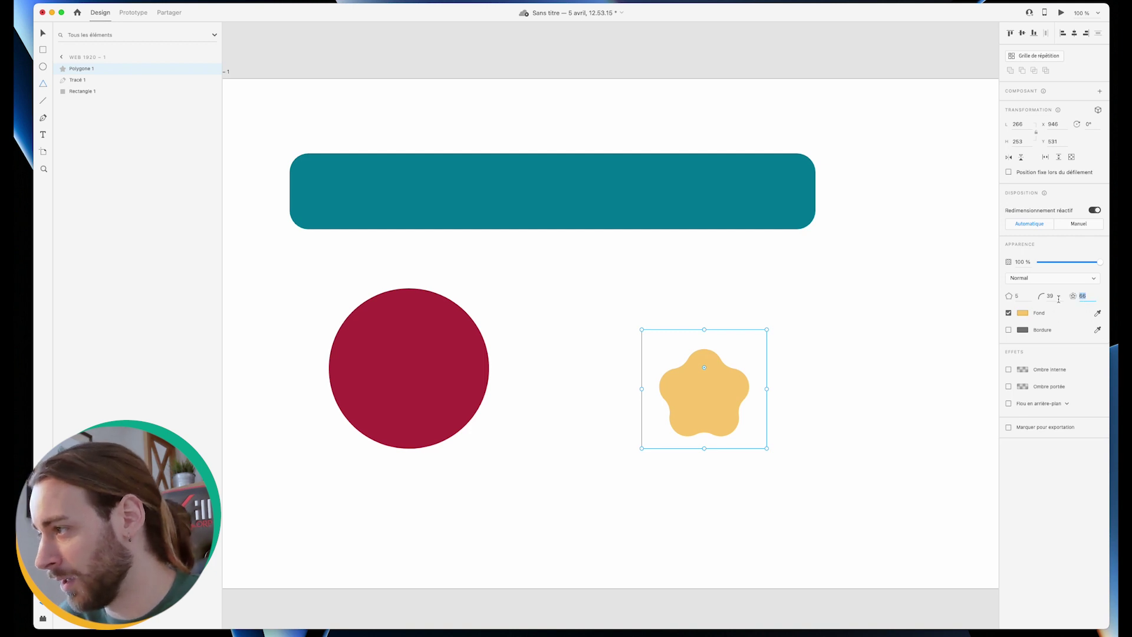
click(1036, 297)
text(10)
key(Tab)
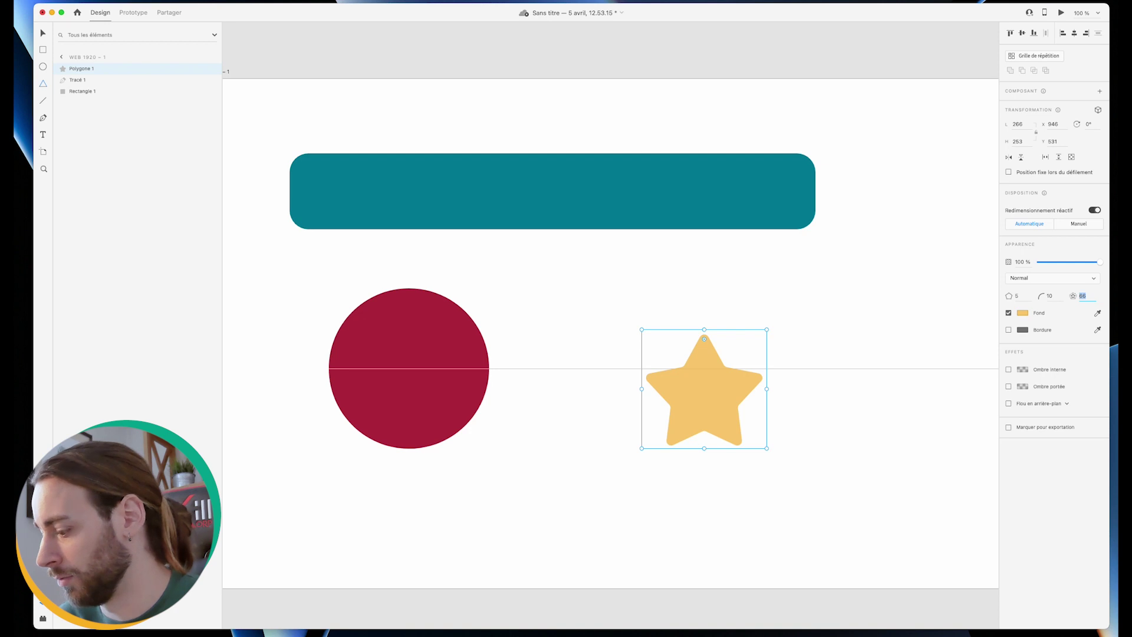
text(60)
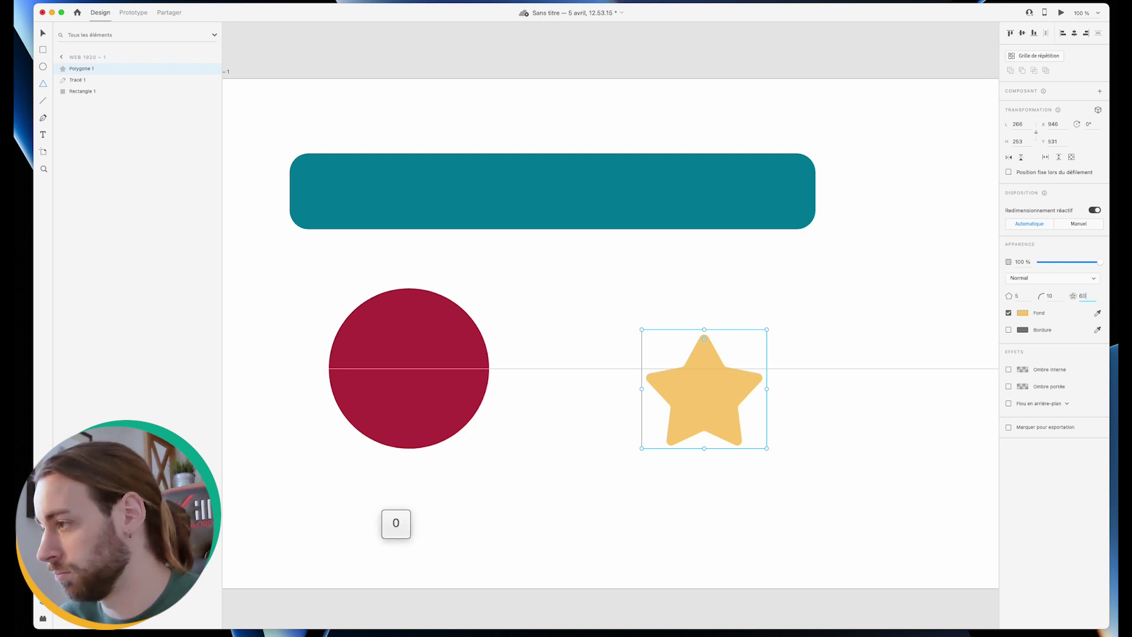
key(Return)
Step: Set the orange star's corner radius to 20 and its star ratio to 40%
click(1052, 301)
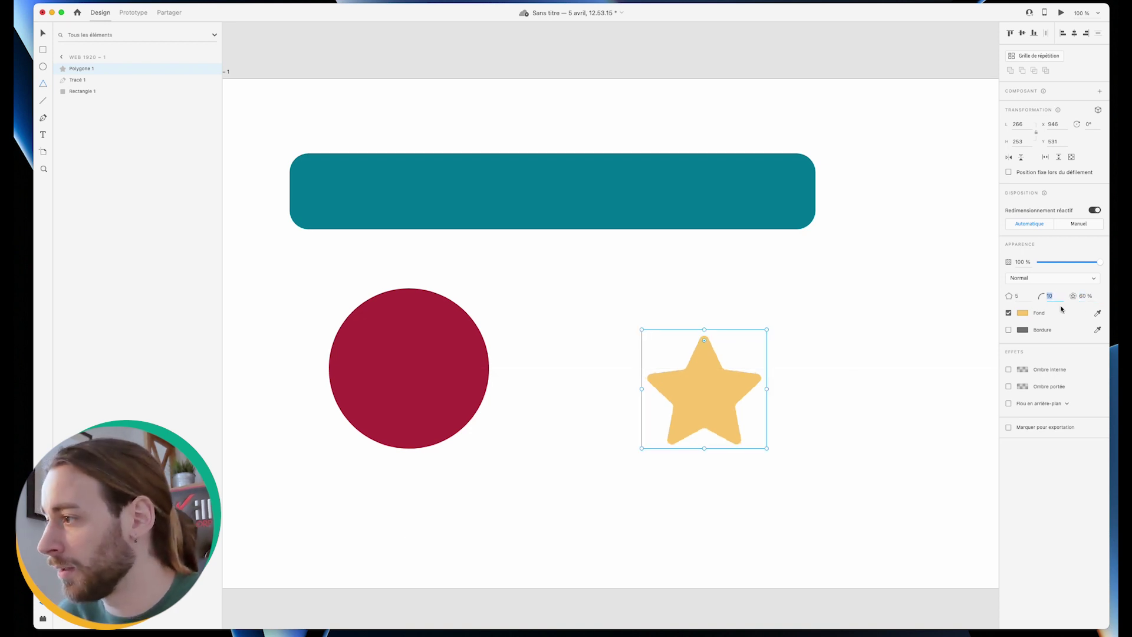
text(20)
key(Tab)
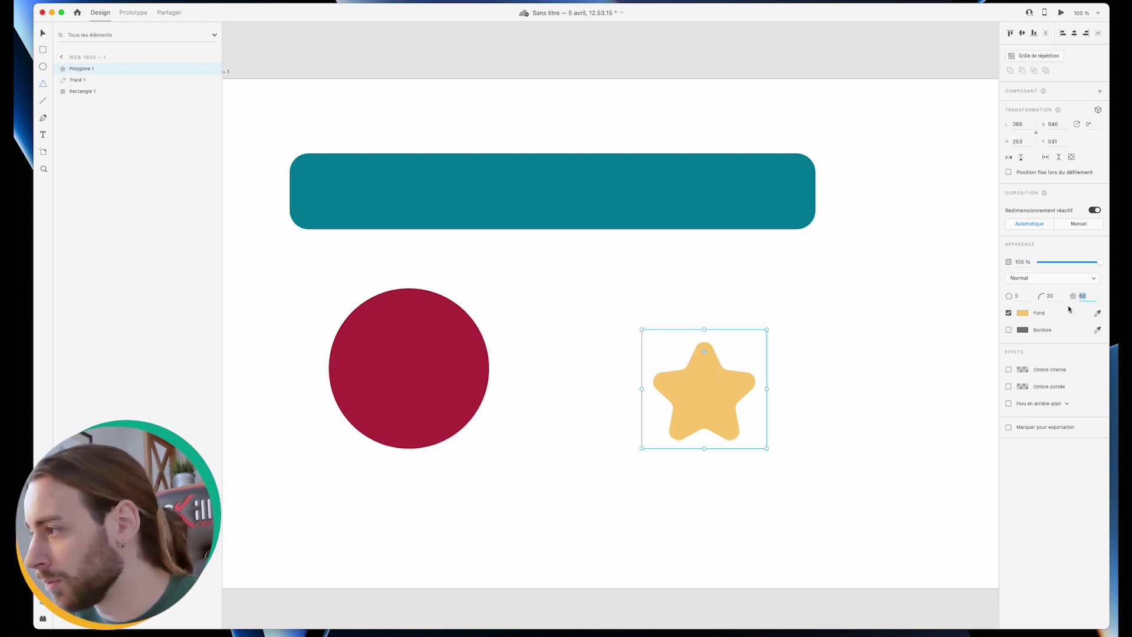
text(40)
key(Tab)
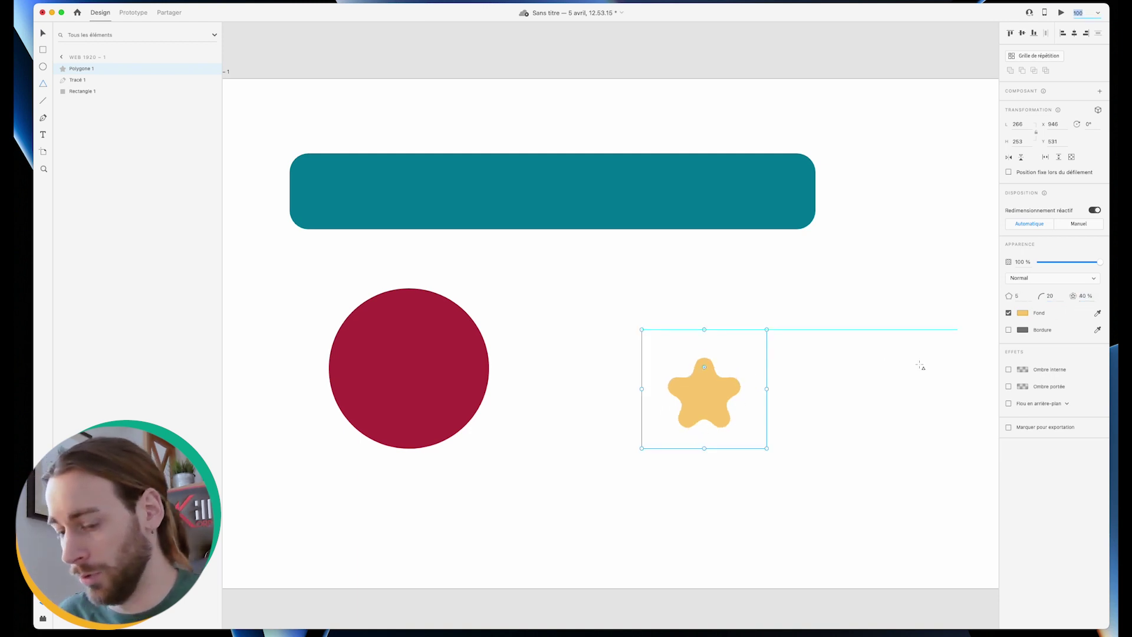
Step: Try the star with 6 corners and keep increasing the corner count step by step to at least 11
click(1018, 298)
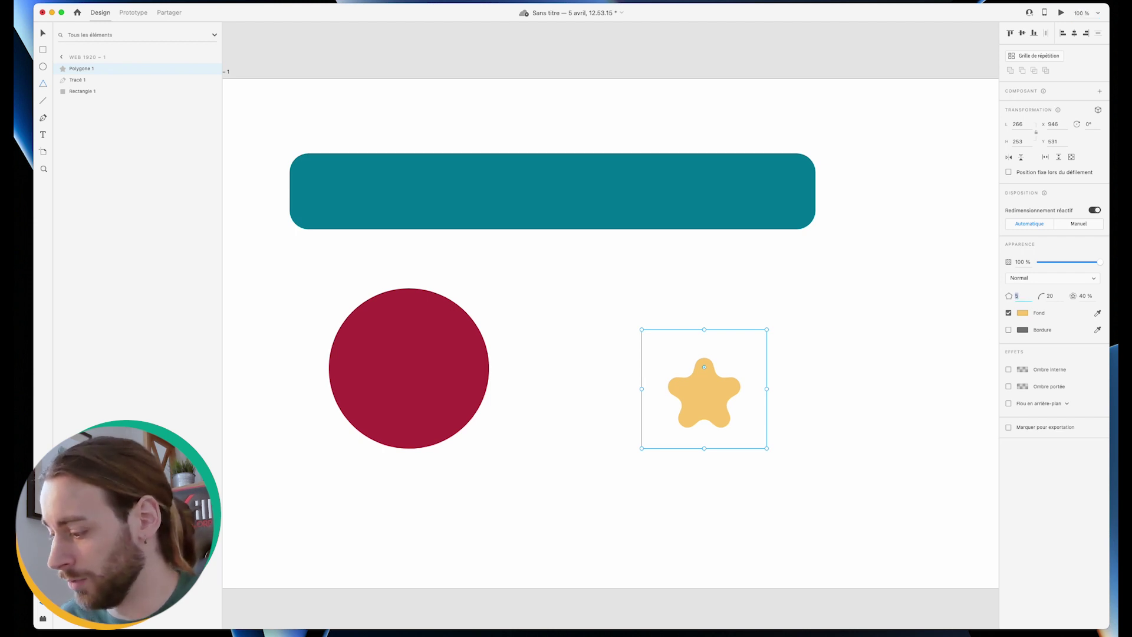
text(6)
key(Return)
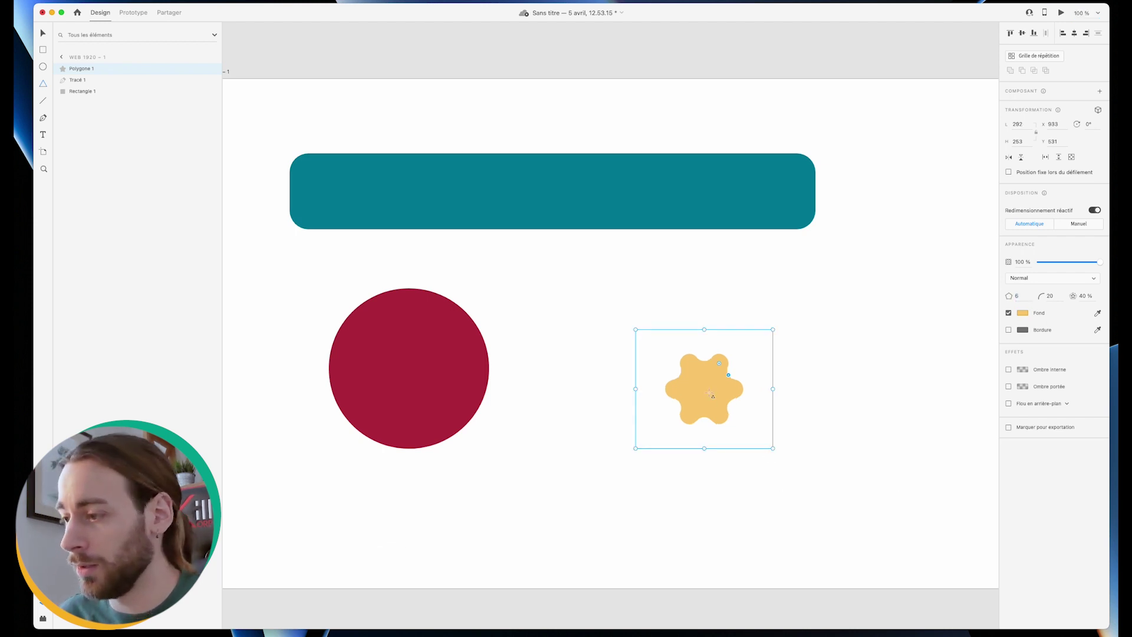
click(1023, 296)
key(Up)
key(Up)
key(Up)
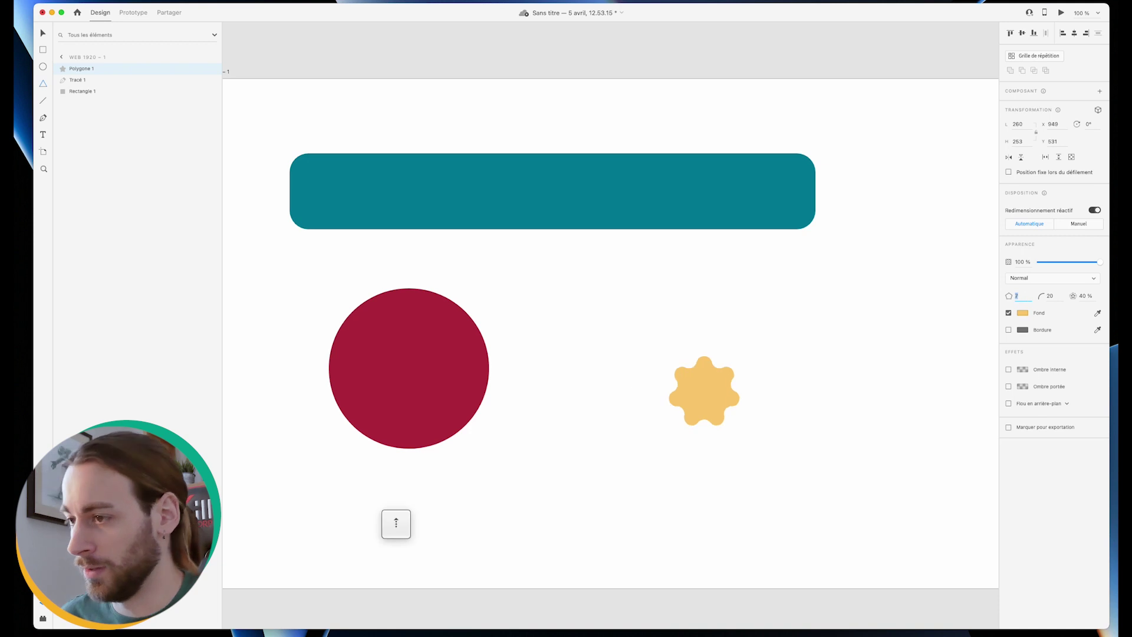
key(Up)
key(Up)
key(Up)
key(Up)
key(Up)
key(Up)
key(Up)
key(Up)
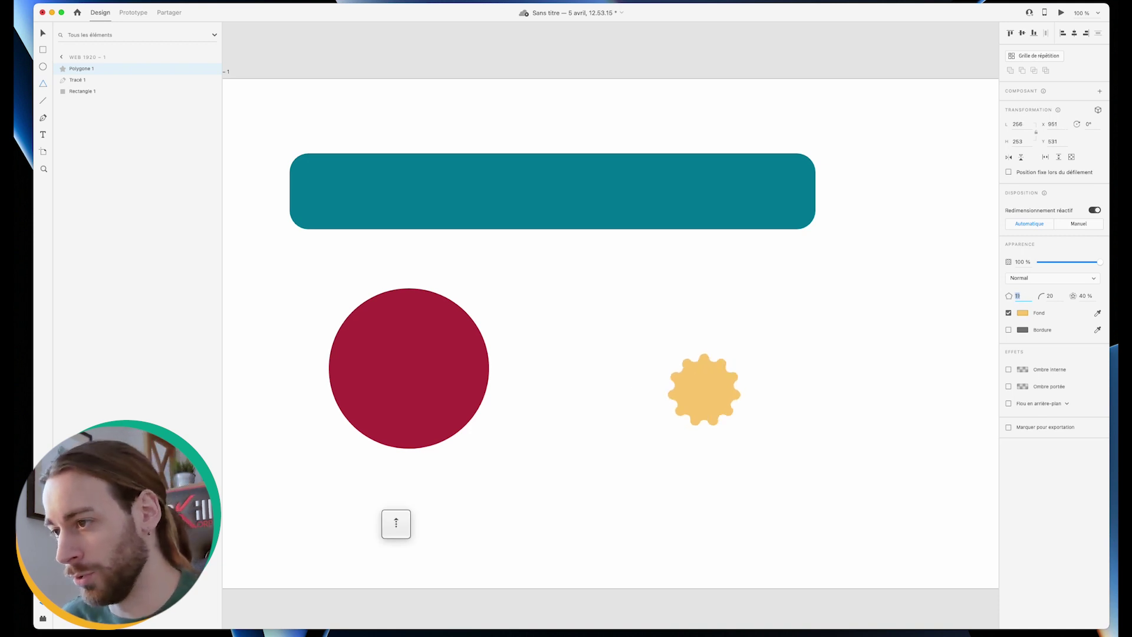
Step: Reduce the orange star's corner count to 4
key(Down)
key(Down)
key(Down)
key(Down)
key(Down)
key(Down)
key(Down)
key(Down)
key(Down)
key(Down)
key(Down)
key(Down)
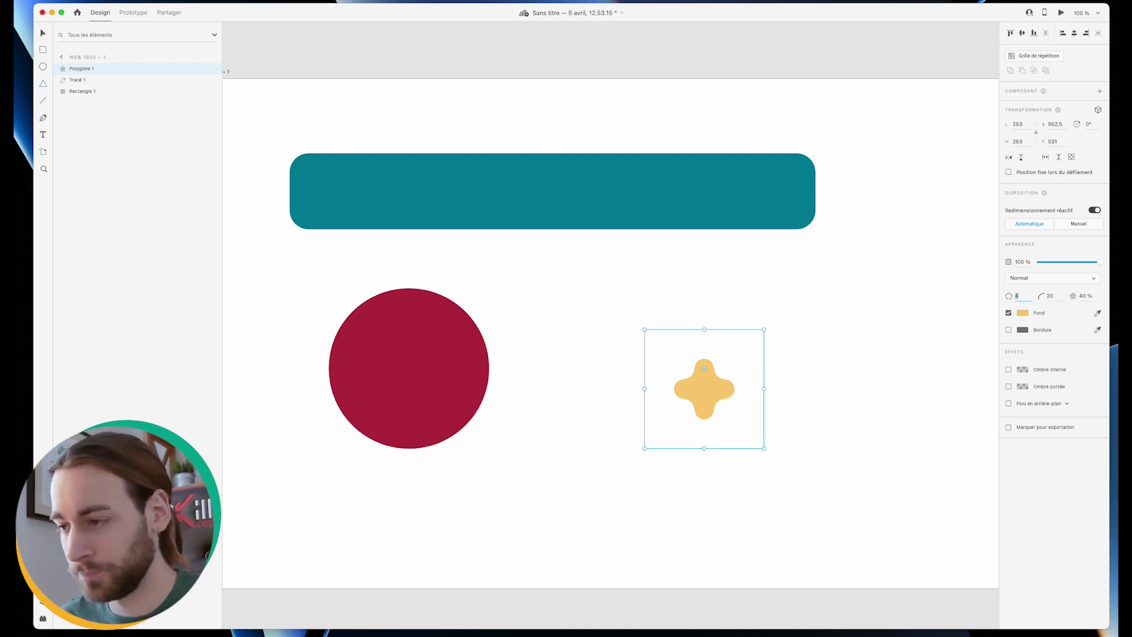
key(Return)
Step: Move the four-pointed star to about X 786.5, Y 477 and duplicate it horizontally to about X 944.5
key(v)
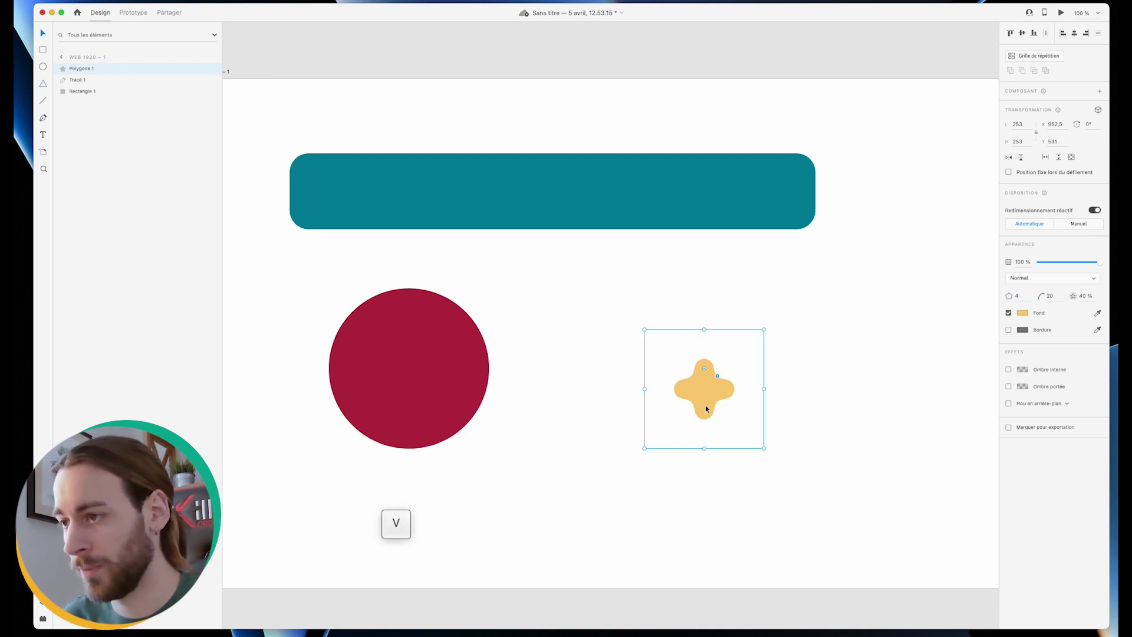
drag(705, 405, 629, 376)
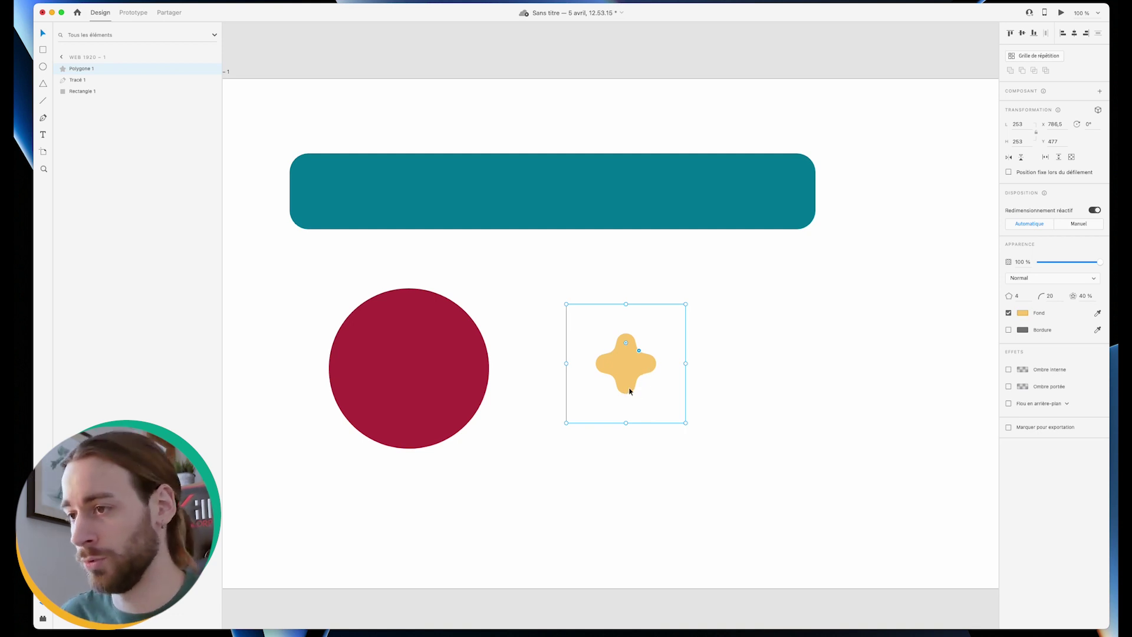
drag(626, 380, 700, 366)
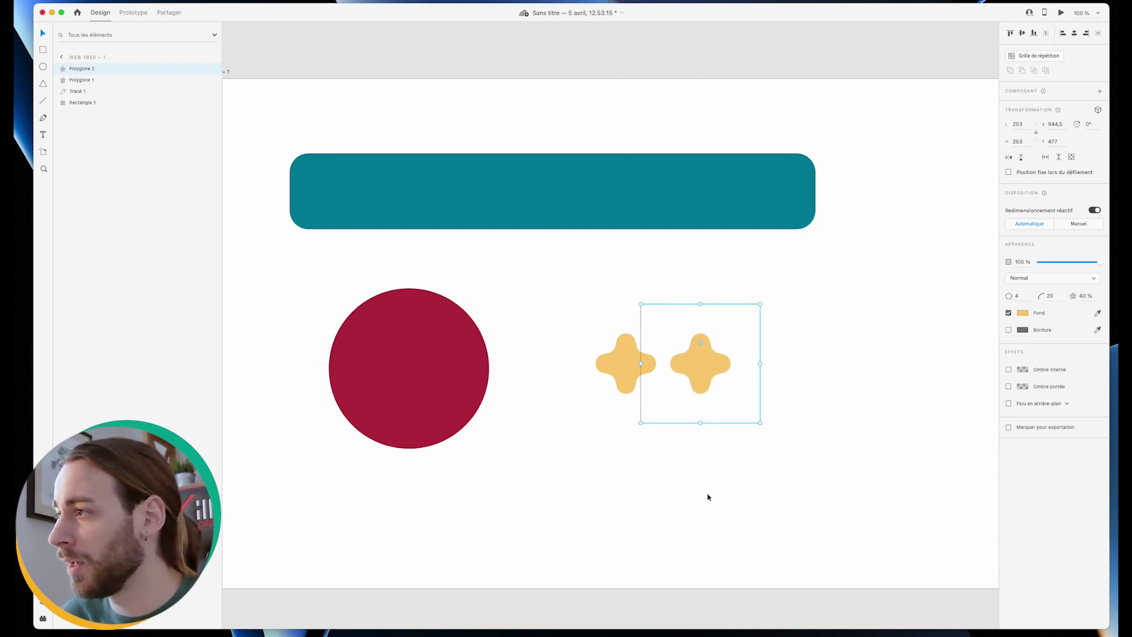
Step: Group the two orange stars and move the group to about X 1155.5, Y 487.5
drag(584, 274, 757, 424)
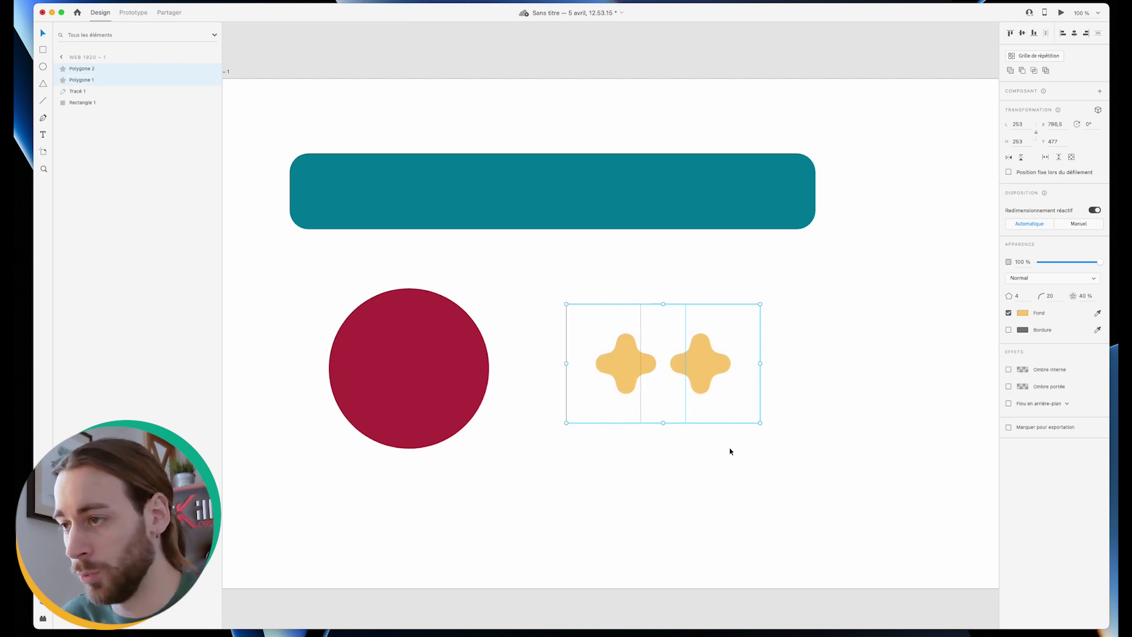
right_click(707, 376)
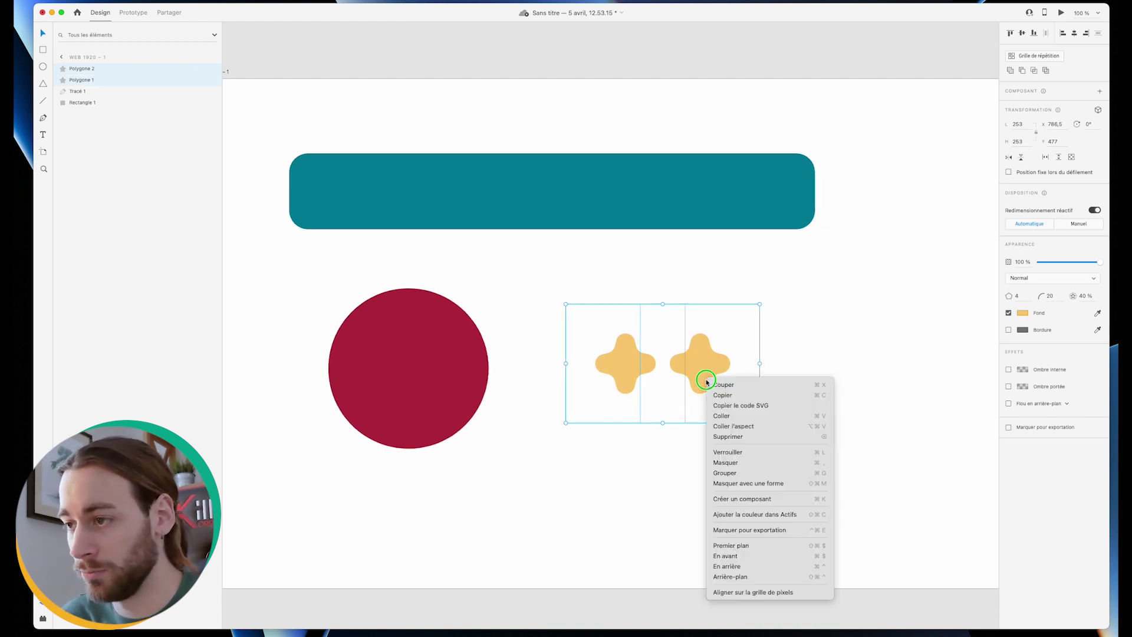
click(744, 474)
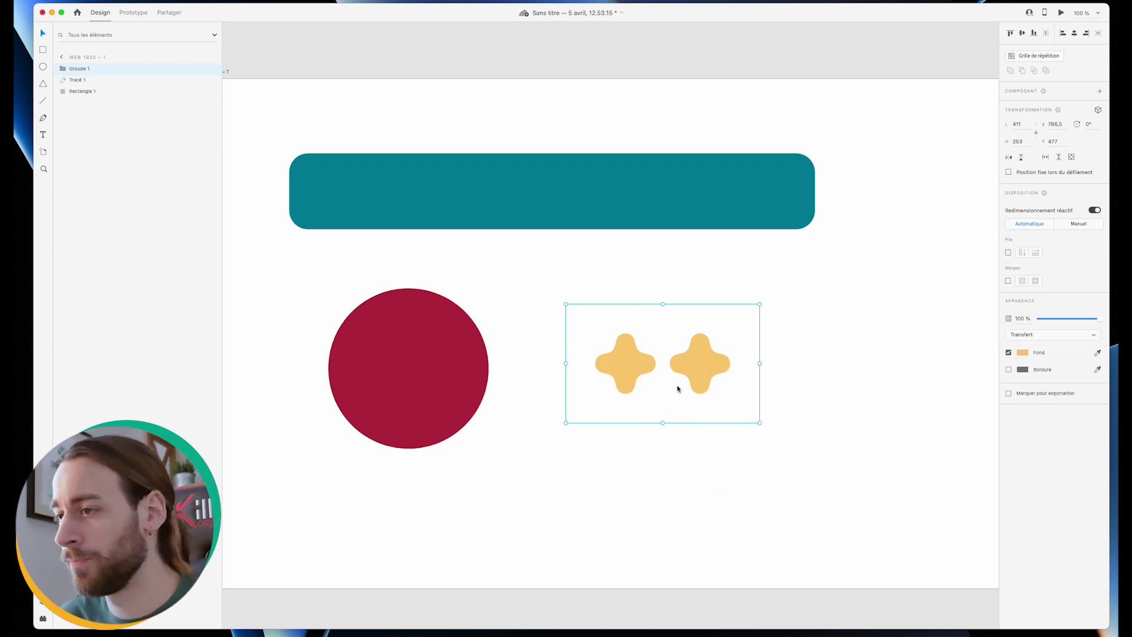
drag(690, 373, 907, 379)
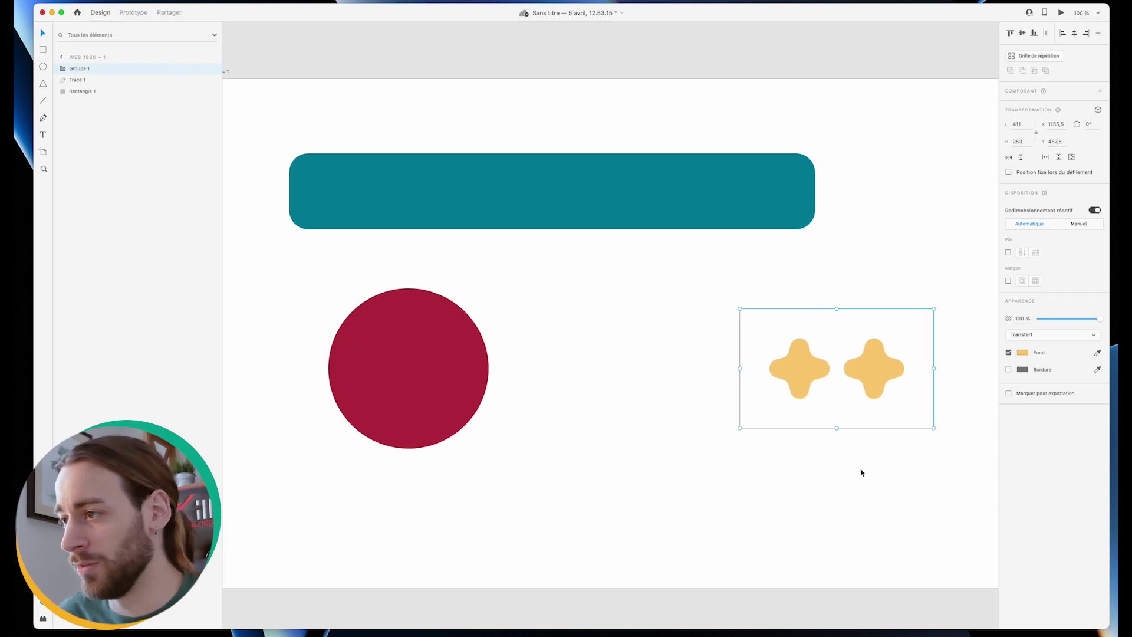
Step: Duplicate the crimson circle to about X 440, Y 338, overlapping the original, and give the copy a dark red fill
click(436, 366)
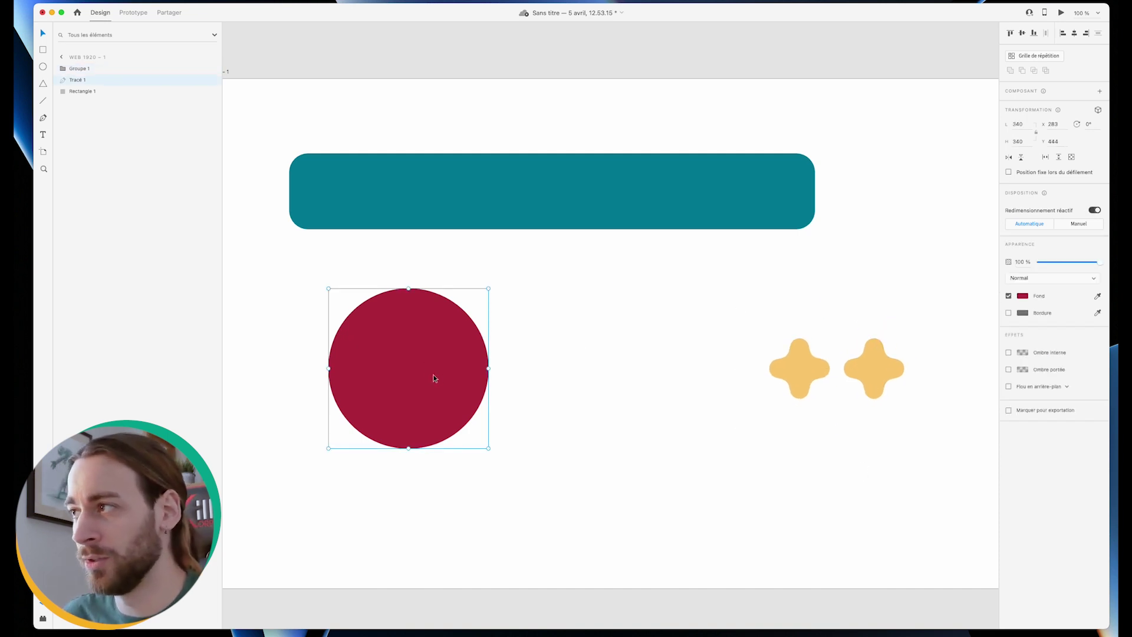
drag(420, 374, 493, 323)
click(1023, 295)
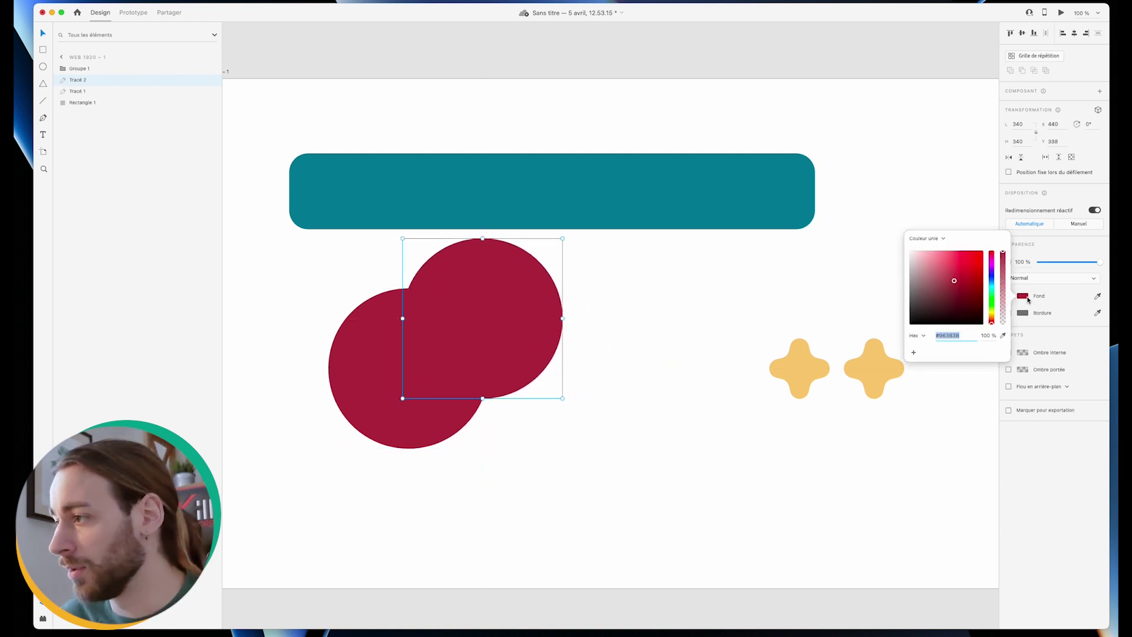
click(976, 300)
click(469, 462)
Step: Try subtracting the dark red circle from the crimson circle beneath it
drag(594, 470, 416, 328)
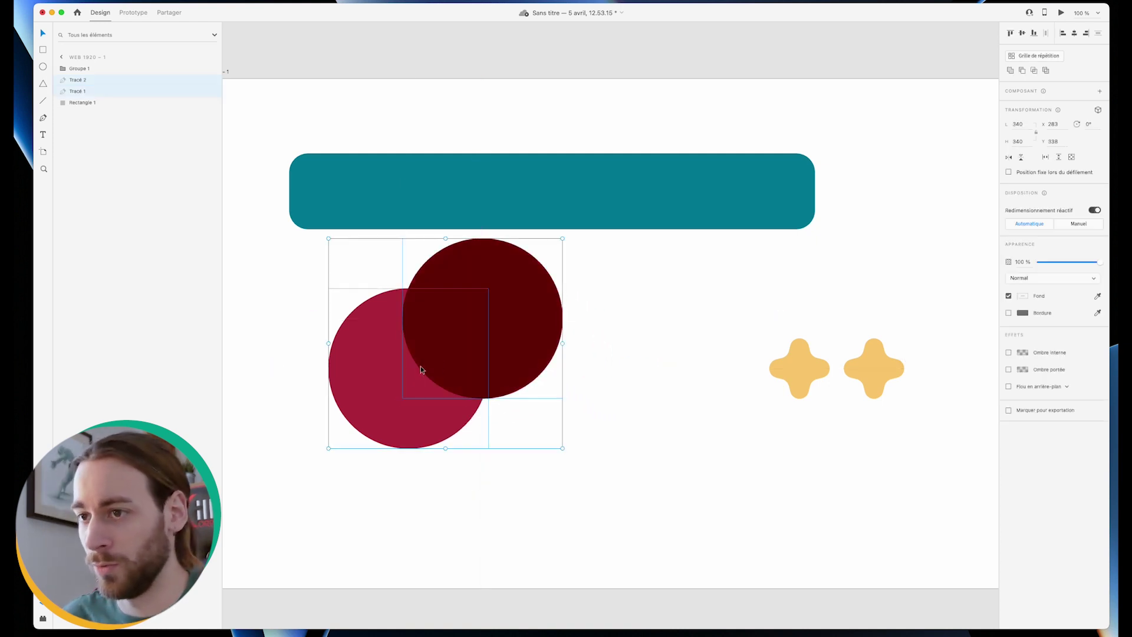
click(1022, 71)
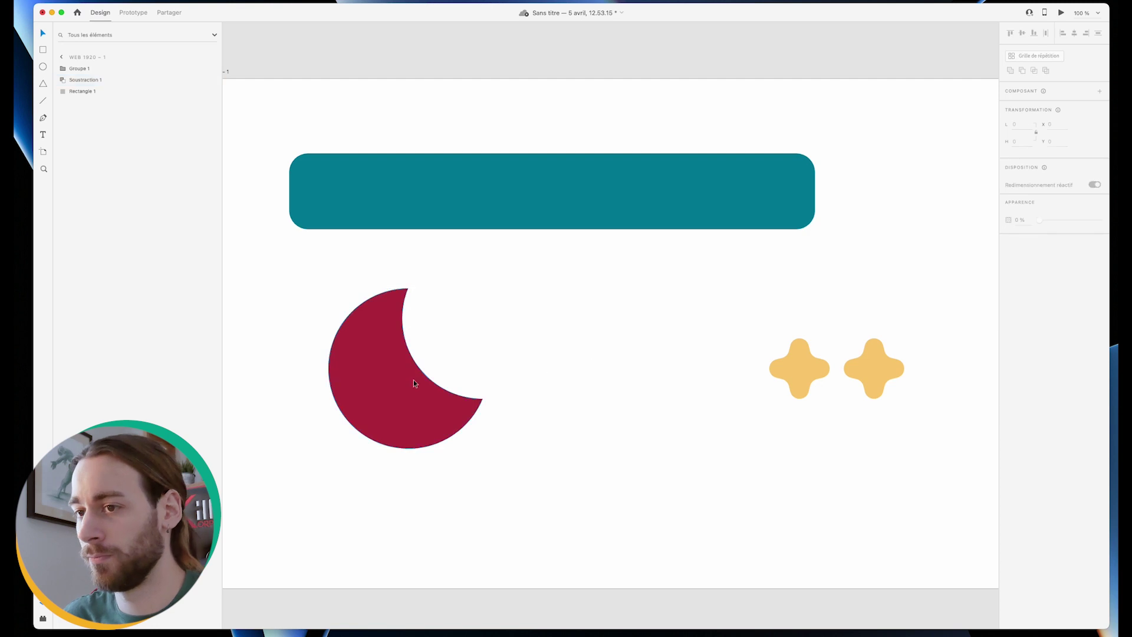
key(a)
key(super+0)
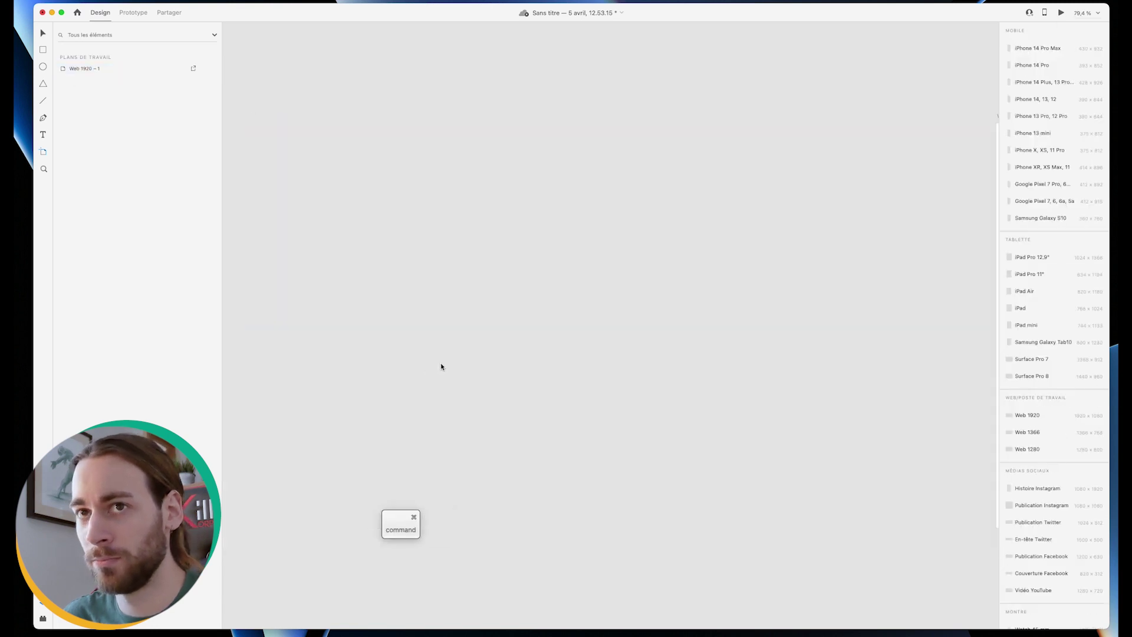
click(440, 363)
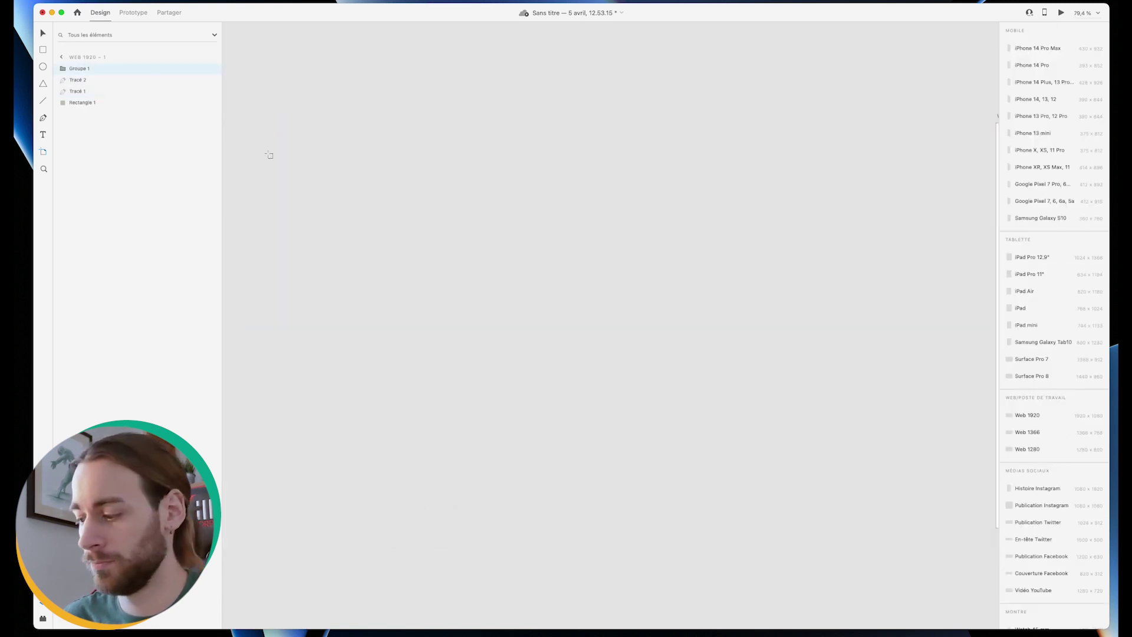
Step: Select the two overlapping circles and cut the dark red one out of the crimson one with the Subtract operation
key(super+minus)
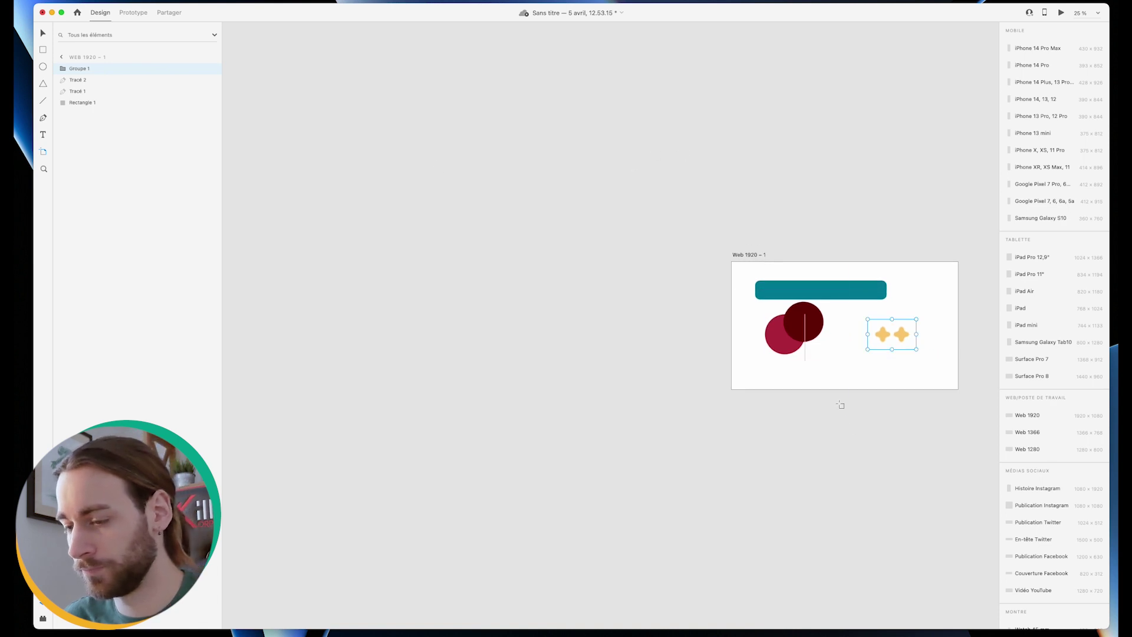
key(super+plus)
click(643, 434)
key(super+plus)
key(super+plus)
key(super+plus)
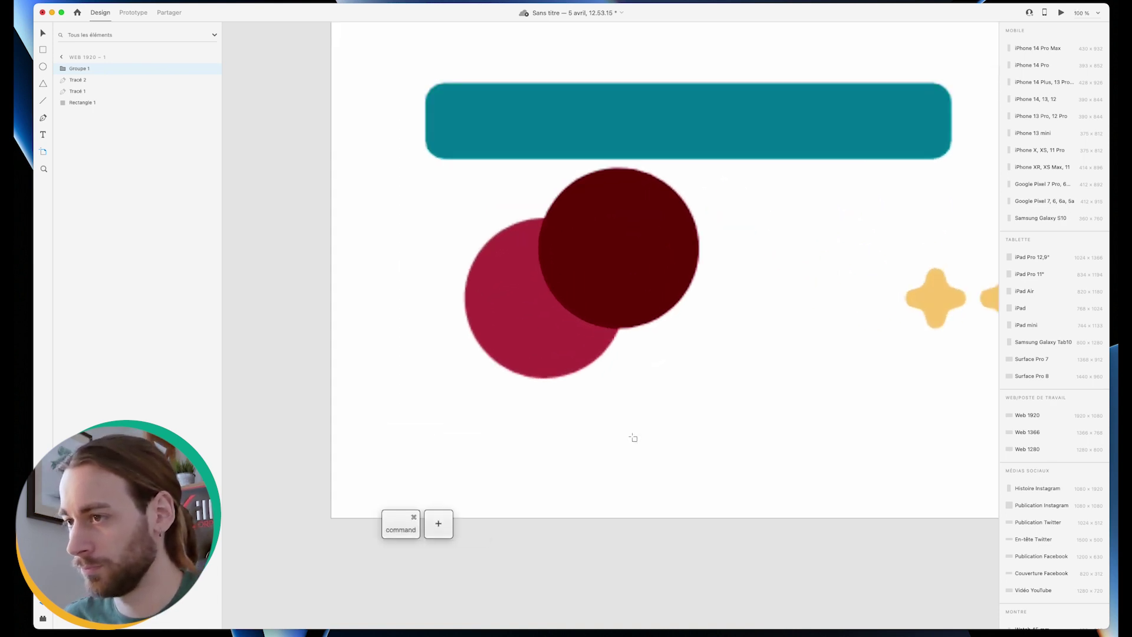
key(space)
drag(662, 412, 539, 465)
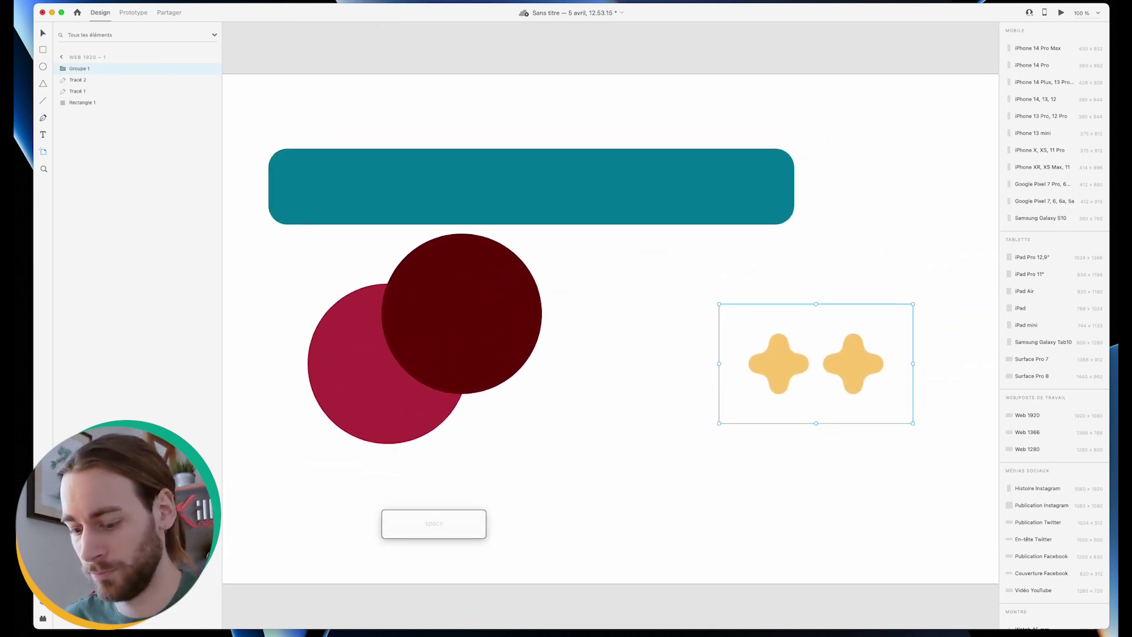
key(v)
click(415, 347)
shift+click(364, 345)
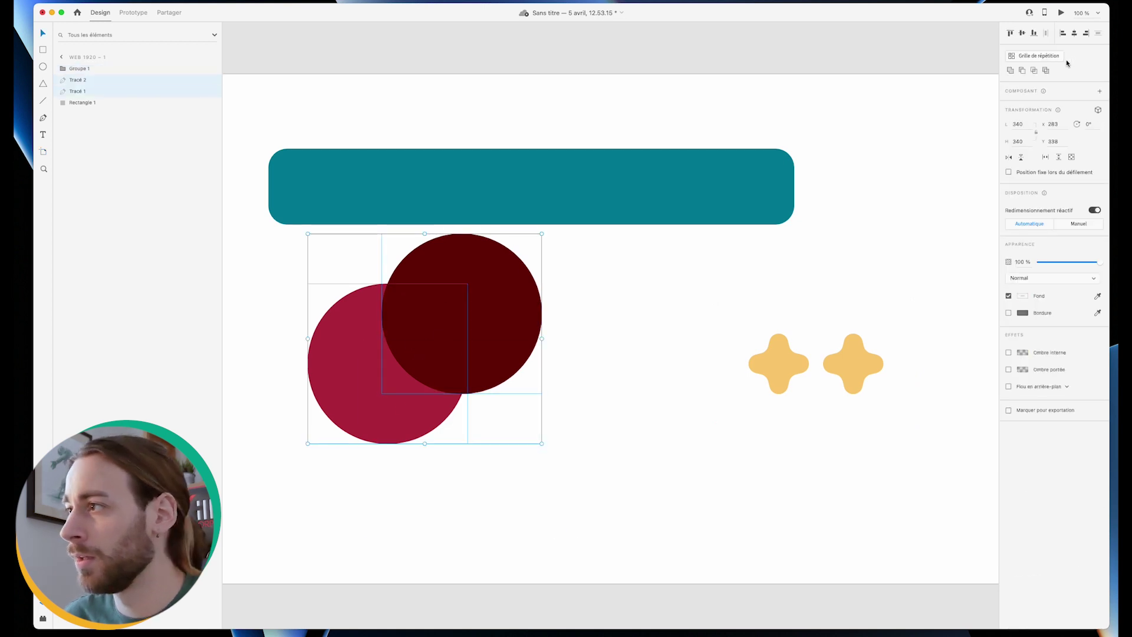
click(1022, 70)
click(437, 315)
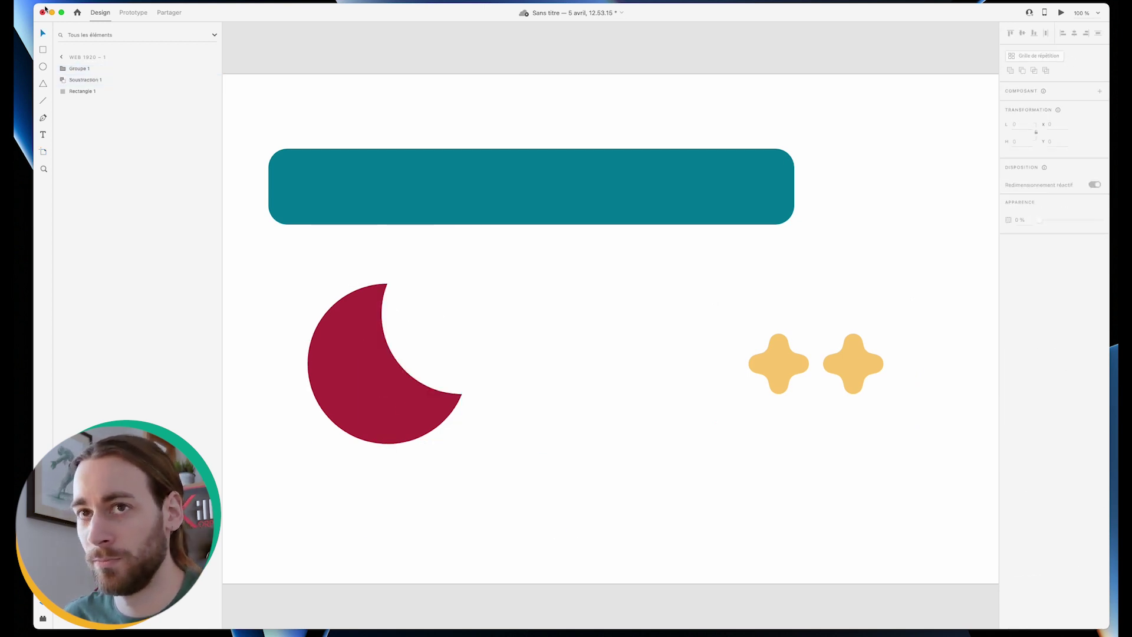
Step: Enter the subtracted shape and move its cutting circle to about X 135, Y 363, over the crimson circle's upper-left edge
double_click(367, 373)
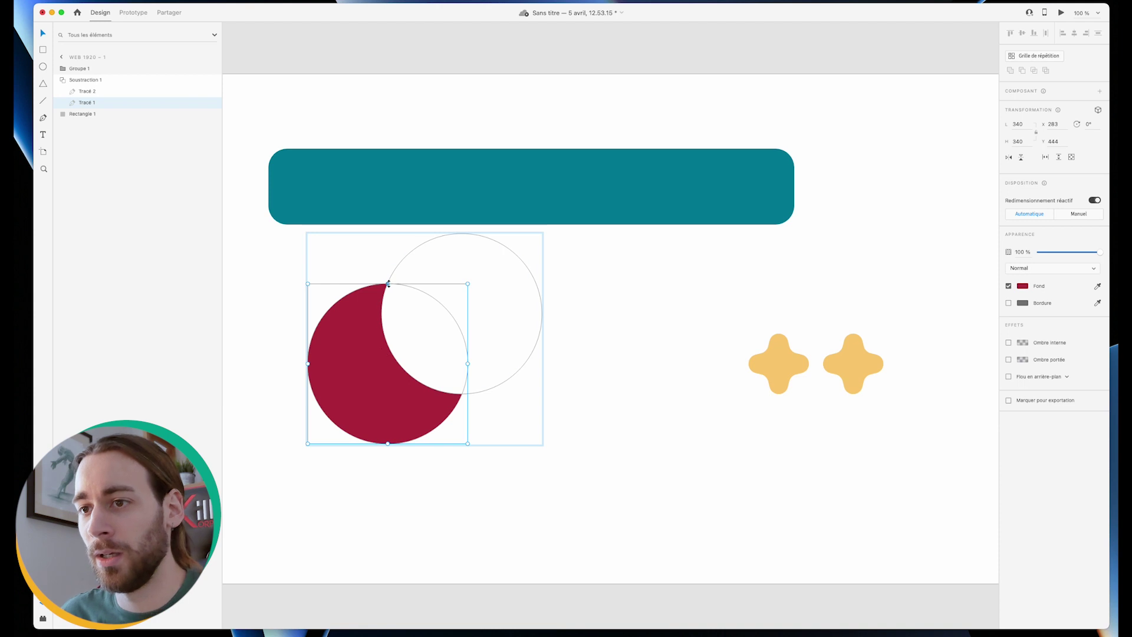
click(419, 273)
drag(470, 275, 495, 362)
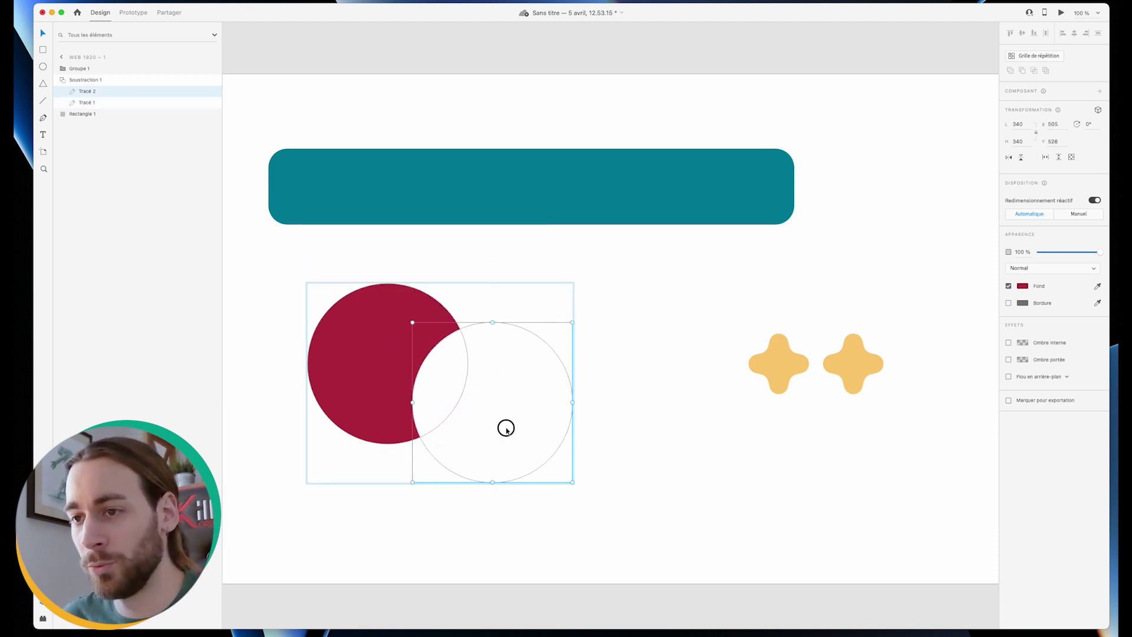
drag(506, 428, 332, 352)
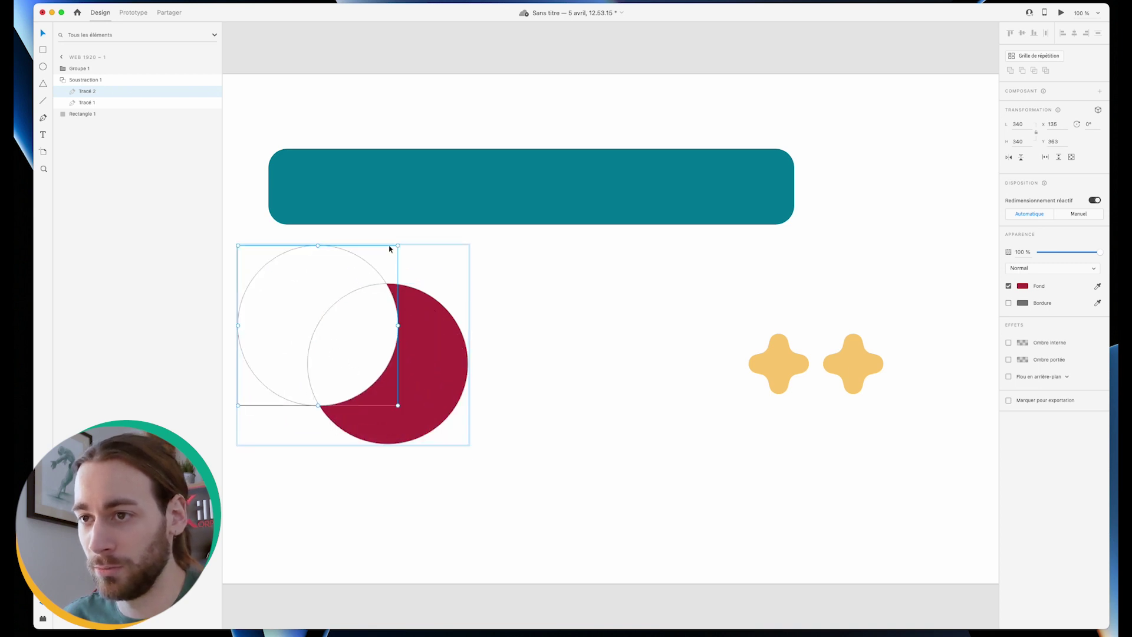
Step: Shrink the cutting circle and duplicate it to the opposite side, so that the crimson circle is notched on both sides
drag(399, 244, 366, 277)
drag(339, 371, 523, 396)
click(602, 399)
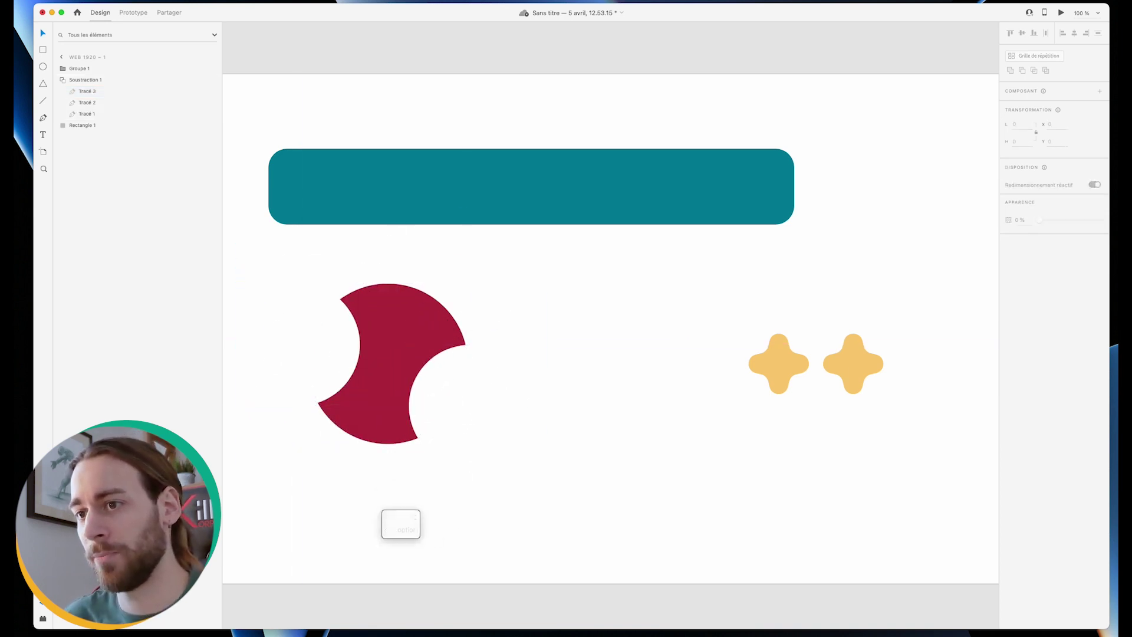
Step: Move the notched crimson shape to about X 568.45, Y 394 and try its background blur on and off
drag(416, 390, 540, 367)
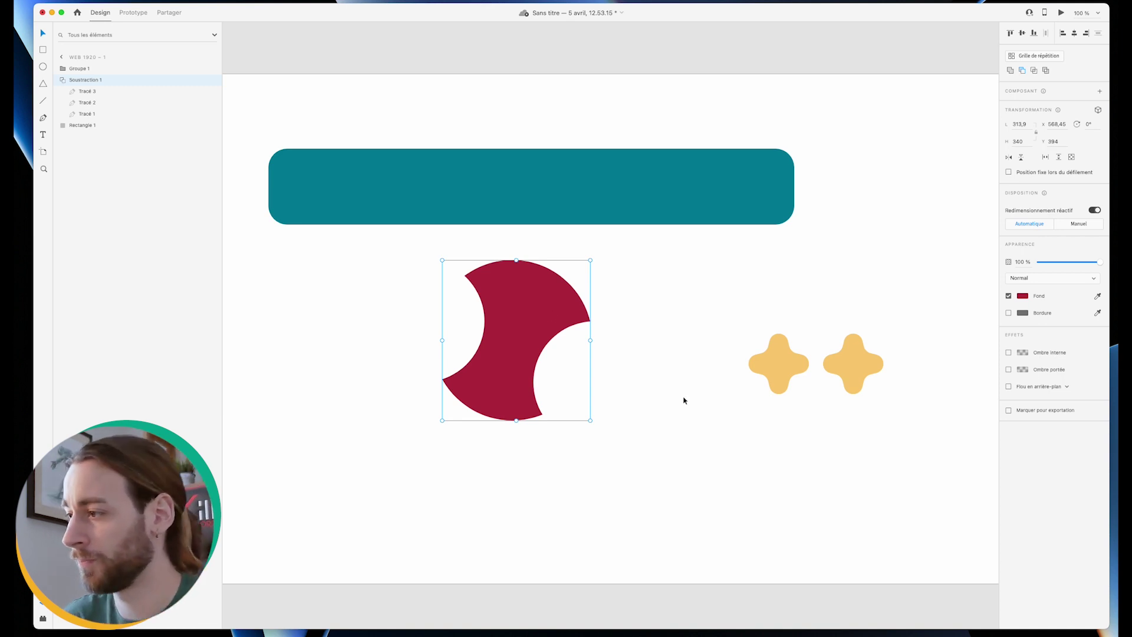
click(1008, 387)
click(1009, 387)
click(634, 449)
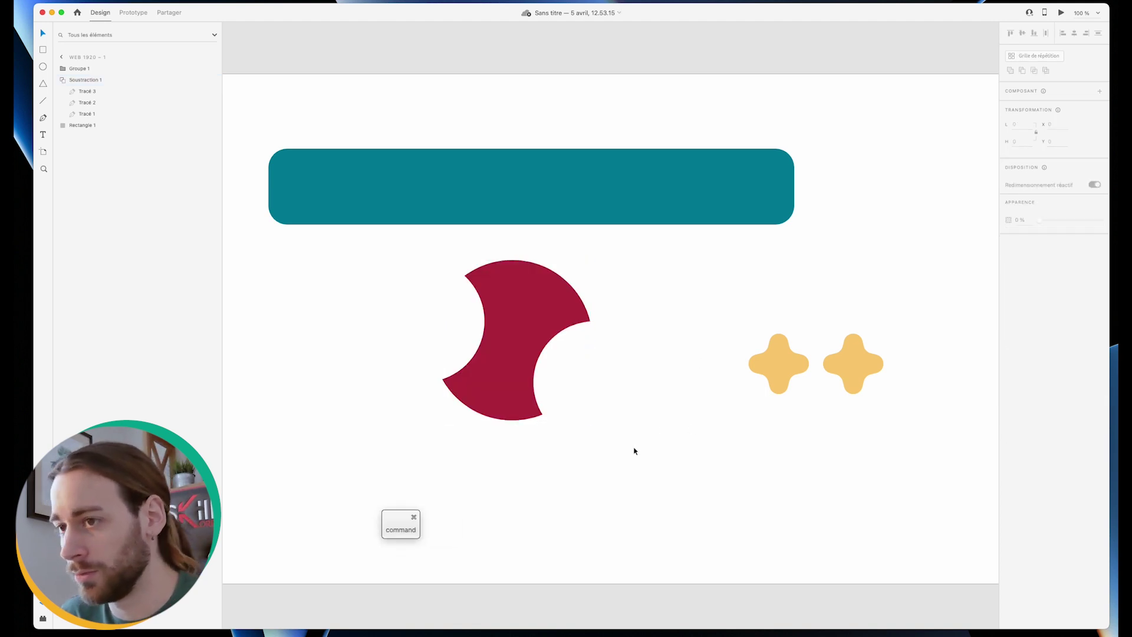
Step: Move the teal rectangle behind the crimson shape and resize it to about 643 × 507
drag(601, 206, 599, 359)
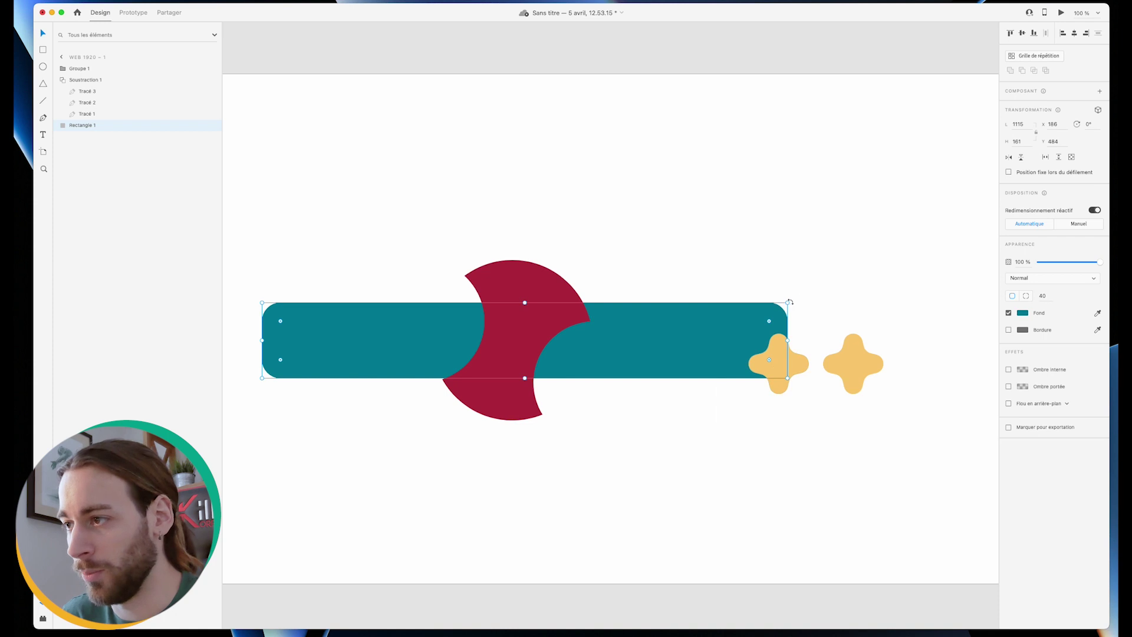
drag(783, 303, 676, 221)
Step: Enable background blur on the crimson shape and raise the blur amount to 34
click(521, 294)
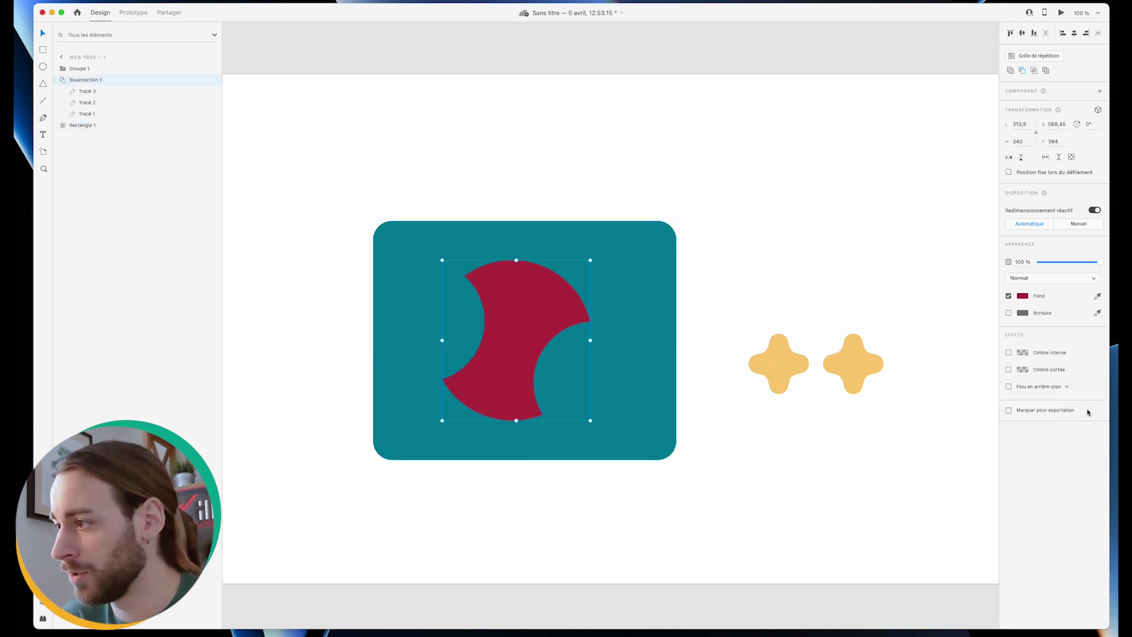
click(1008, 387)
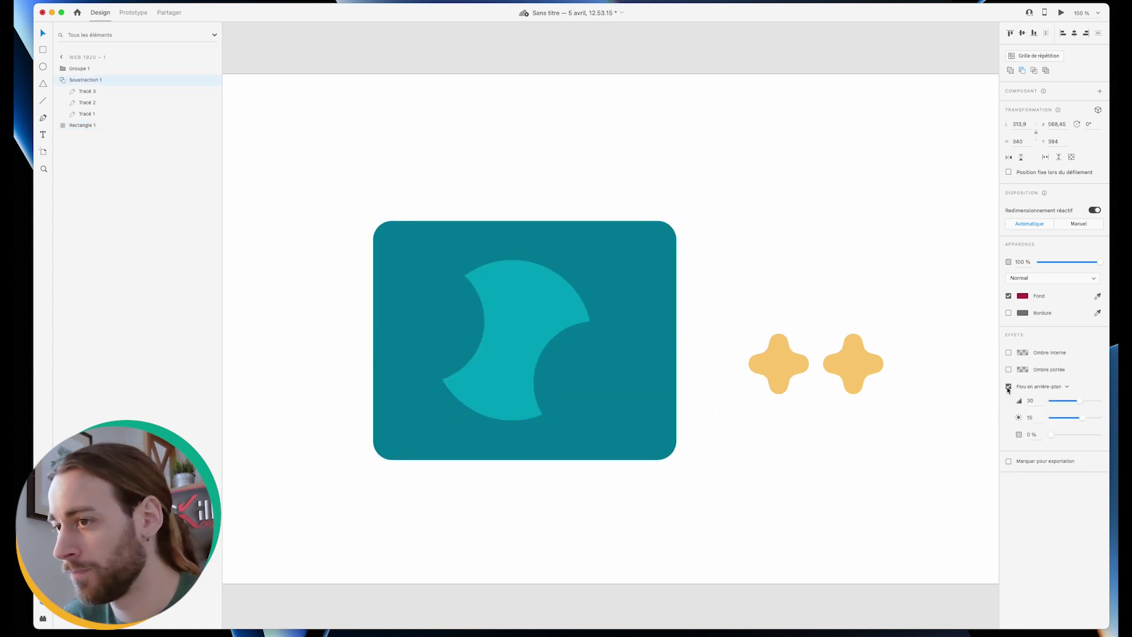
mouse_move(1076, 400)
mouse_down()
mouse_move(1064, 399)
mouse_move(1083, 404)
mouse_up()
Step: Move the teal rectangle to about X 591, Y 463 and the blurred shape to about X 515, Y 370 across its corner
drag(628, 378, 700, 453)
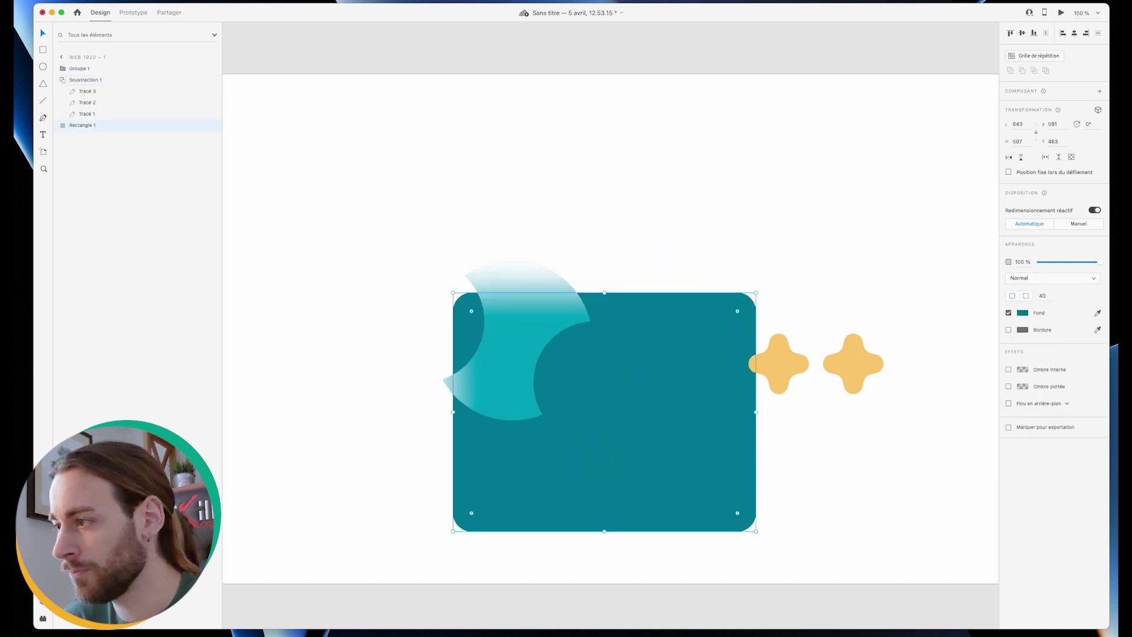
drag(526, 337, 487, 314)
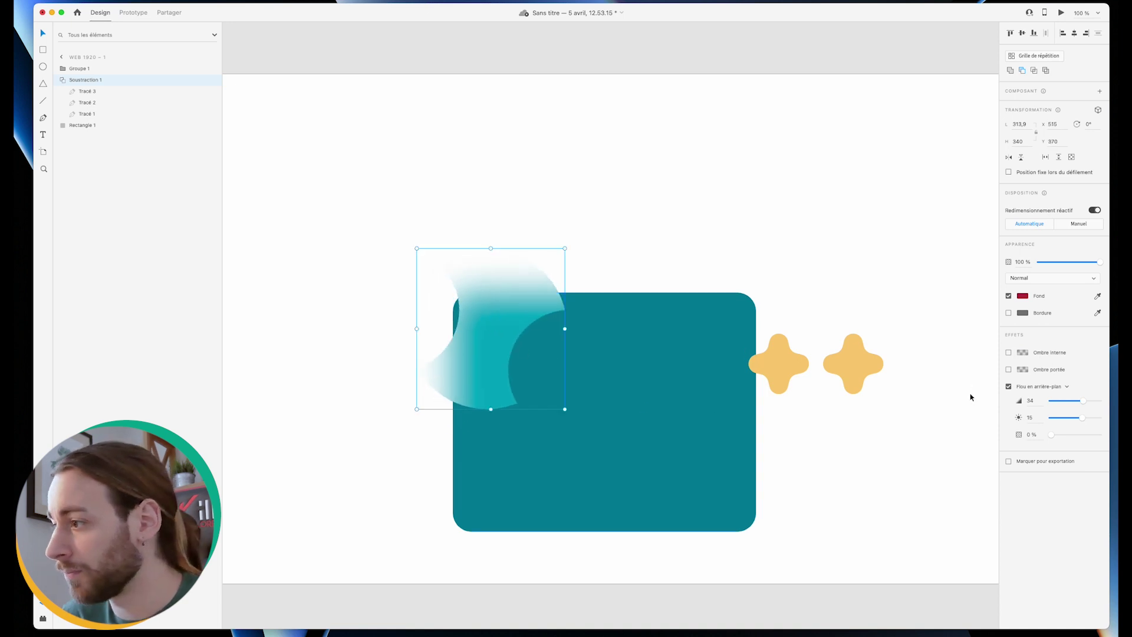
Step: Try the background blur settings up to 100 % opacity and set amount 29, brightness 17 and opacity 0 %
drag(1082, 400, 1109, 436)
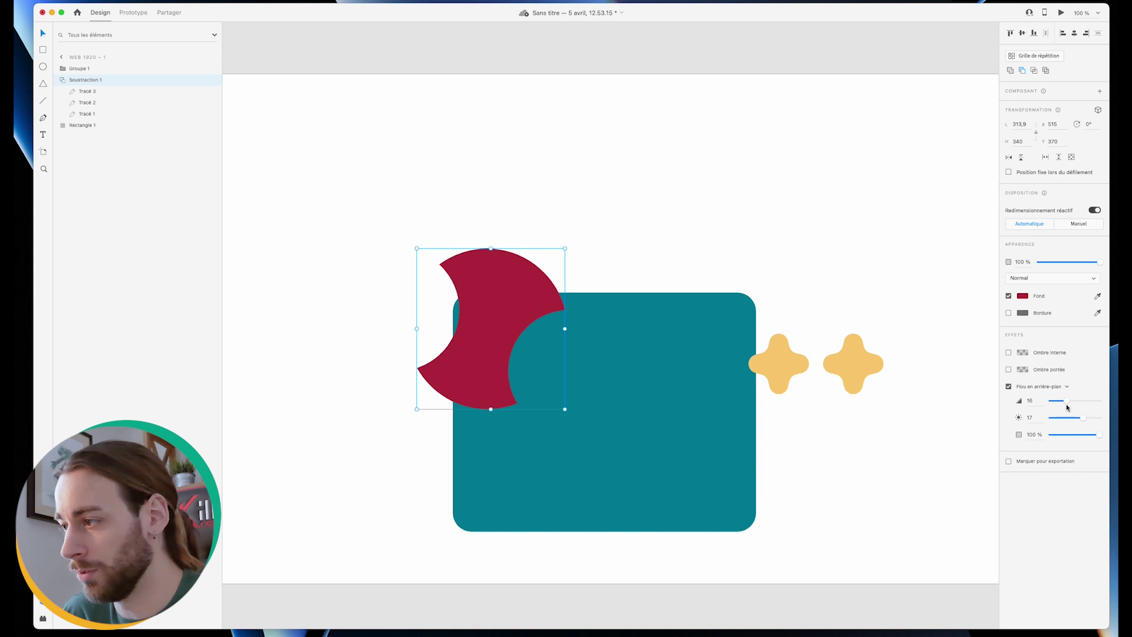
drag(1068, 402, 1017, 434)
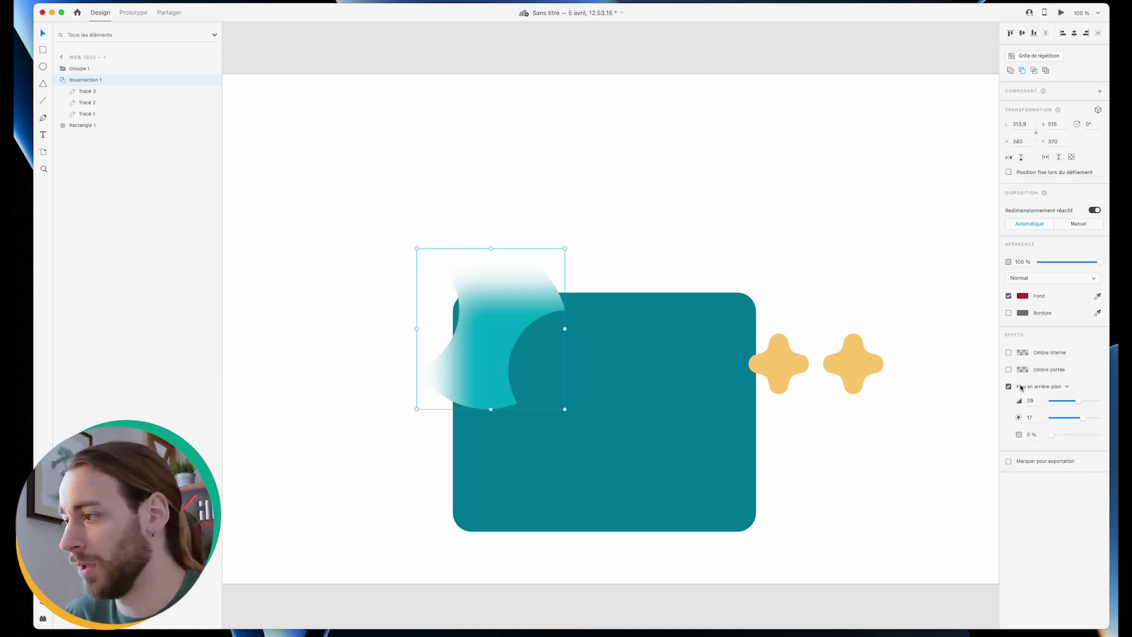
Step: Switch the crimson shape's effect from background blur to object blur and set its amount to 25
click(1066, 386)
click(1065, 394)
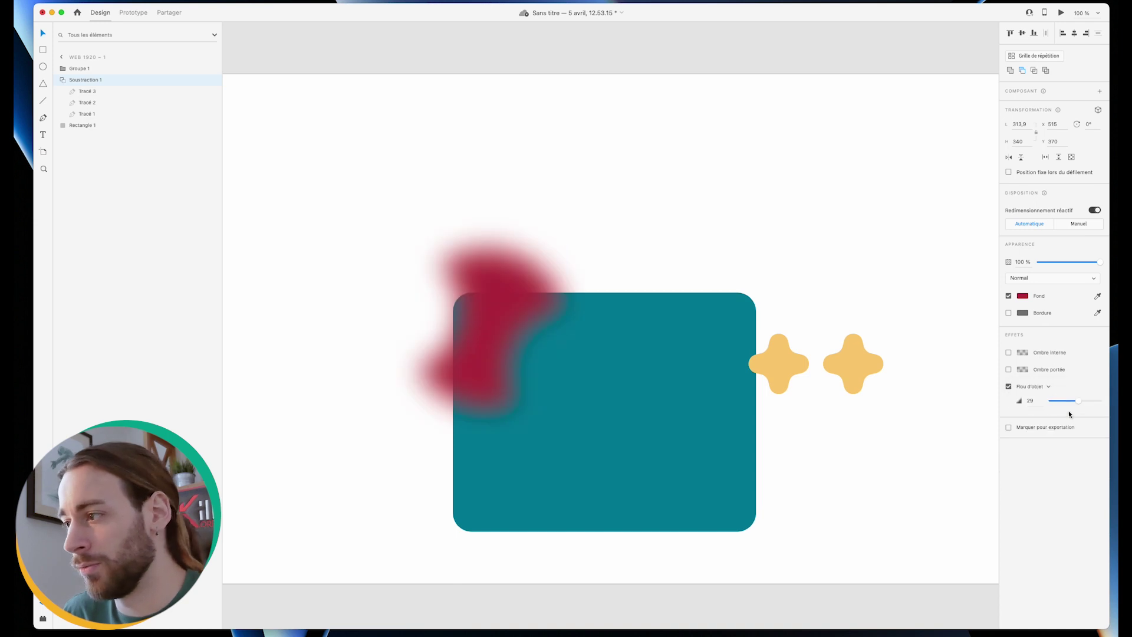
mouse_move(1078, 404)
mouse_down()
mouse_move(1053, 401)
mouse_move(1074, 405)
mouse_up()
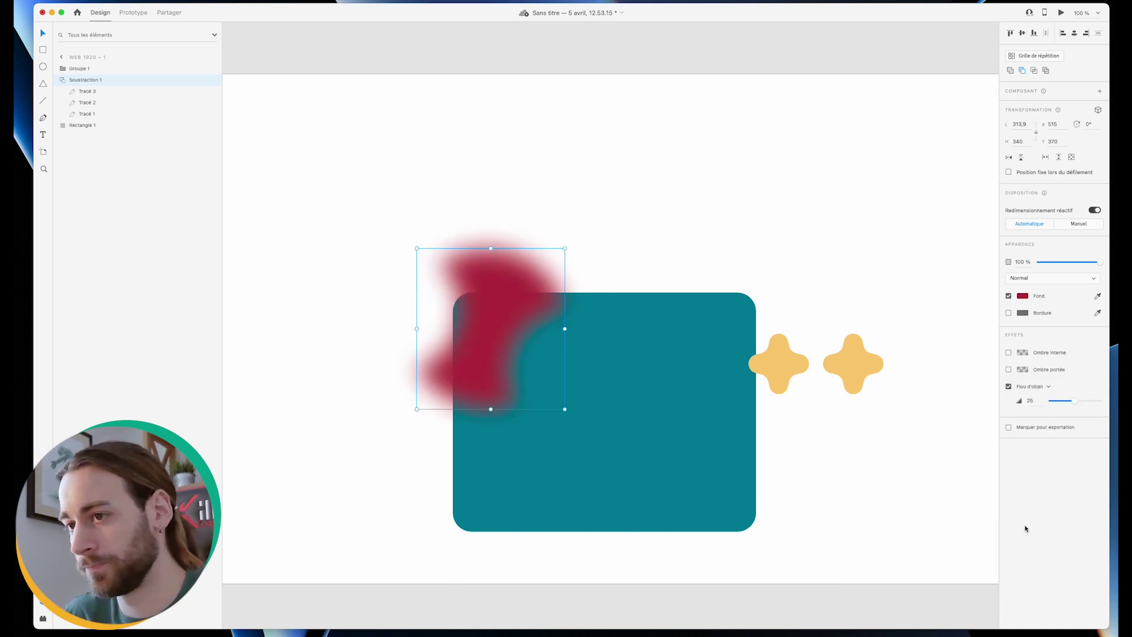
Step: Delete the blurred crimson shape and move the teal rectangle to about X 478, Y 280
click(603, 268)
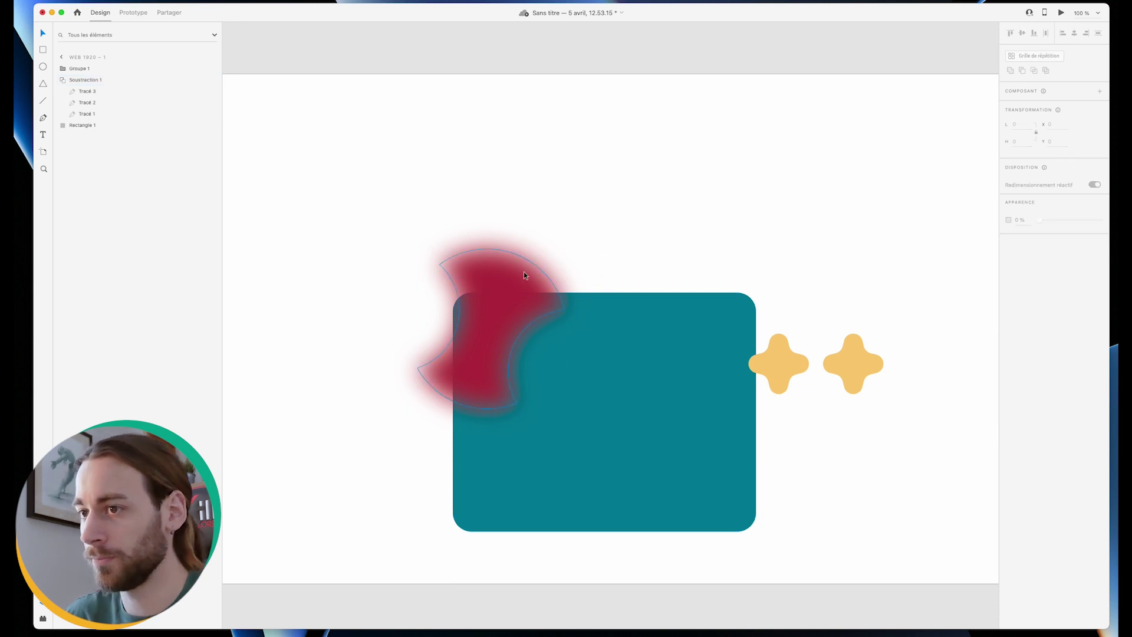
drag(523, 271, 490, 248)
key(BackSpace)
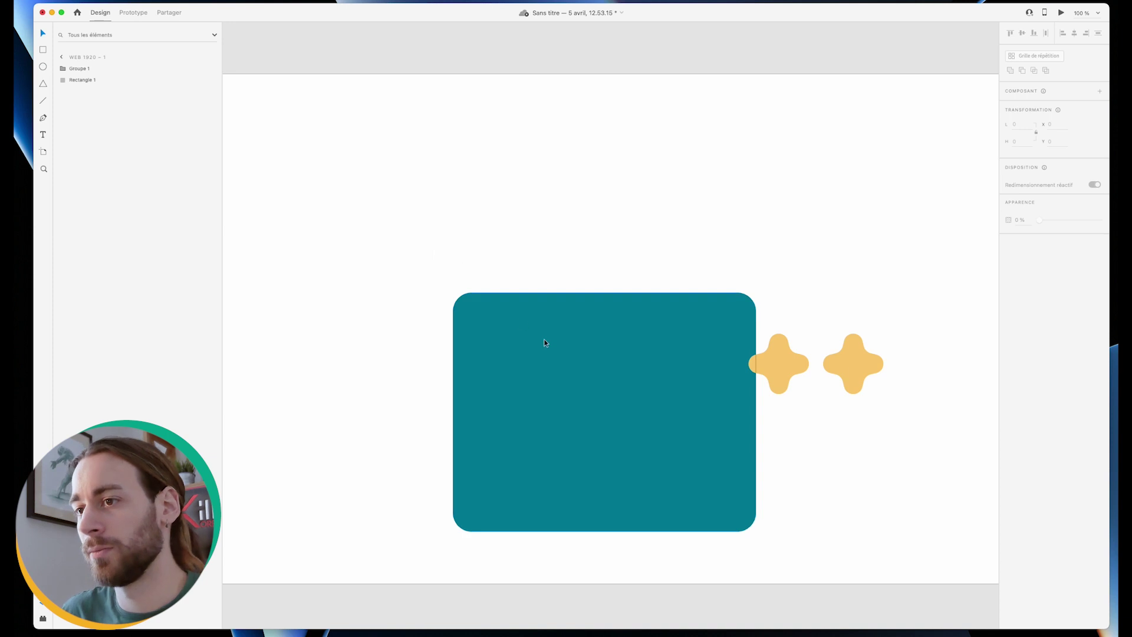
drag(543, 342, 490, 257)
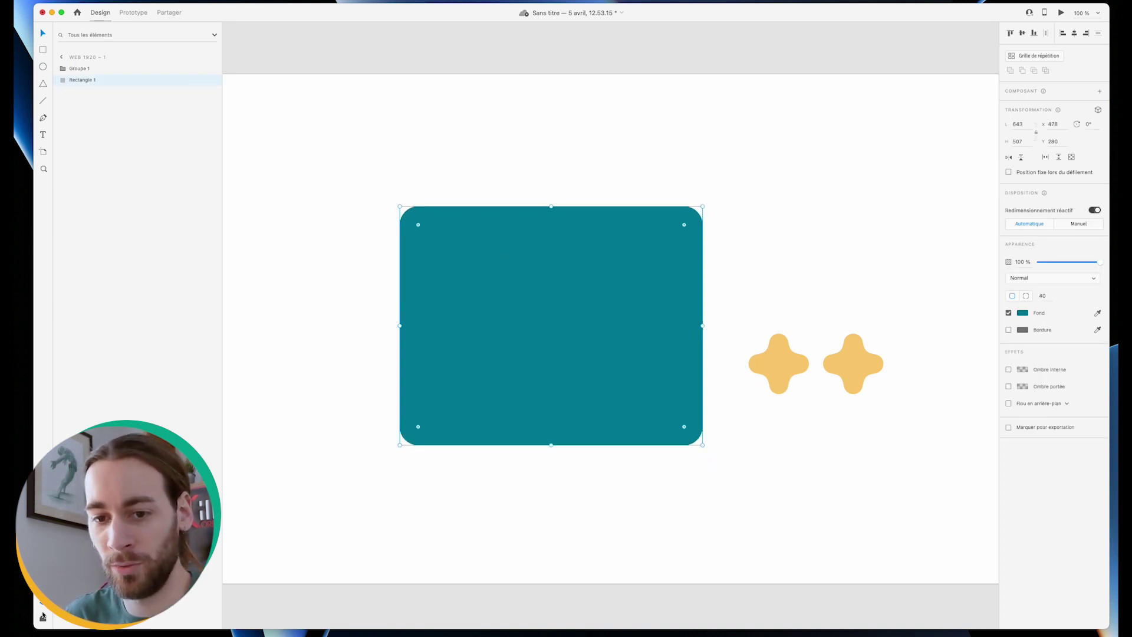
Step: Select the star group and the teal rectangle in turn from the layer list
click(42, 585)
click(42, 604)
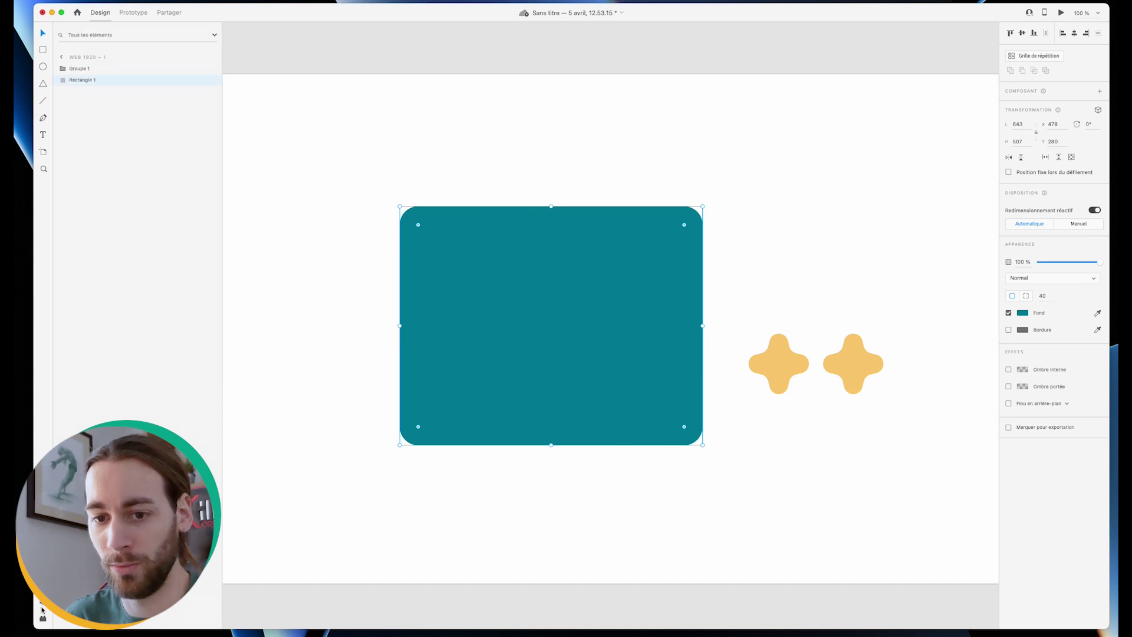
click(81, 69)
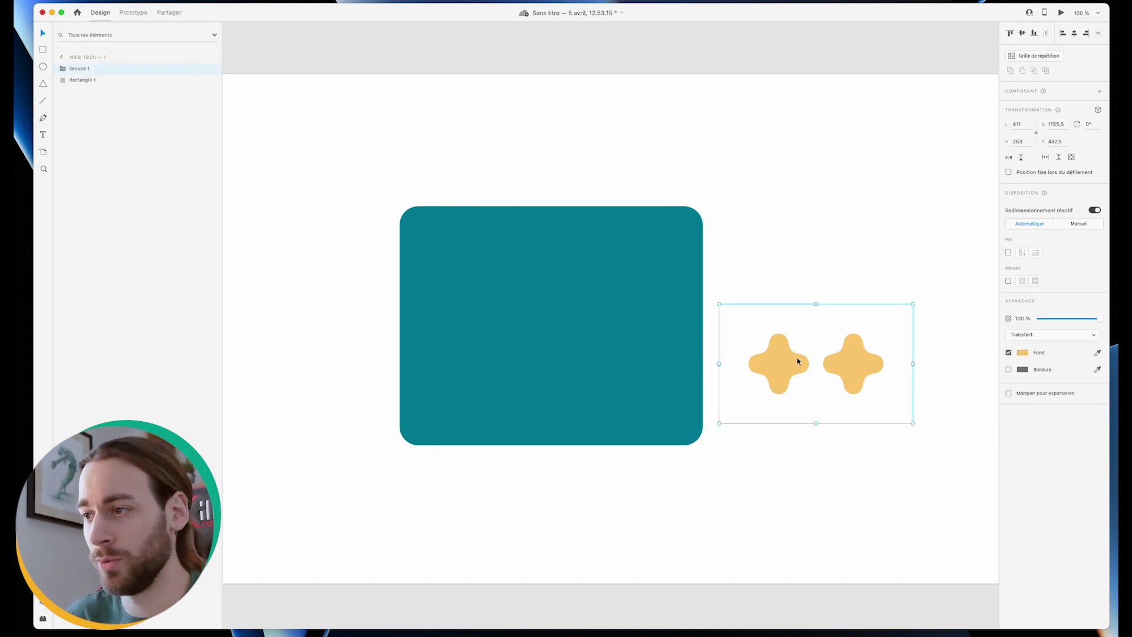
click(145, 80)
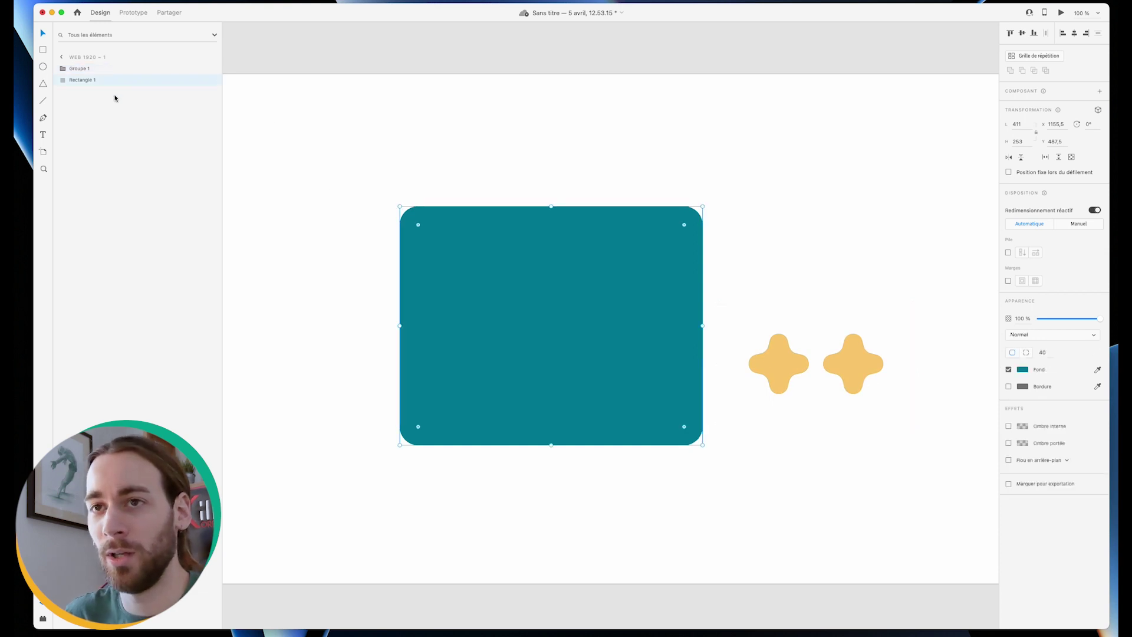
Step: Select the star group, lock and unlock it, and hide and show it again
click(177, 69)
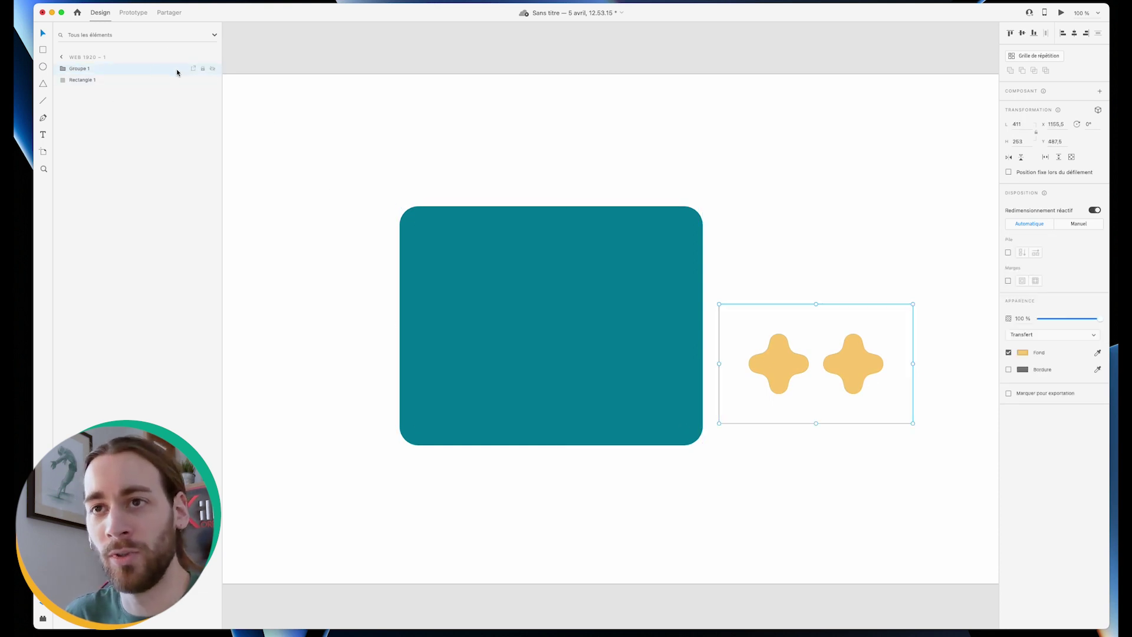
click(202, 69)
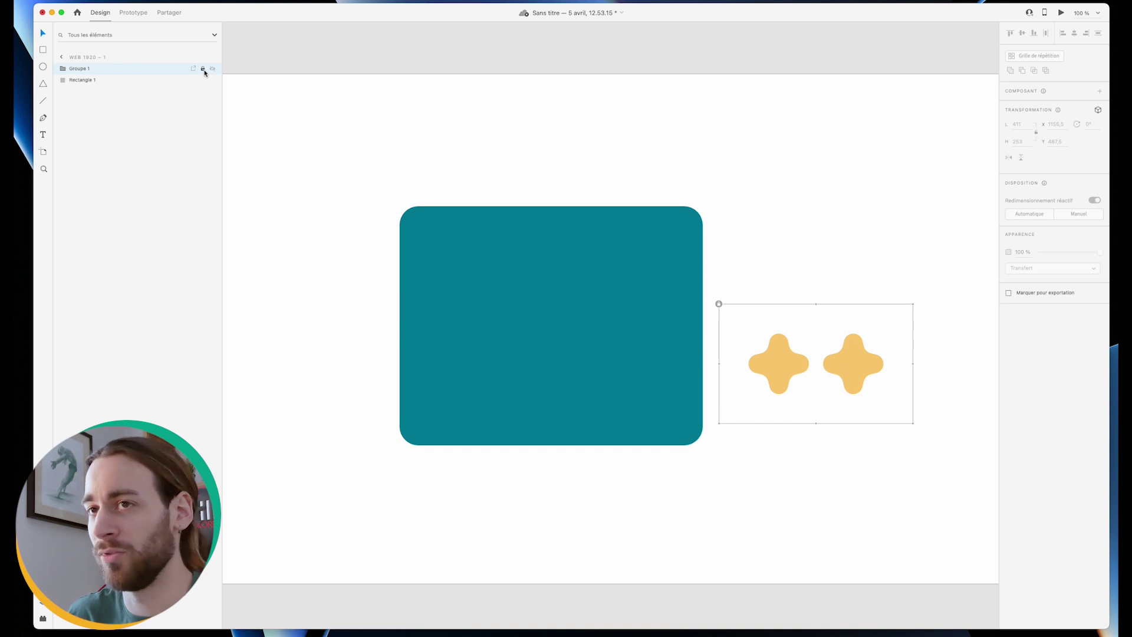
click(204, 69)
click(212, 69)
click(213, 70)
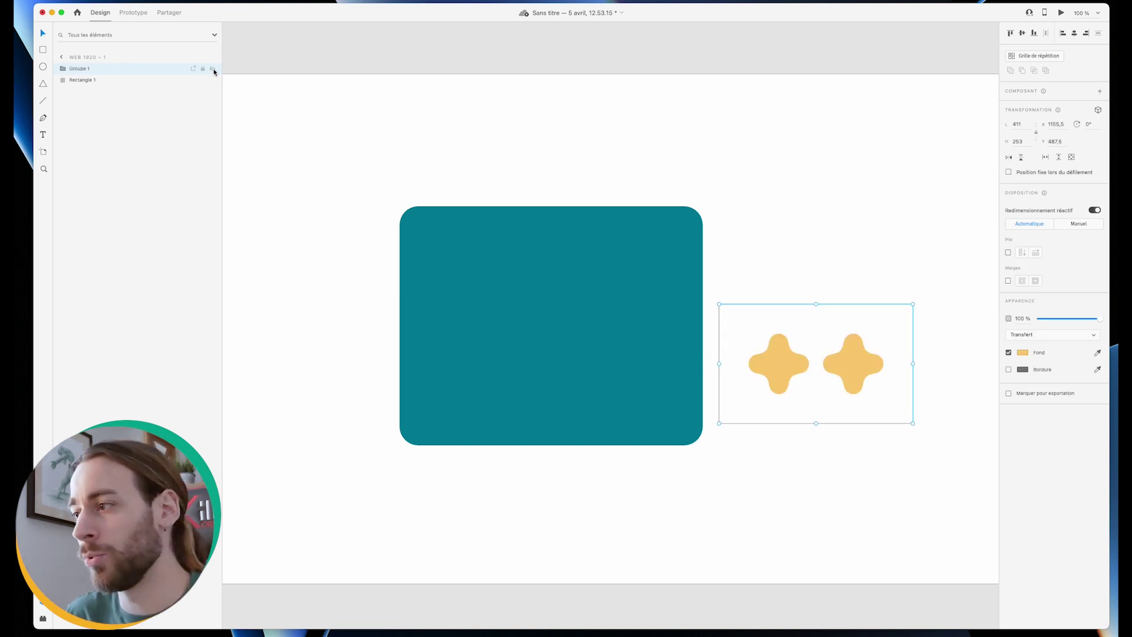
click(101, 80)
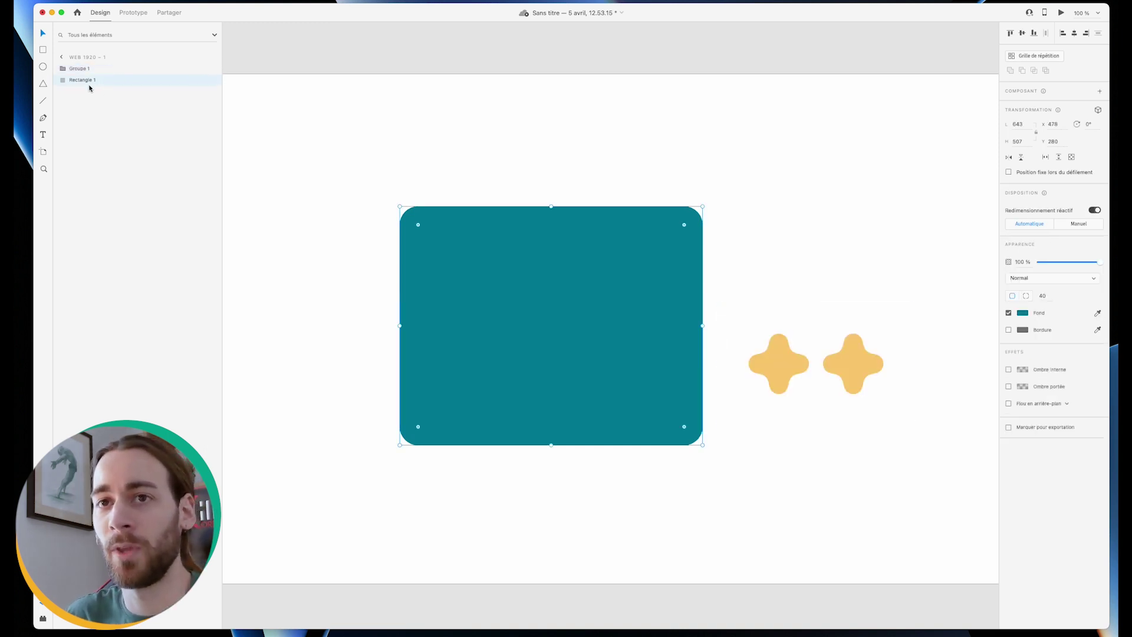
drag(776, 303, 756, 206)
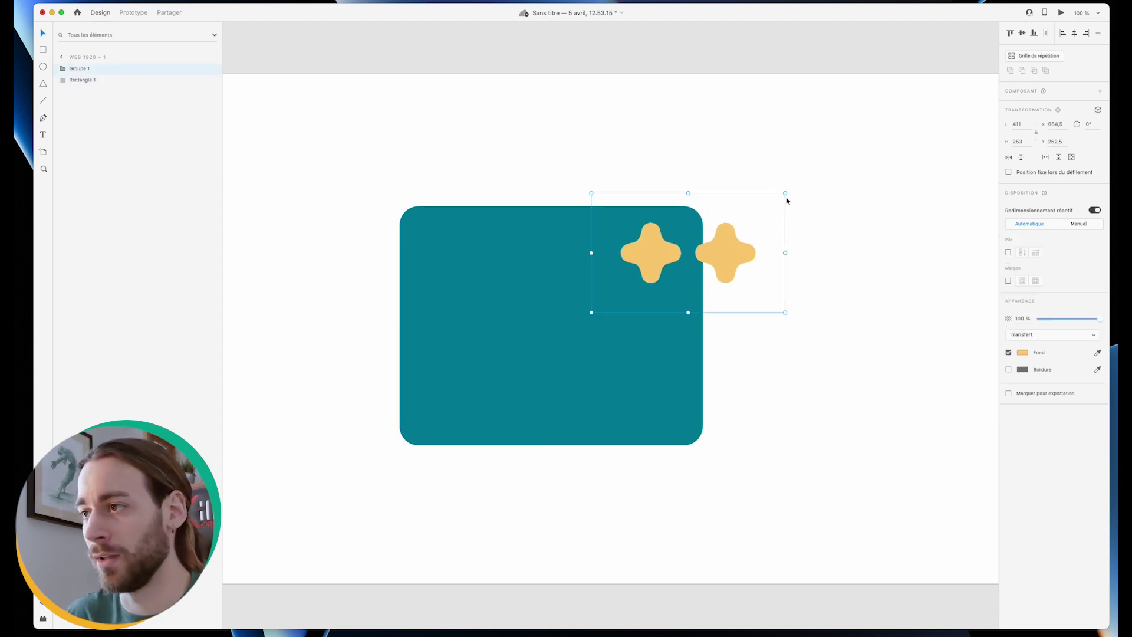
key(super+z)
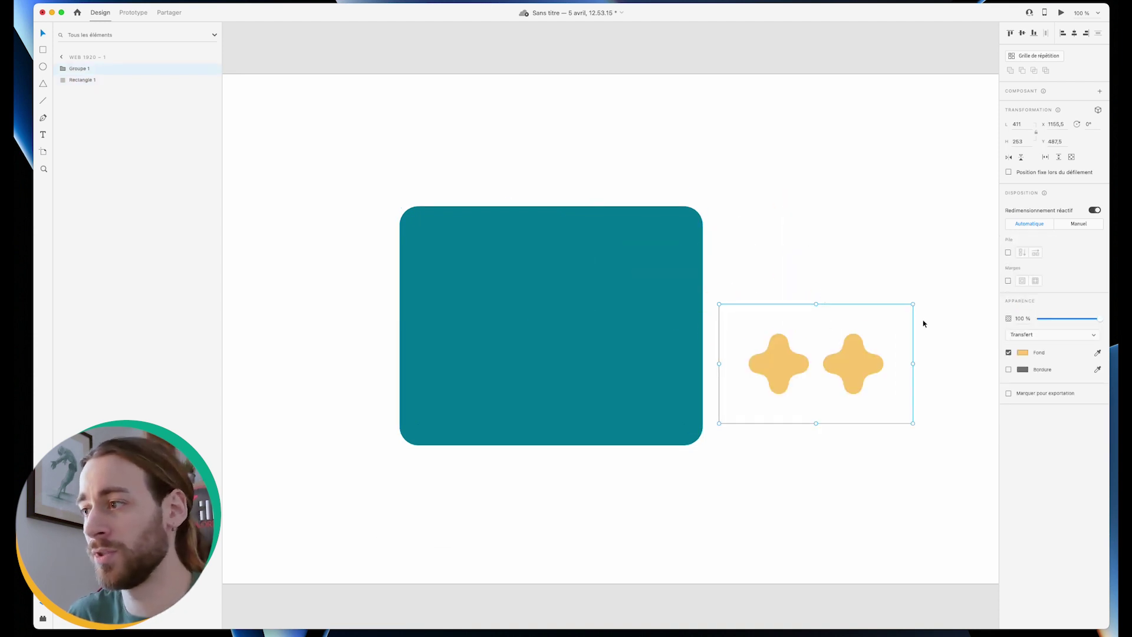
Step: Enlarge the star group to about 504 × 310 overlapping the teal rectangle, and place it below the rectangle in the layer order
drag(913, 303, 955, 260)
drag(805, 365, 708, 299)
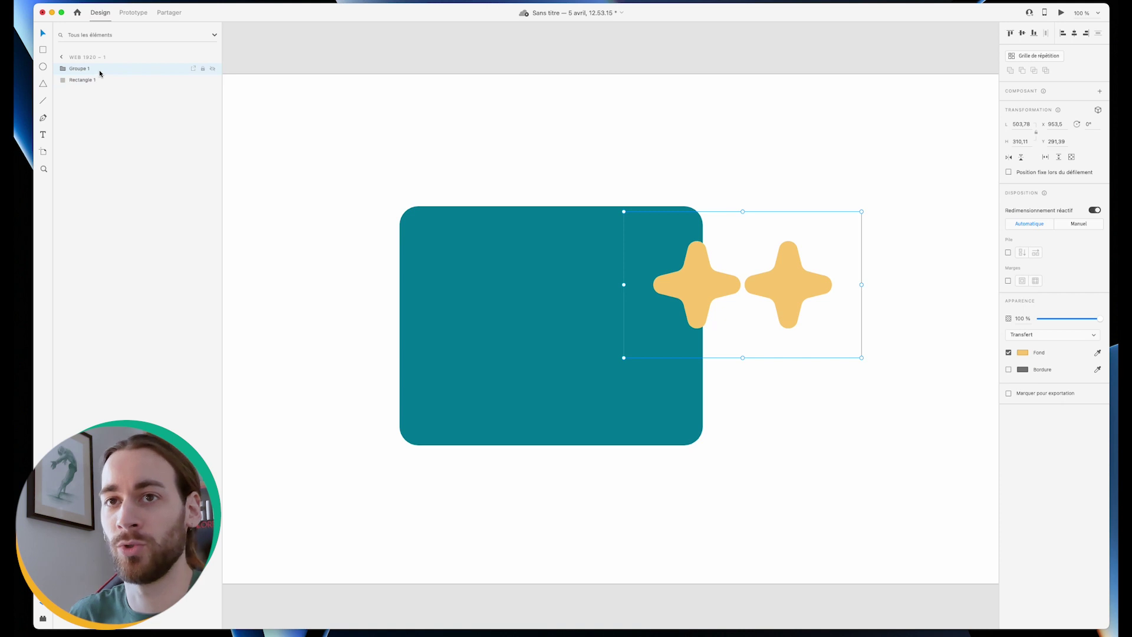
drag(100, 73, 98, 86)
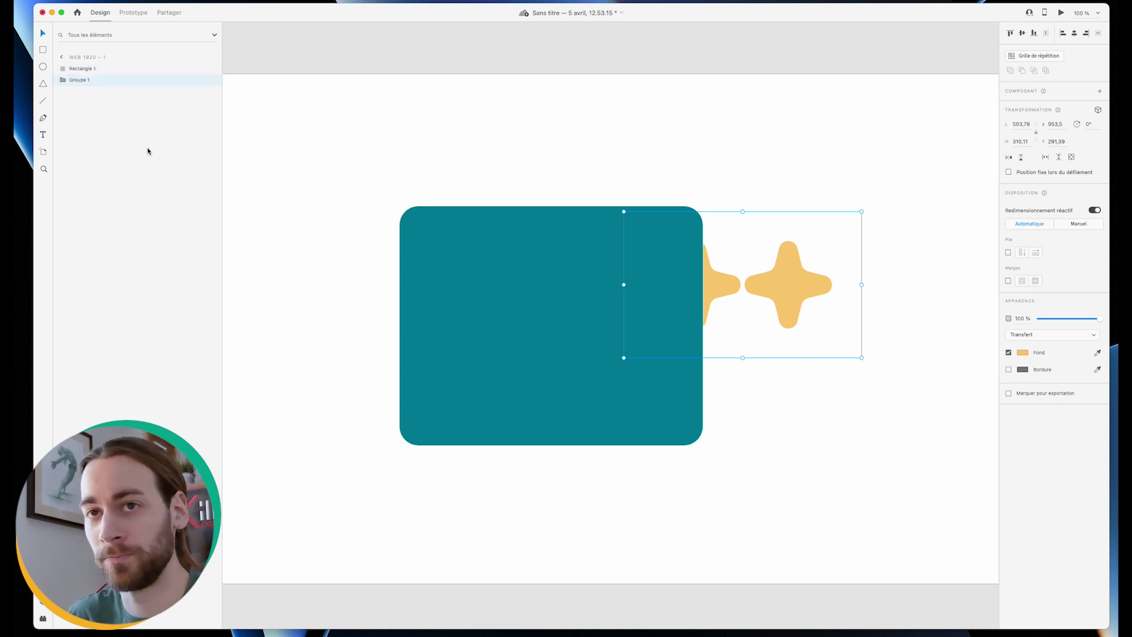
click(128, 134)
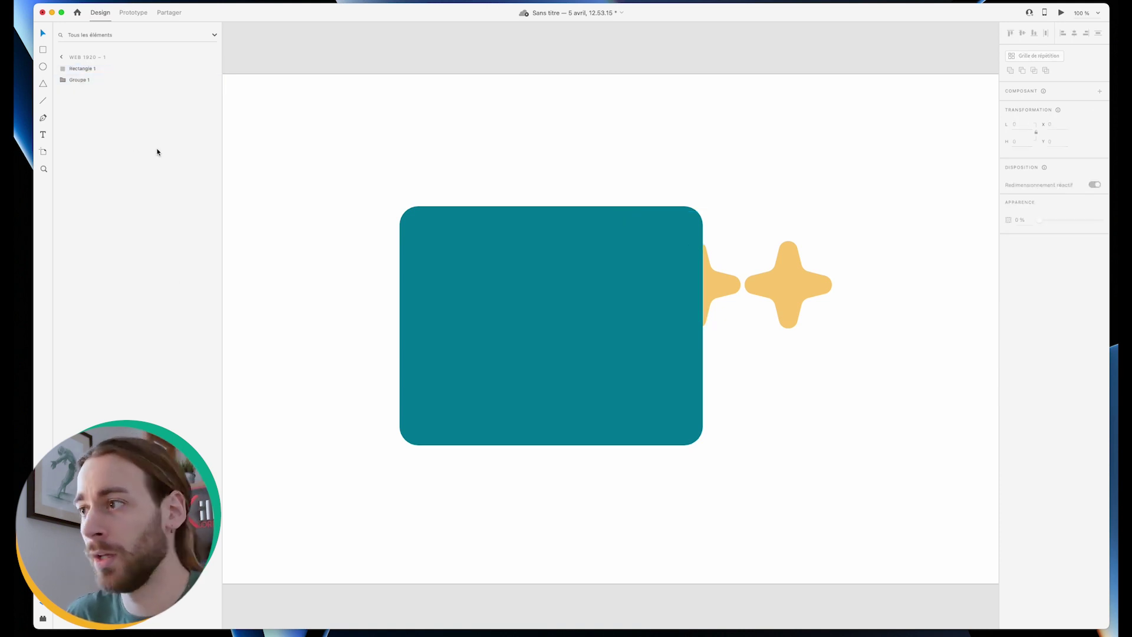
click(507, 140)
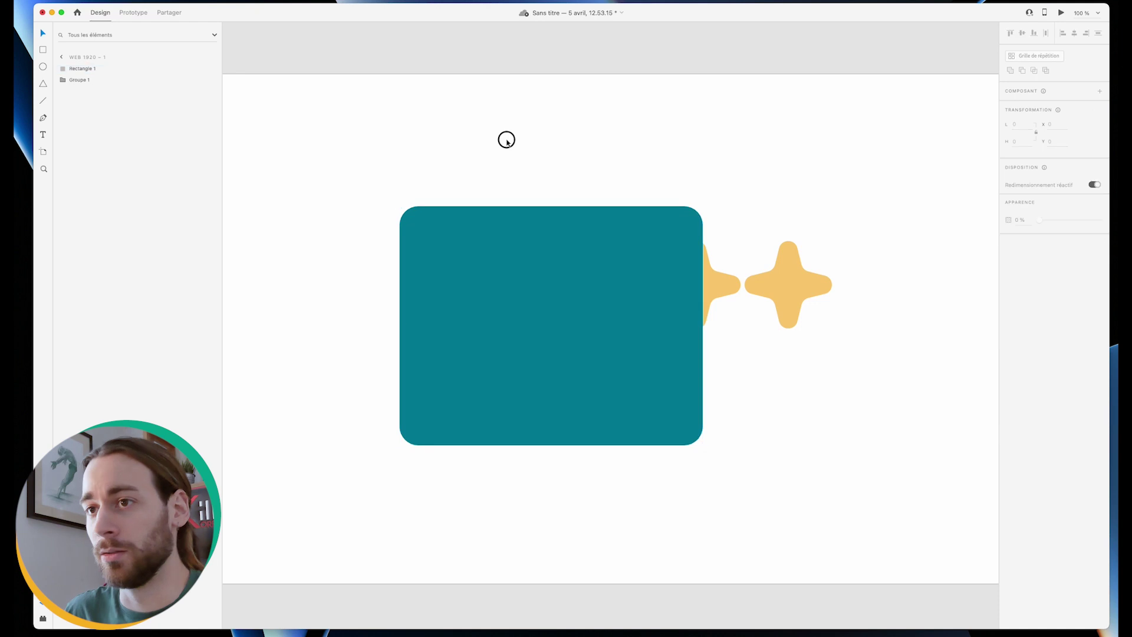
Step: Move the teal rectangle clear of the stars and add a text frame about 485 wide on it reading "Bonjour, ceci est un auto Adobe XD"
drag(407, 246, 565, 383)
click(44, 136)
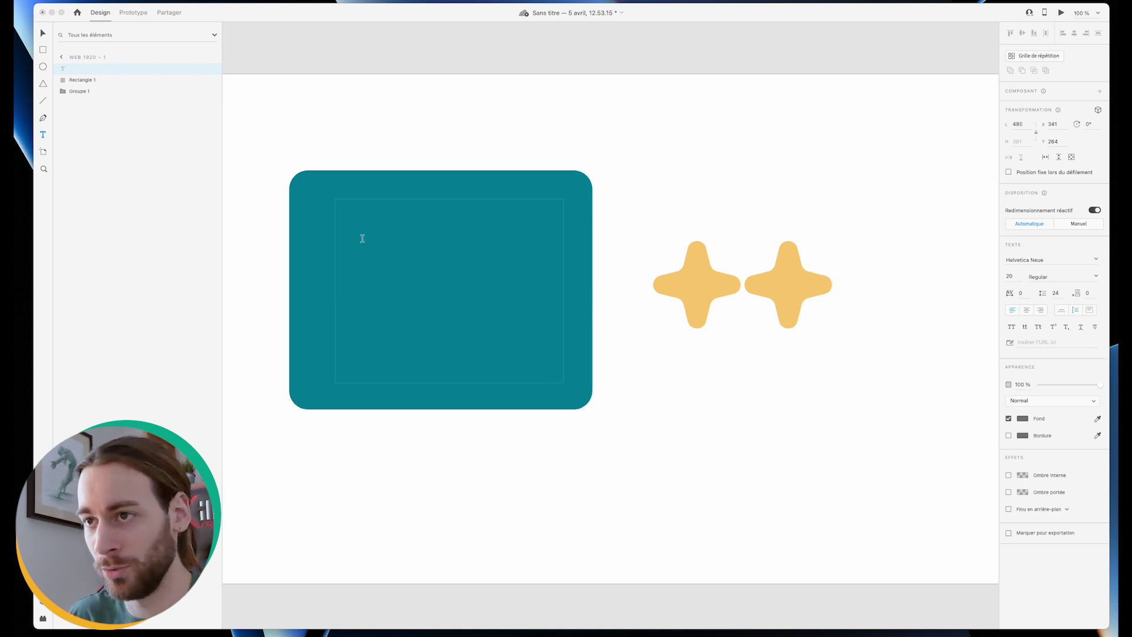
text(Bonjour)
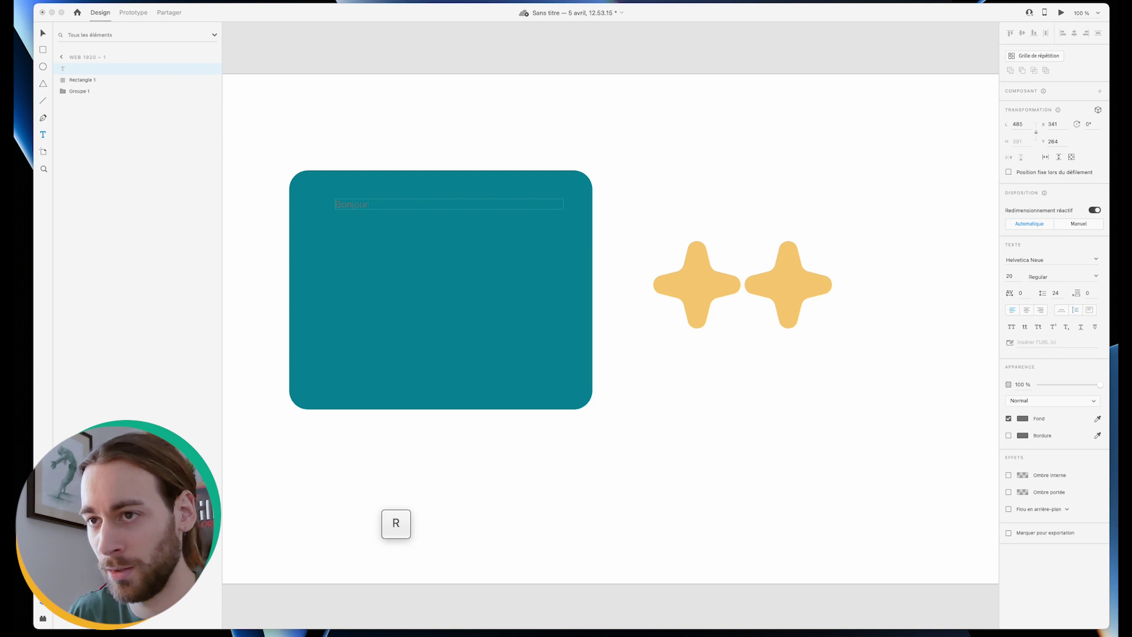
text(, ceci)
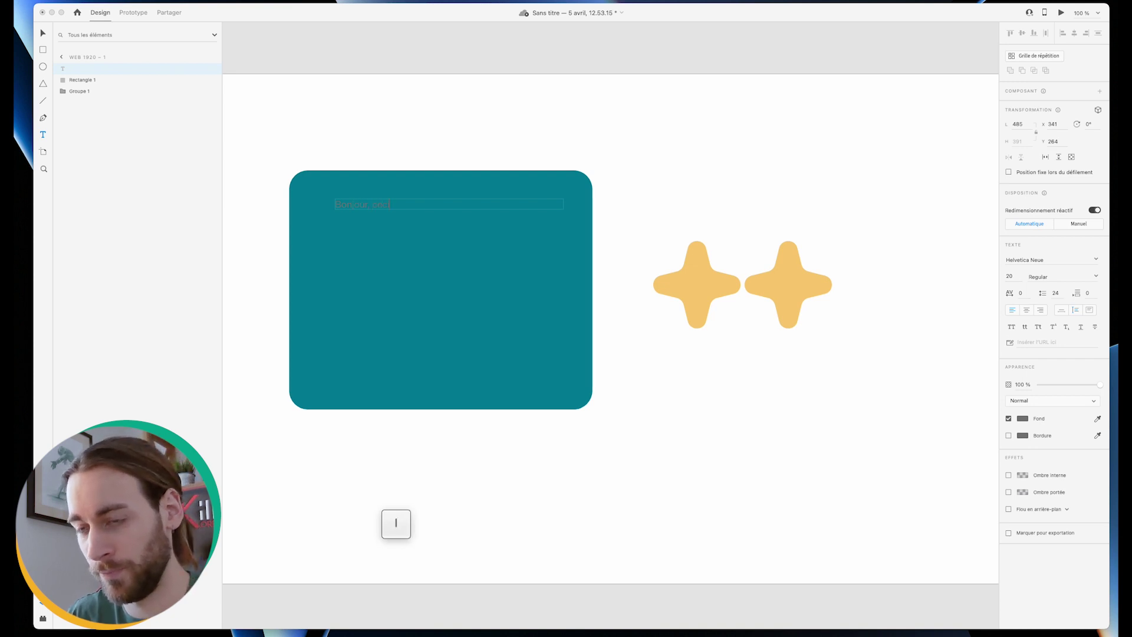
text( est un auto Ado)
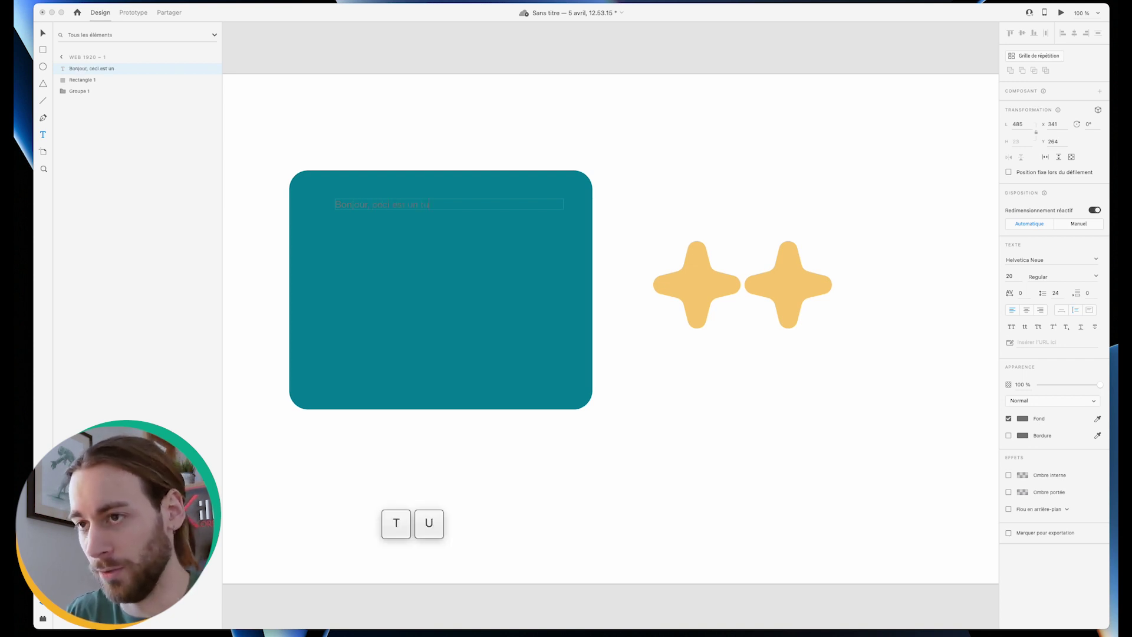
text(be XD)
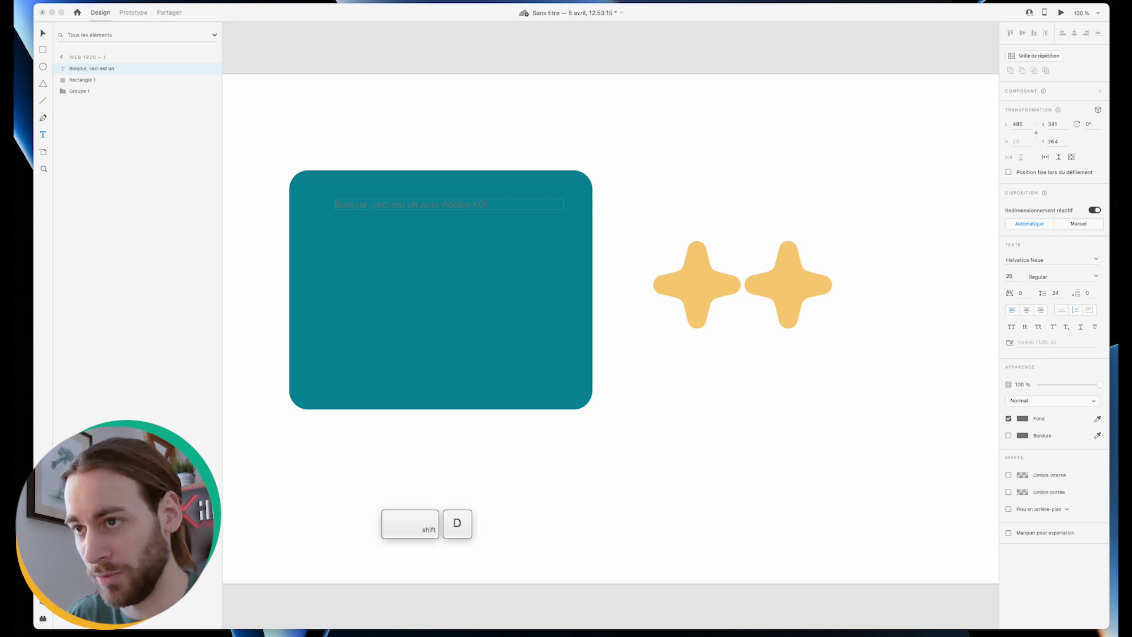
Step: Select the whole sentence and set its font to Azo Sans
key(super+a)
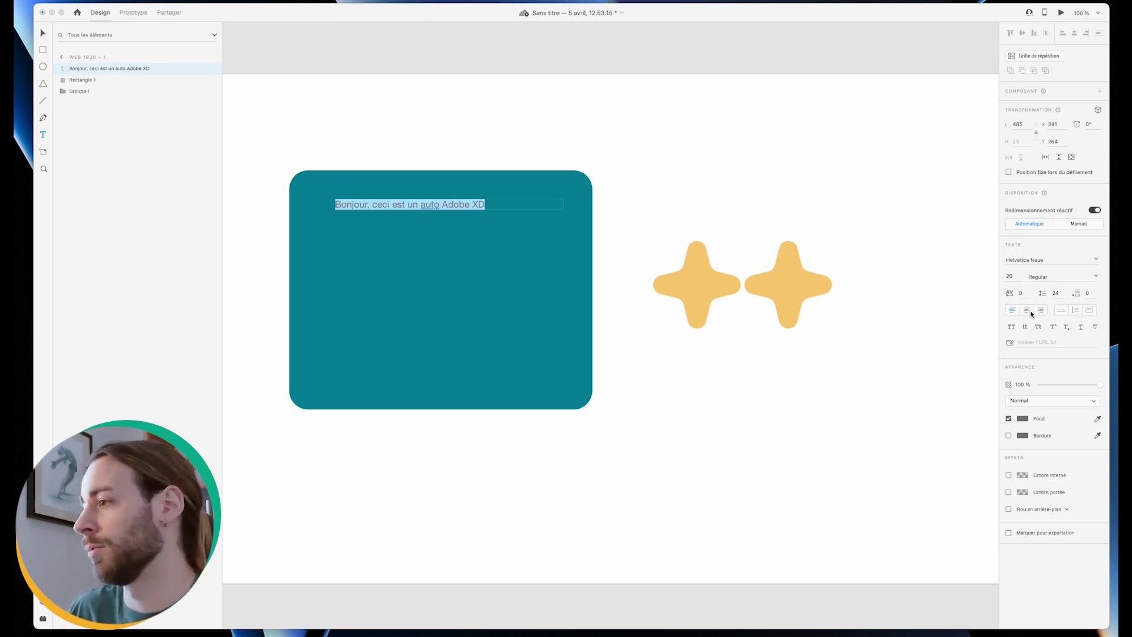
click(1096, 262)
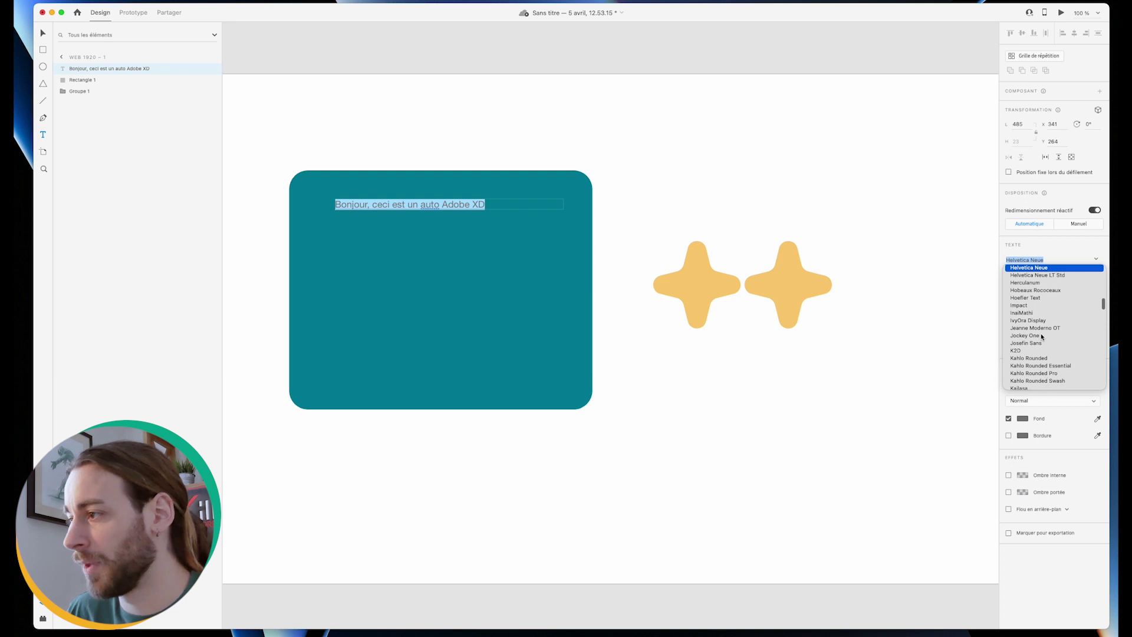
scroll(1042, 336, up, 10)
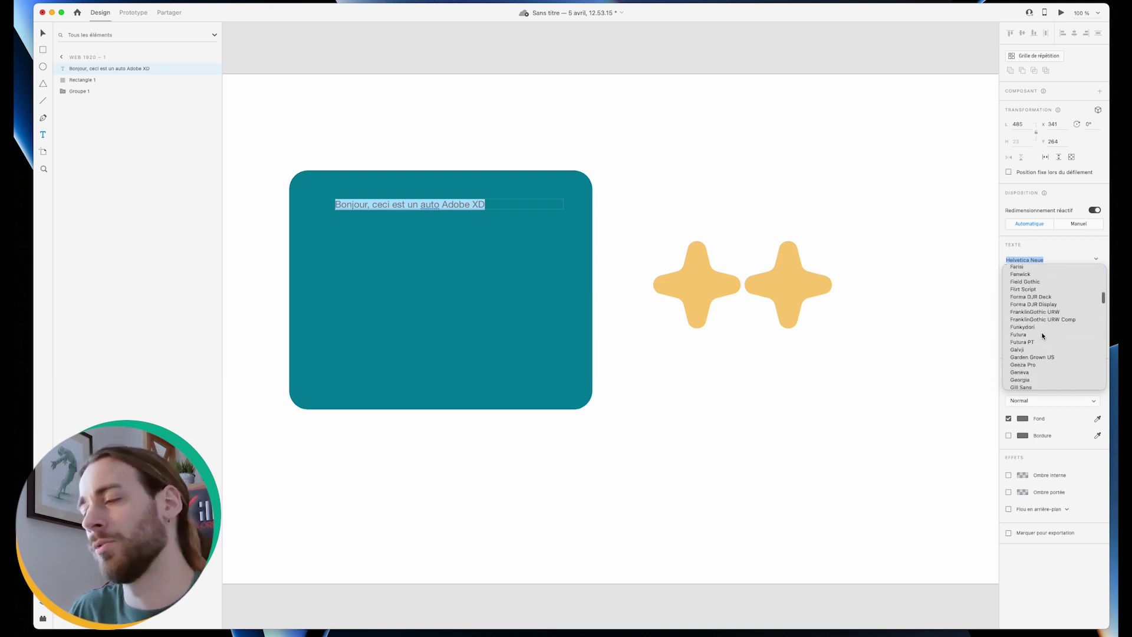
scroll(1042, 337, up, 5)
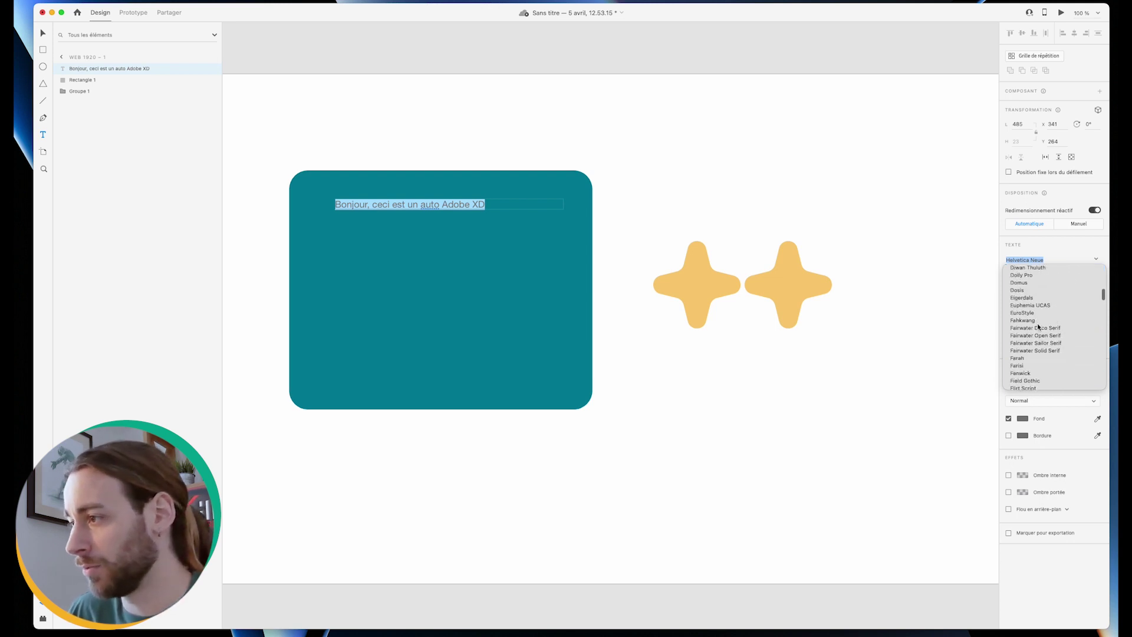
scroll(1038, 327, up, 3)
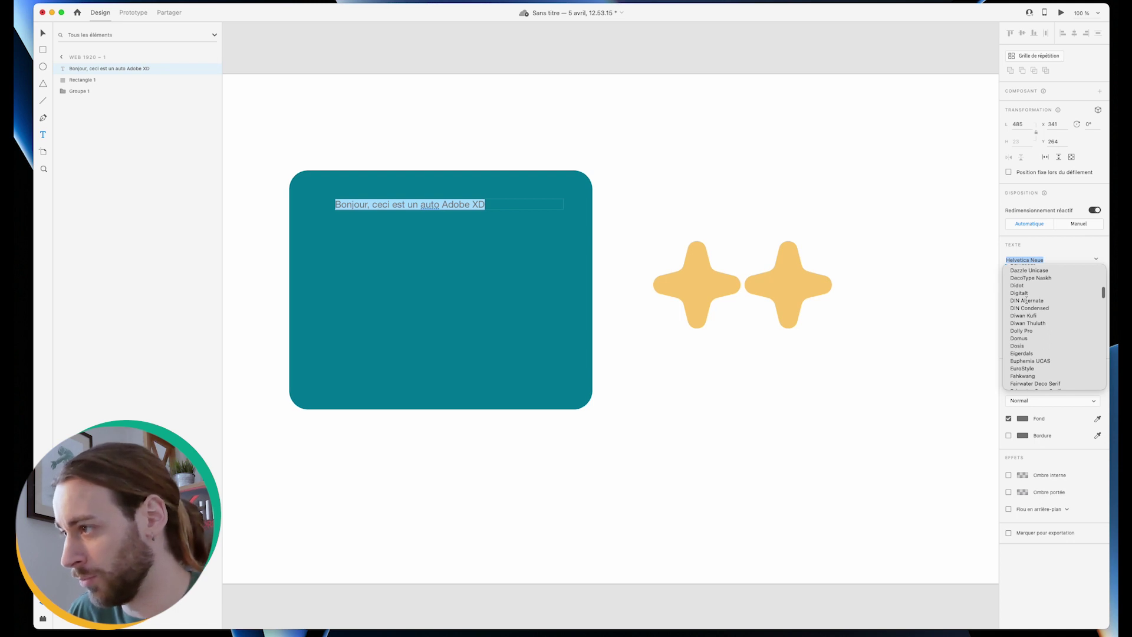
scroll(1036, 306, up, 6)
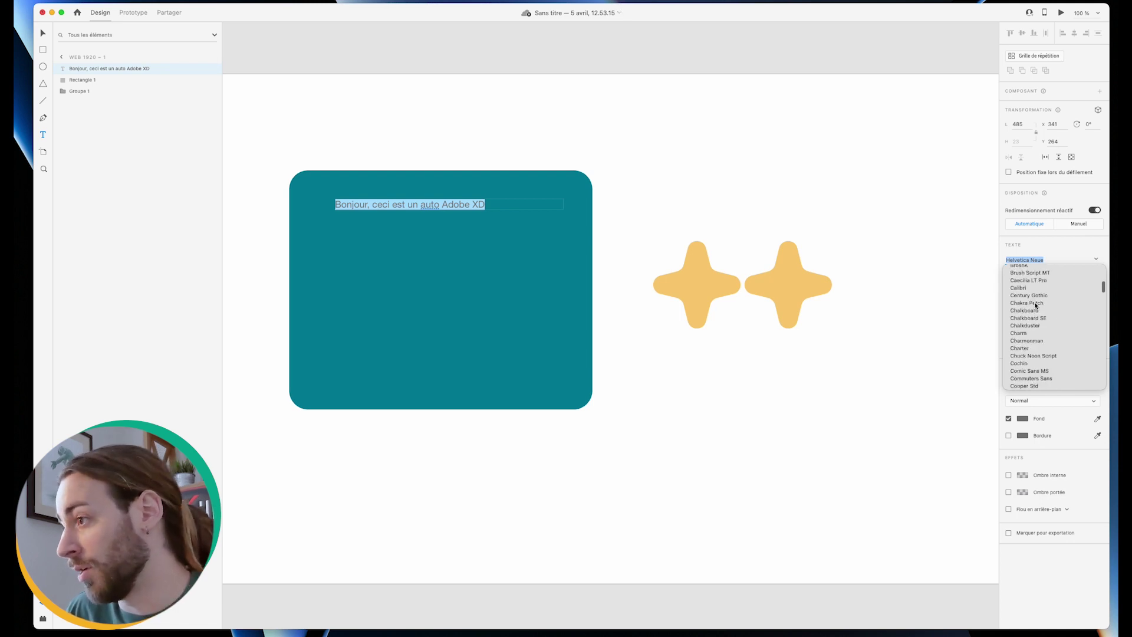
scroll(1038, 310, up, 5)
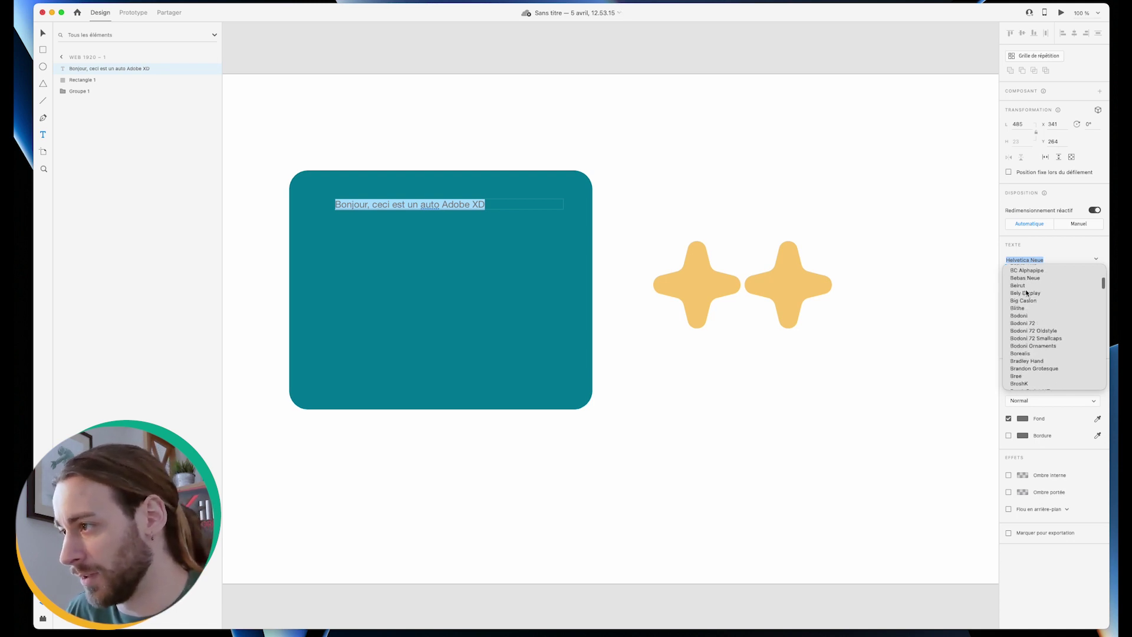
scroll(1026, 304, up, 4)
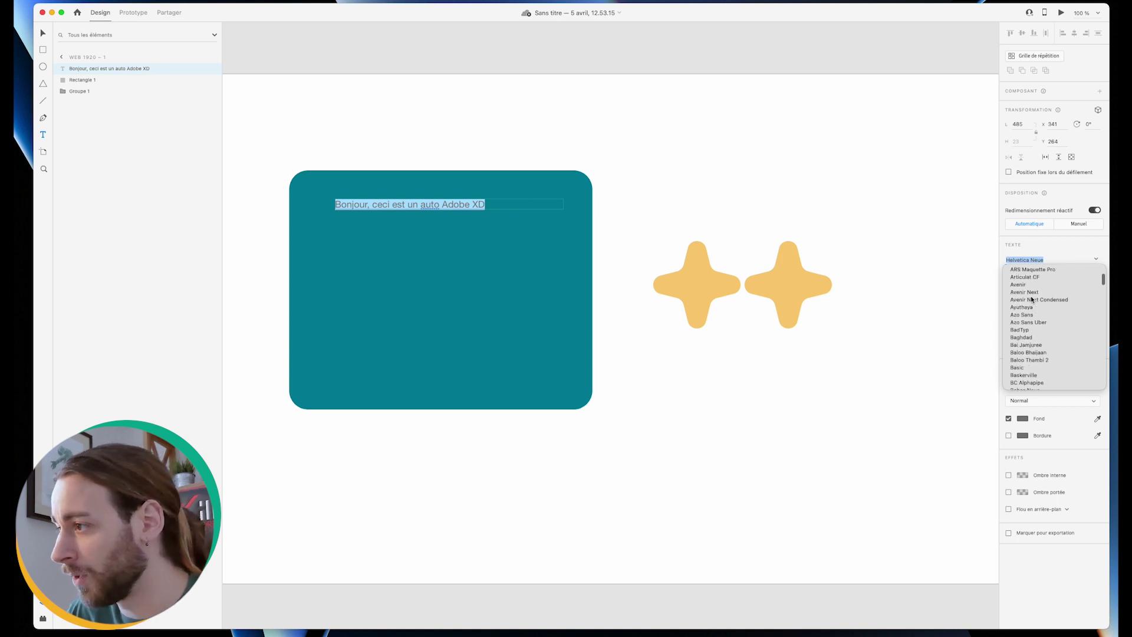
click(1027, 314)
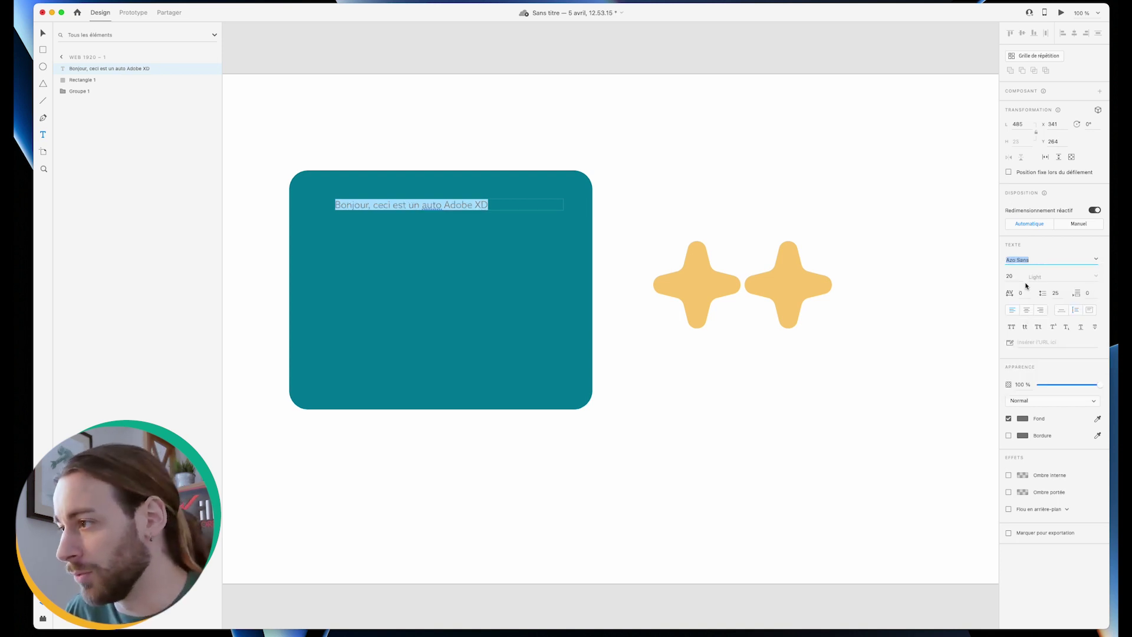
Step: Set the font size of the selected sentence to 60
click(1021, 286)
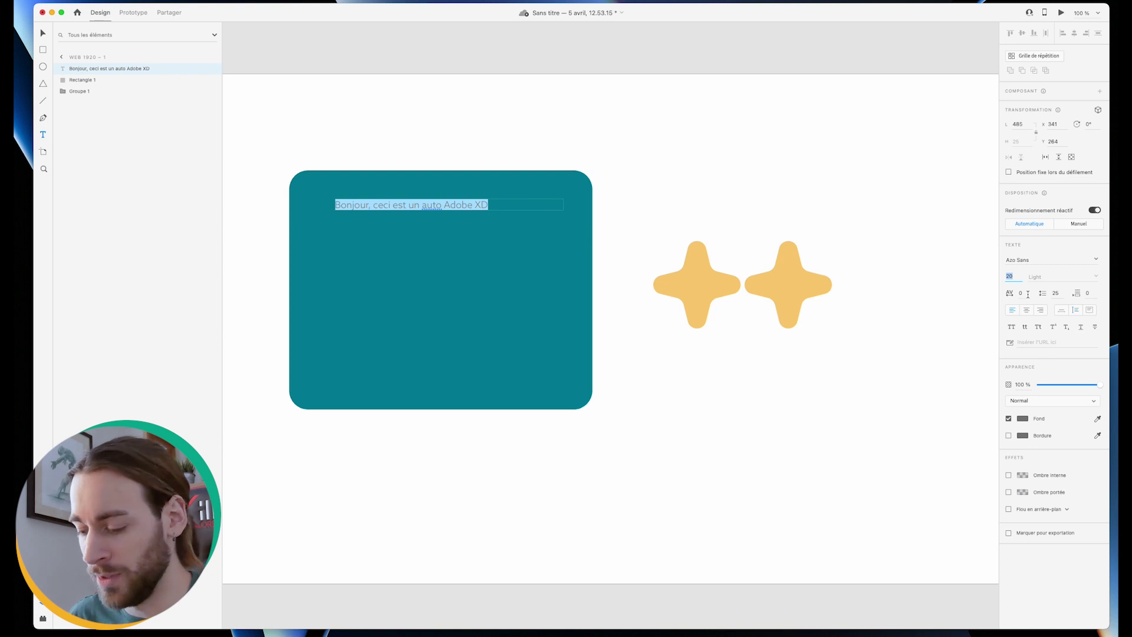
text(60)
key(Return)
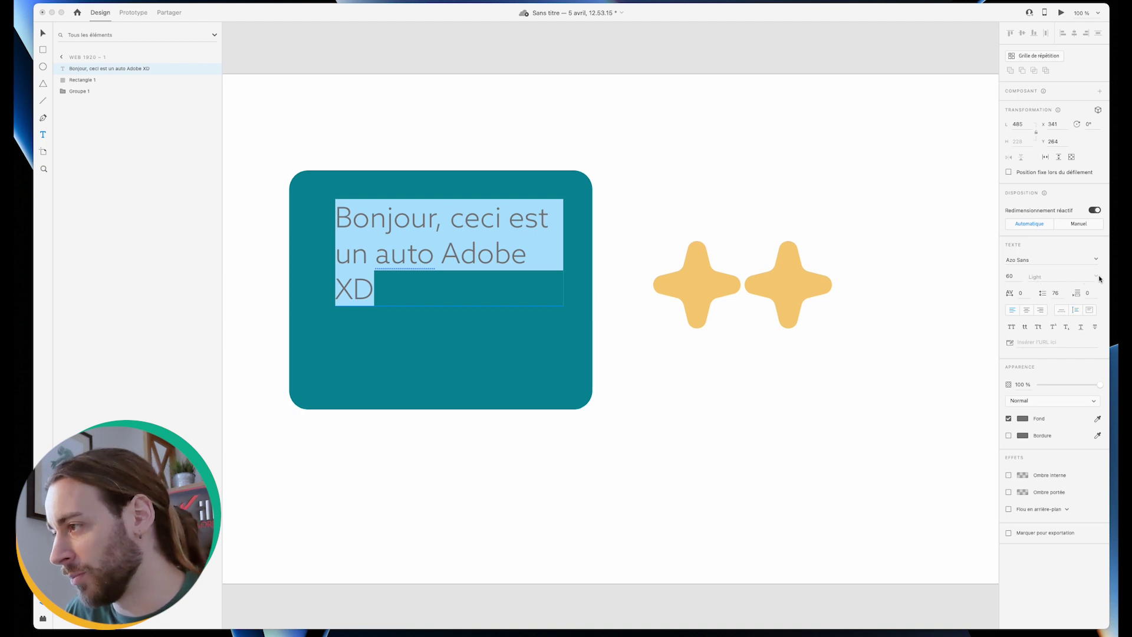
Step: Change the sentence's font to Avenir and its weight to Medium
click(1098, 277)
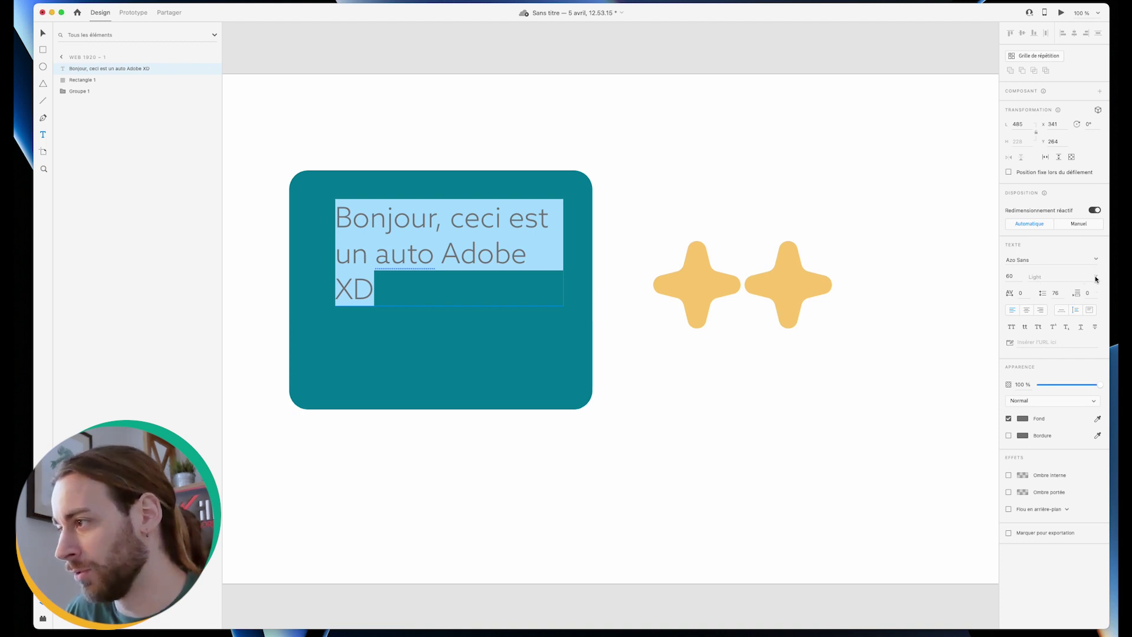
click(1097, 260)
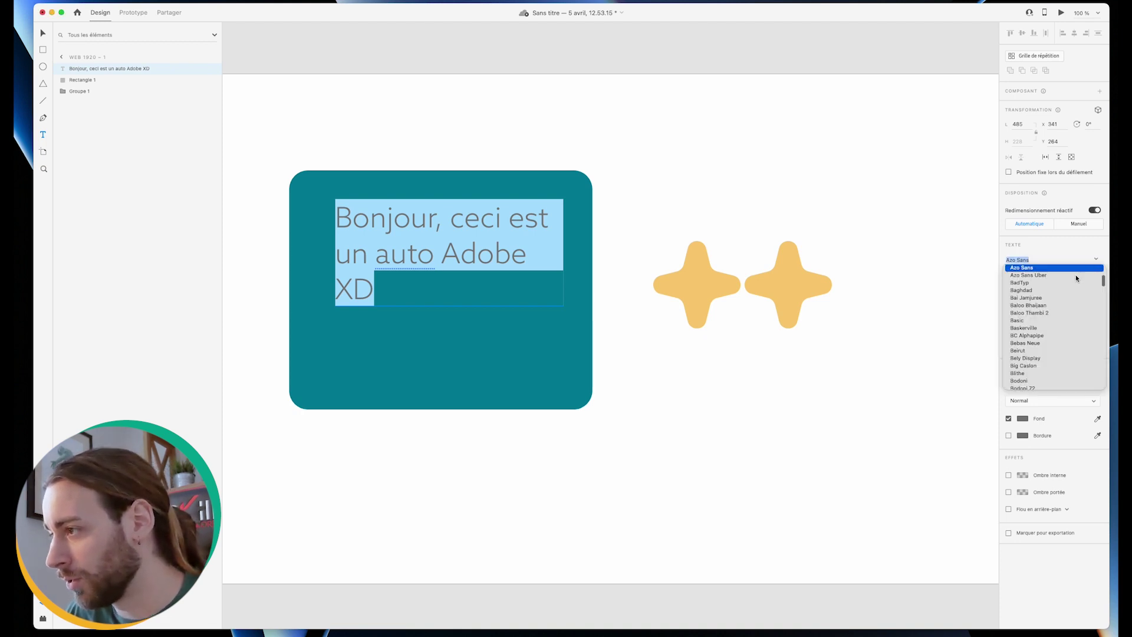
scroll(1067, 297, up, 3)
click(1044, 287)
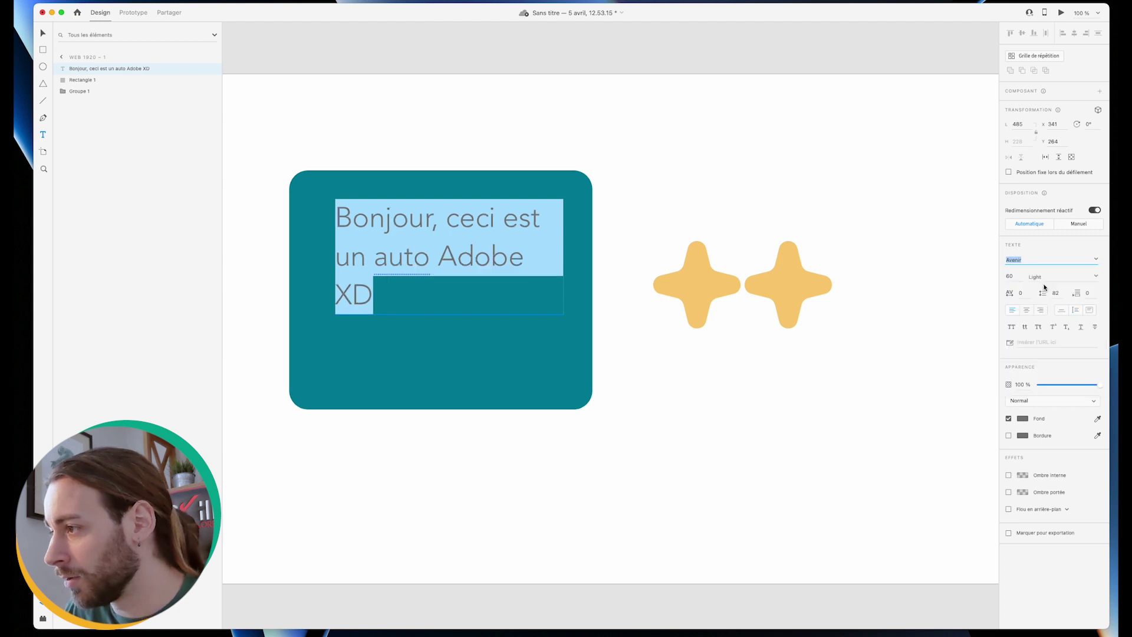
click(1097, 277)
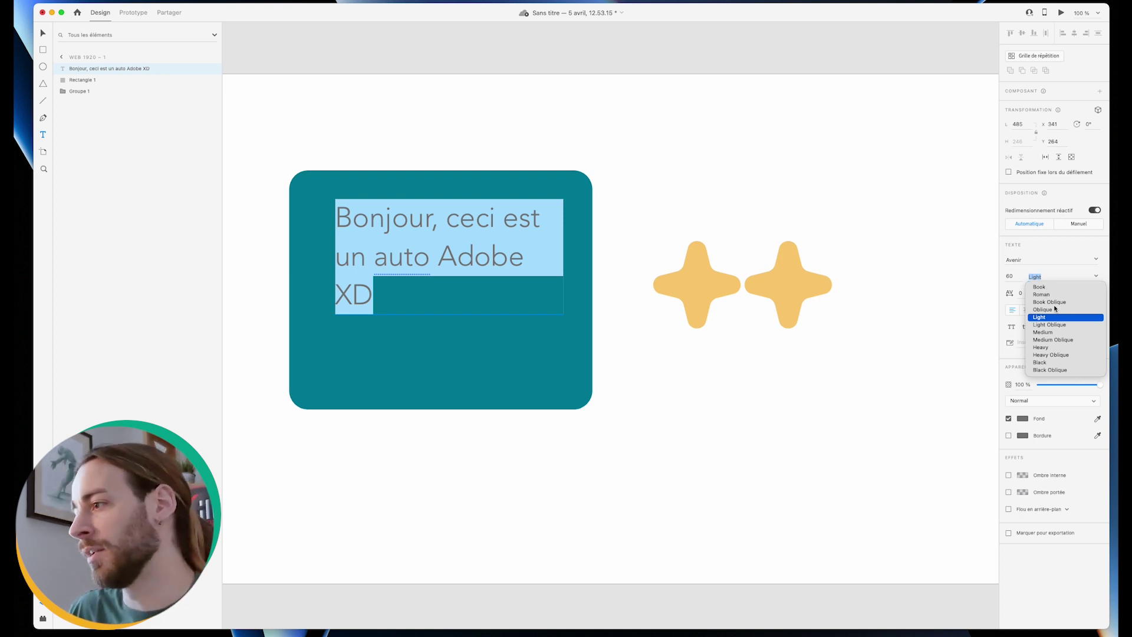
click(1051, 333)
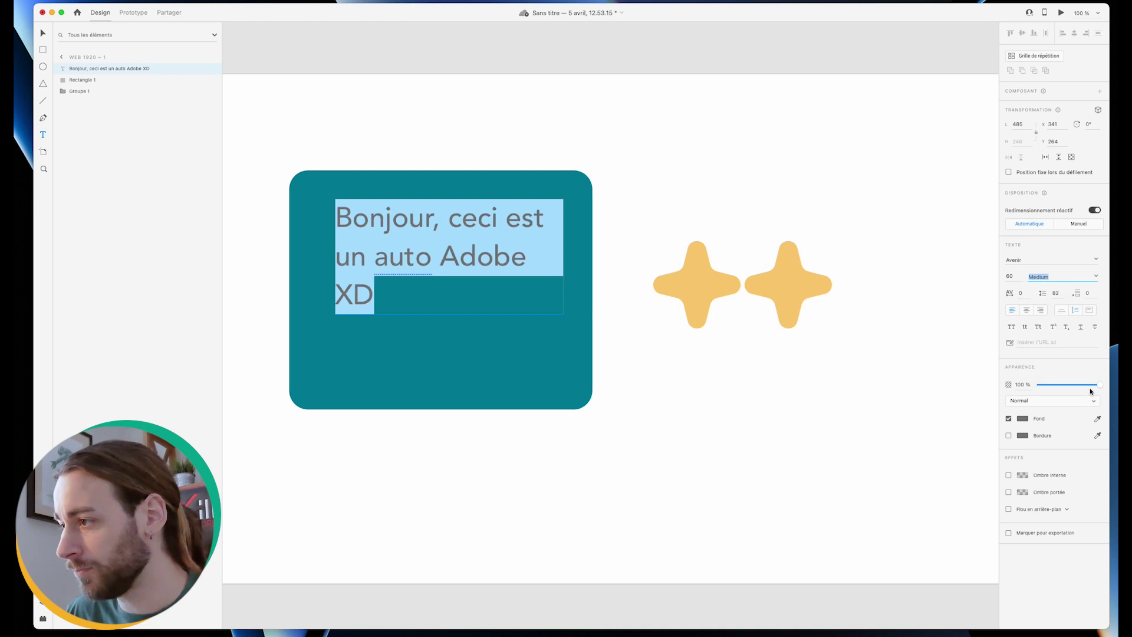
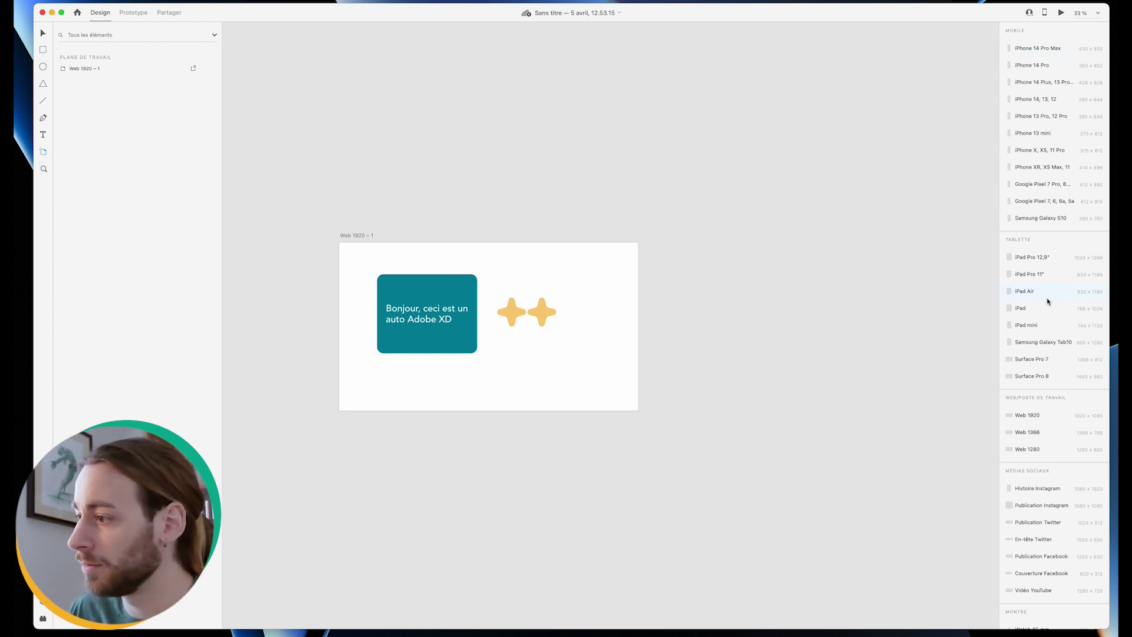
Step: Examine the artboard size presets for mobile, tablet, web, social media and watch formats
scroll(1029, 407, down, 5)
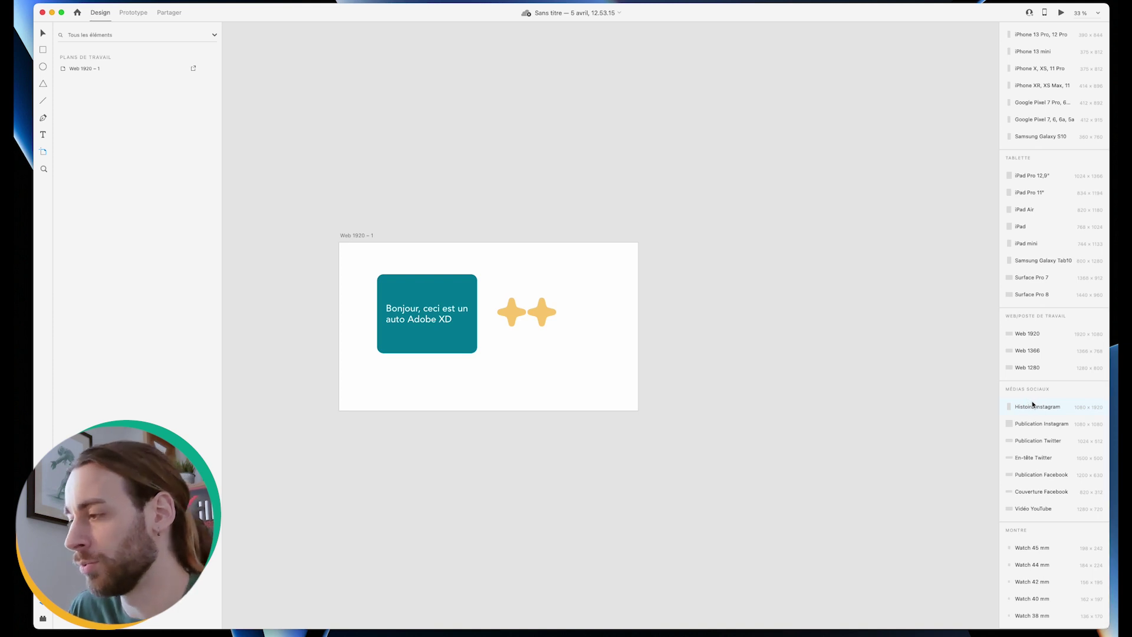
scroll(1032, 404, up, 5)
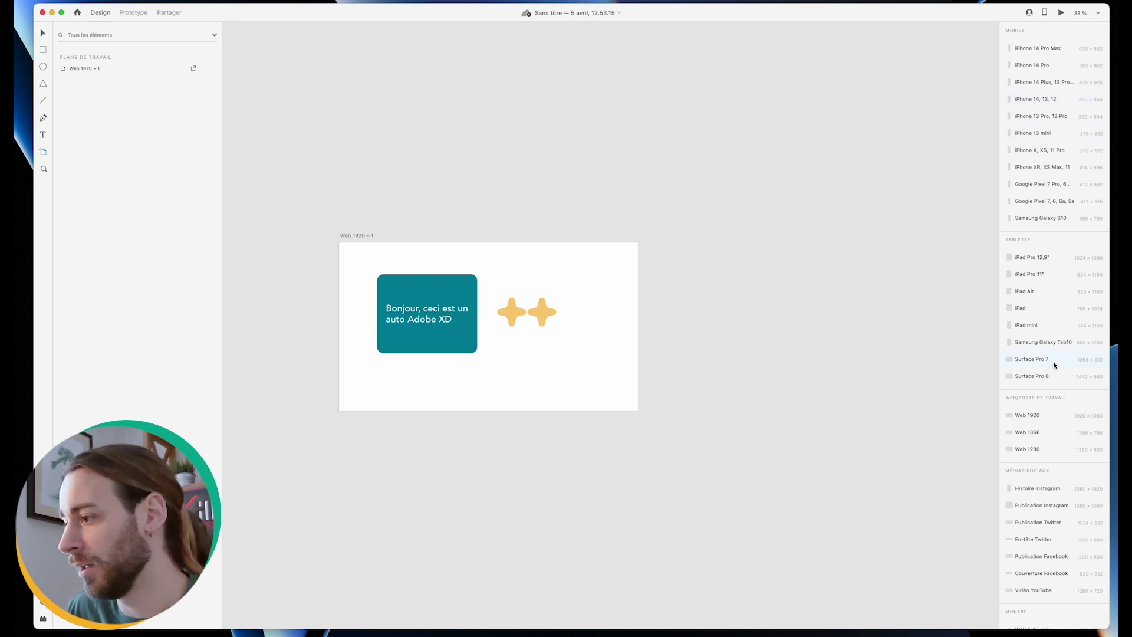
scroll(1056, 364, down, 5)
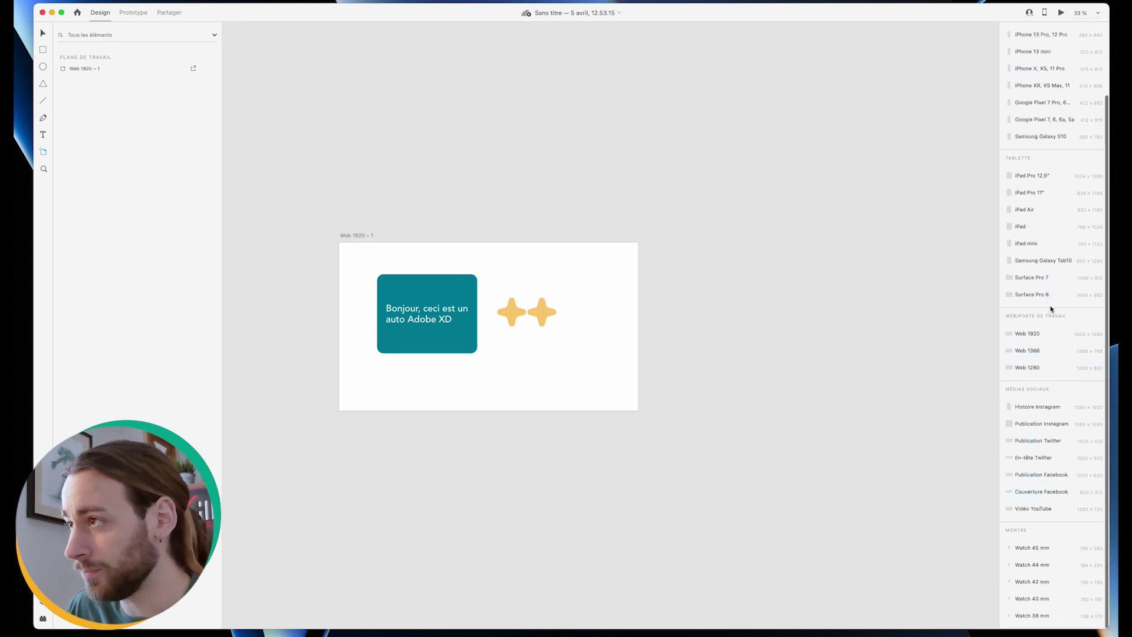
scroll(1037, 117, up, 5)
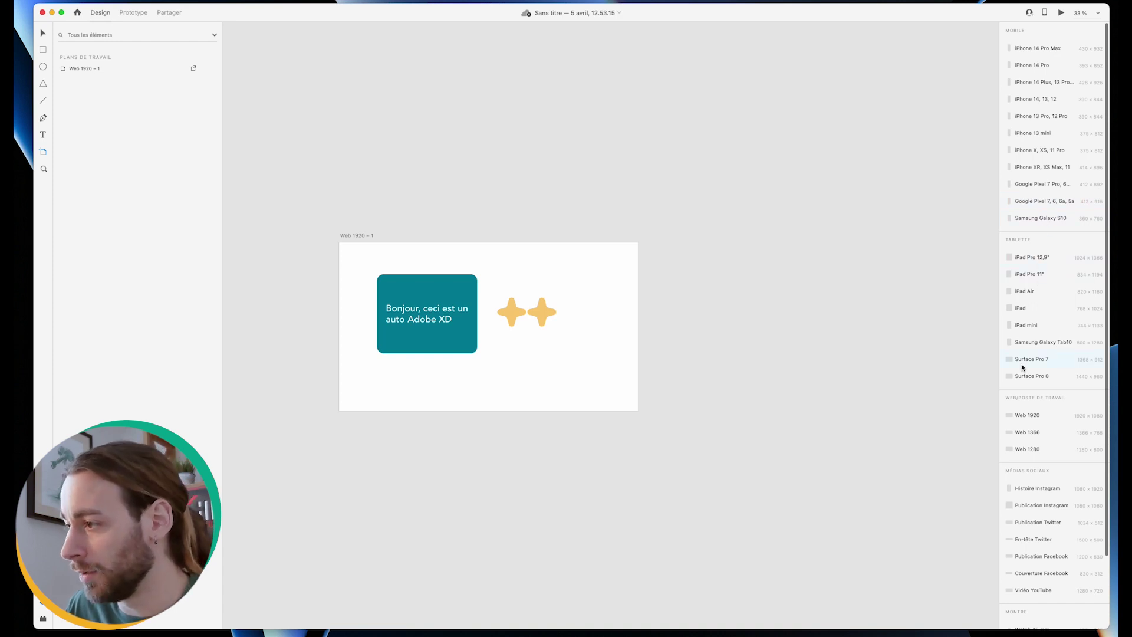
scroll(1056, 326, down, 2)
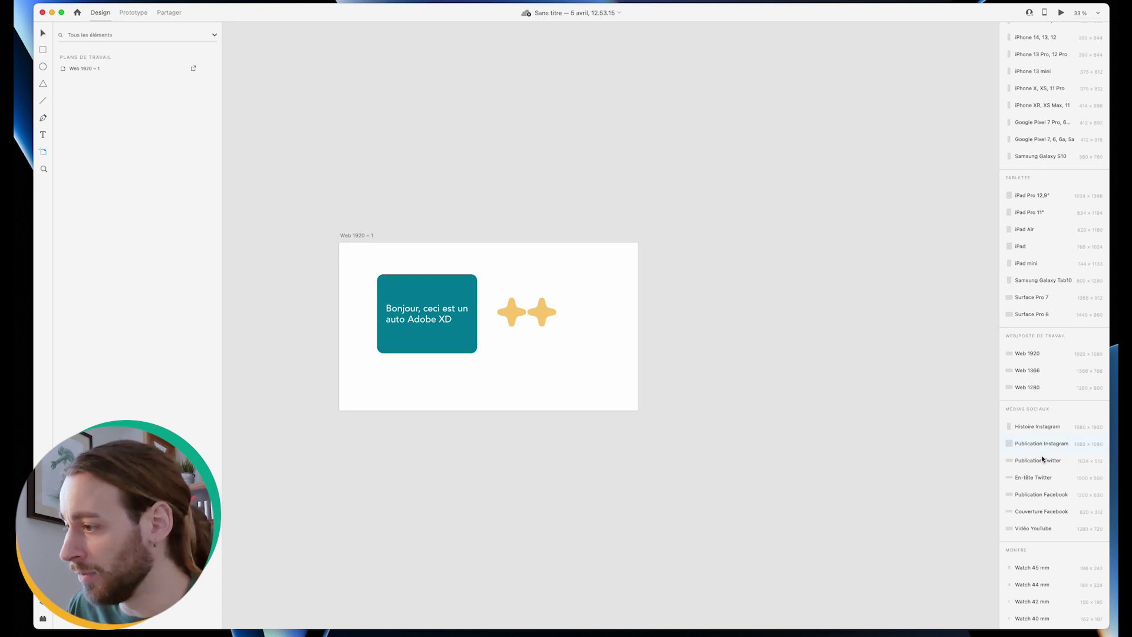
scroll(1039, 543, down, 1)
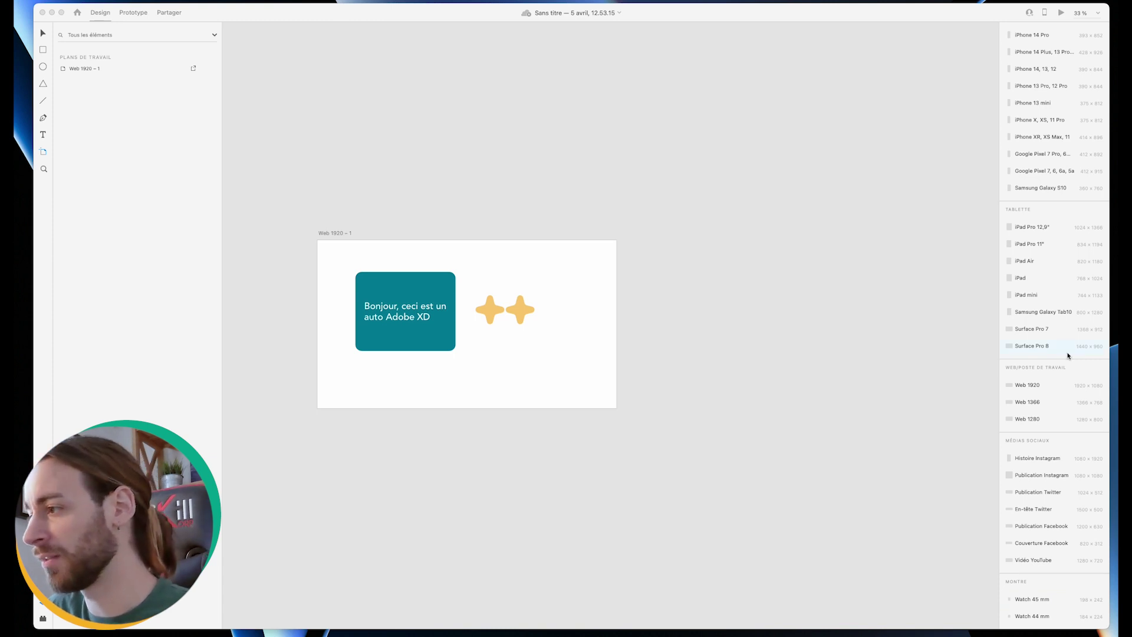
Step: Add a second Web 1920 artboard and extend its bottom edge to a height of about 2458
click(1014, 387)
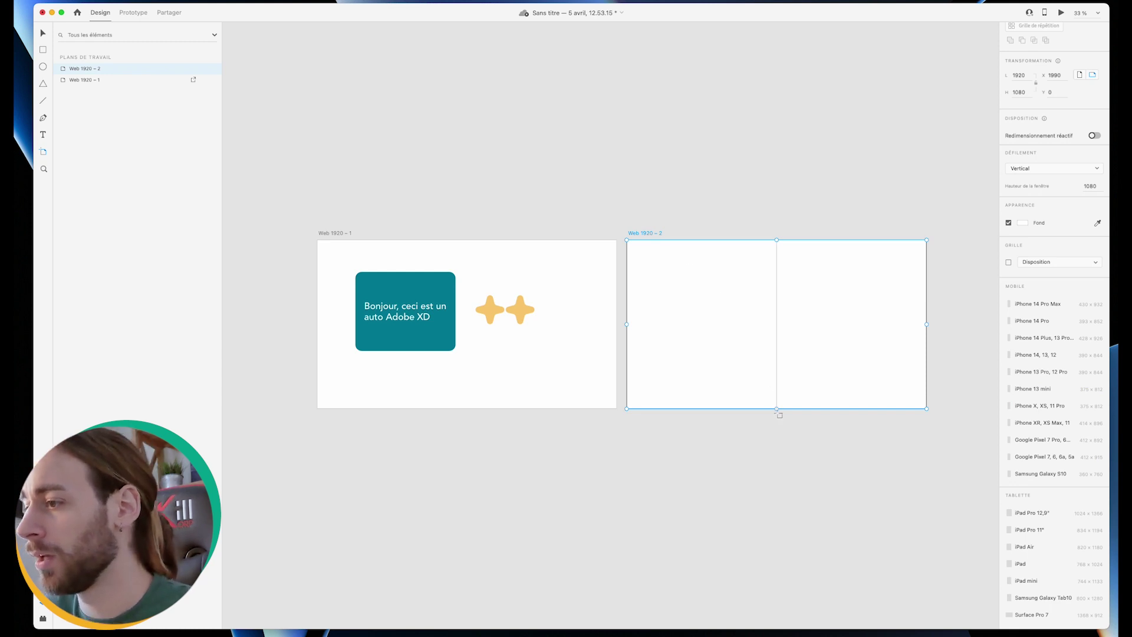
scroll(780, 403, right, 2)
scroll(781, 403, right, 2)
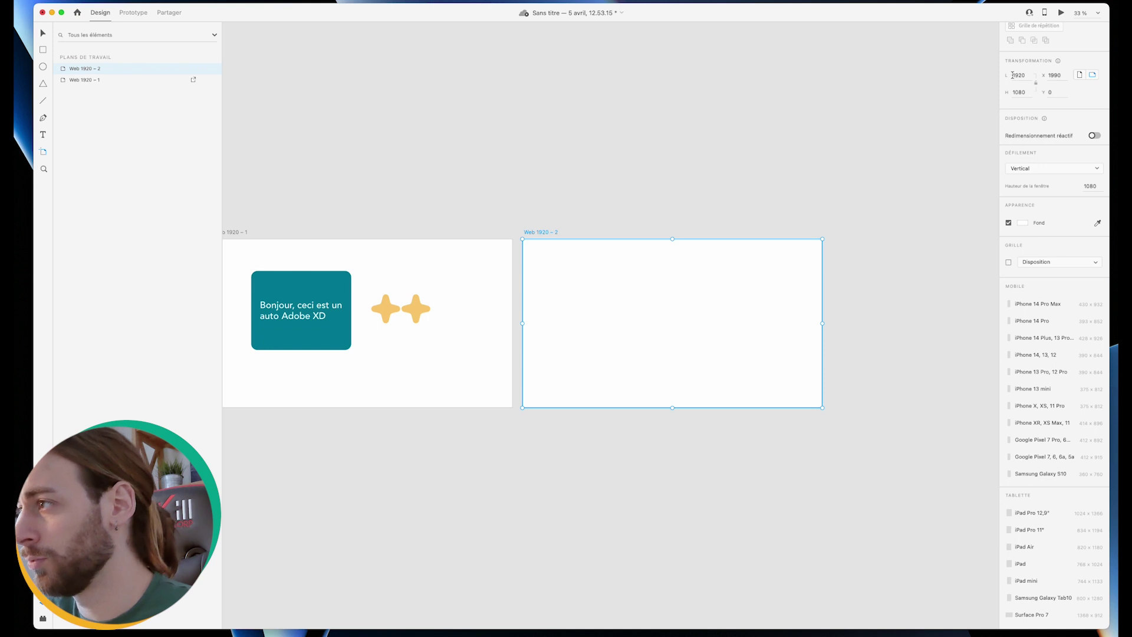
click(1023, 96)
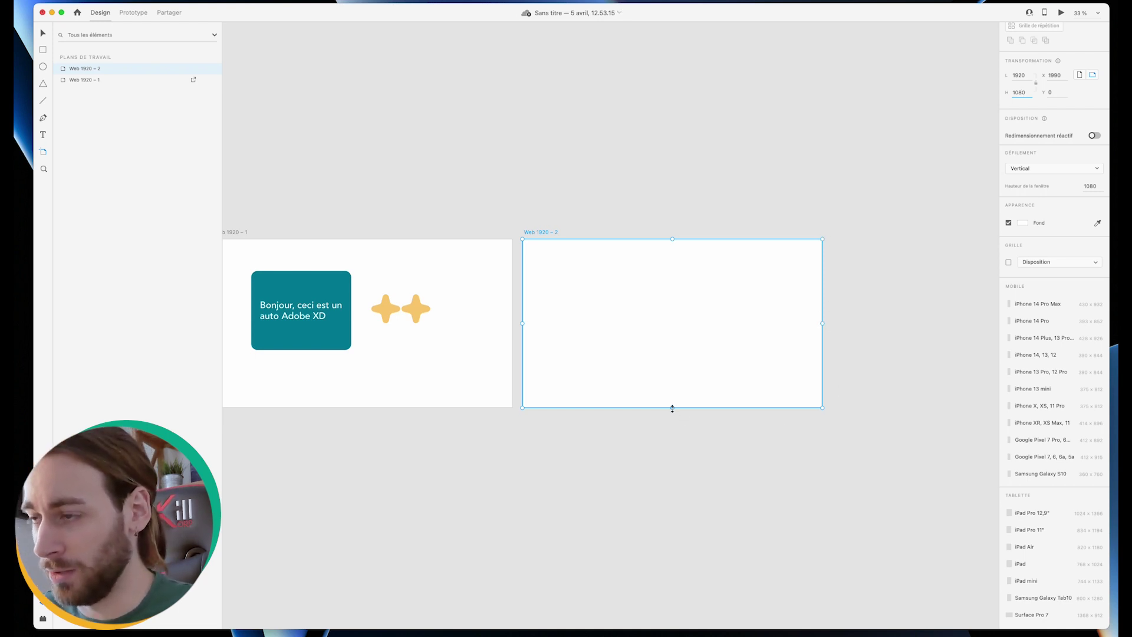
drag(672, 408, 670, 620)
scroll(771, 425, down, 2)
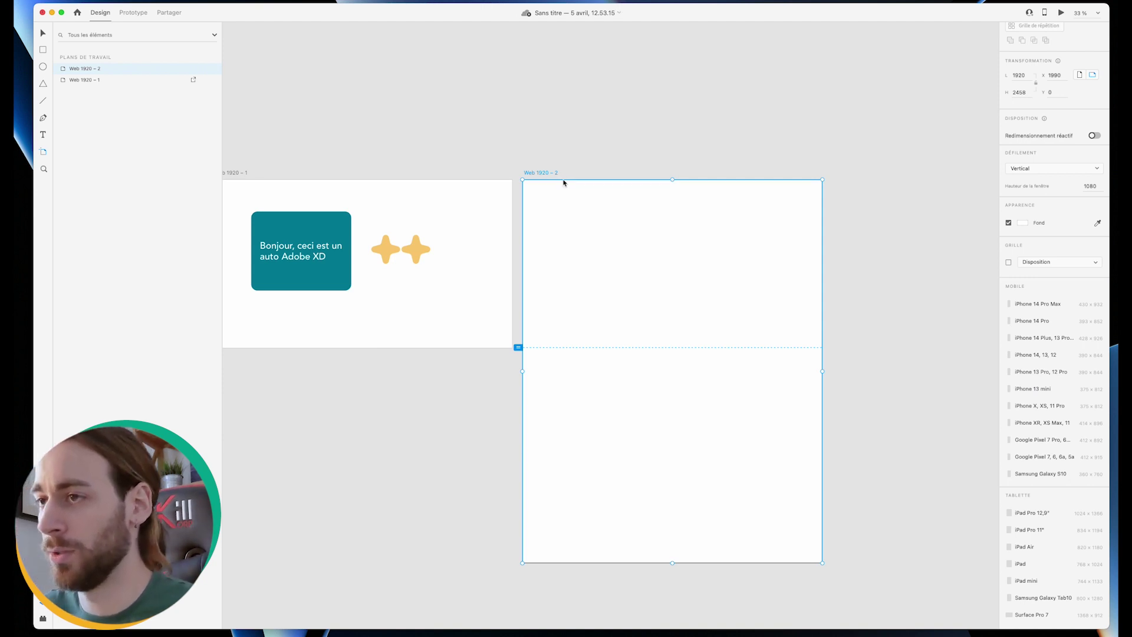
Step: Try narrowing the new Web 1920 artboard to a width of 1400, undo that, and extend its height to about 3038
drag(822, 371, 741, 370)
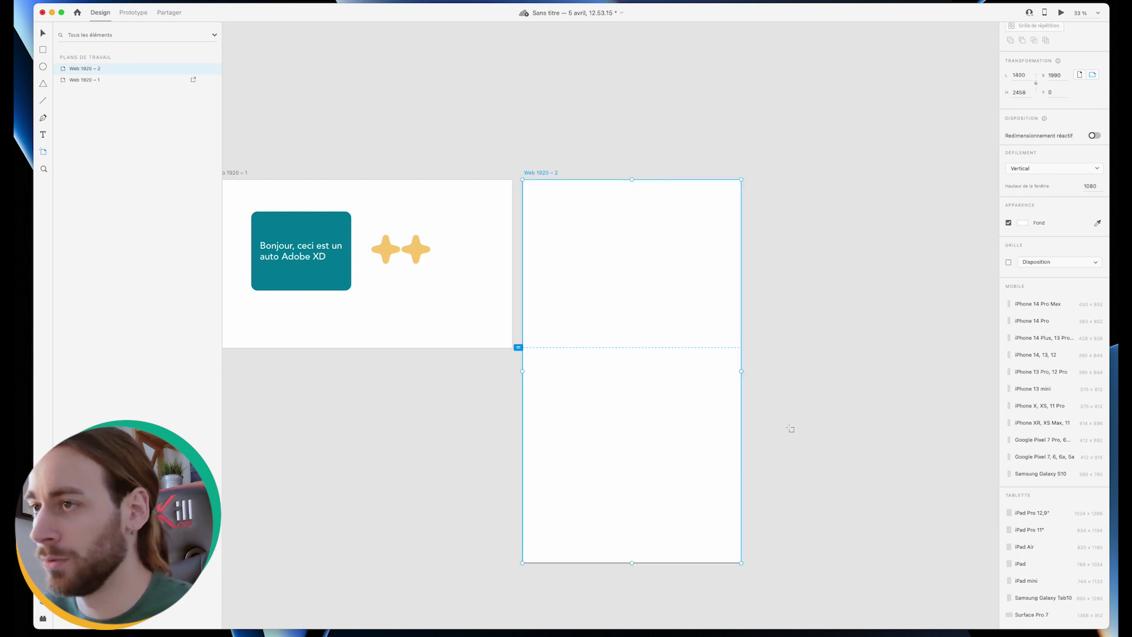
key(super+z)
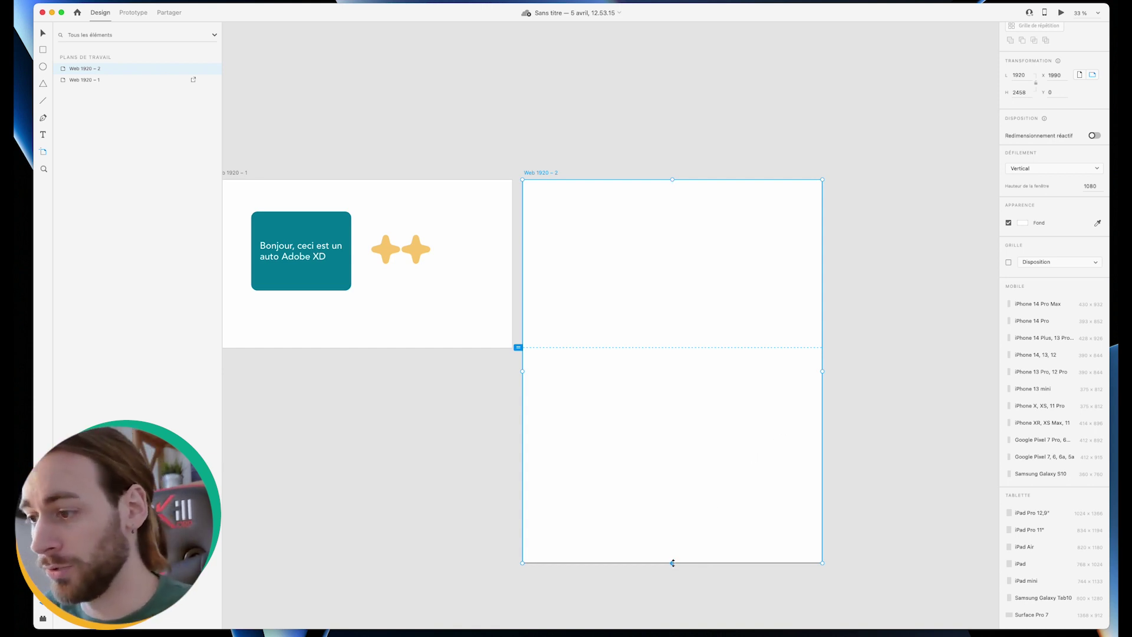
drag(672, 563, 672, 614)
scroll(683, 482, down, 2)
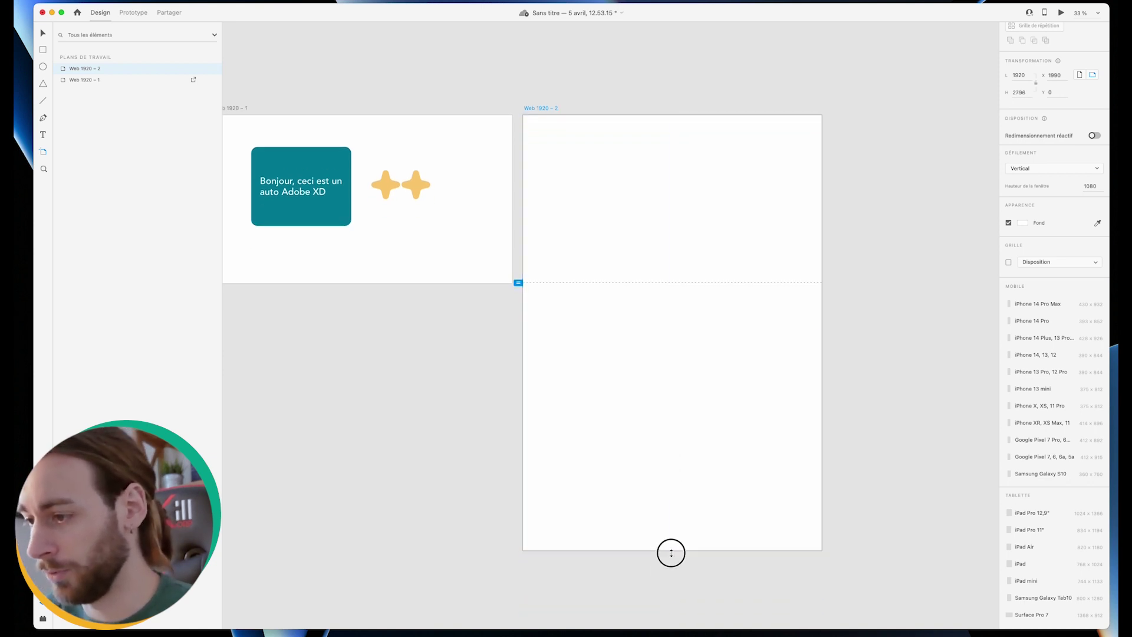
drag(671, 547, 673, 588)
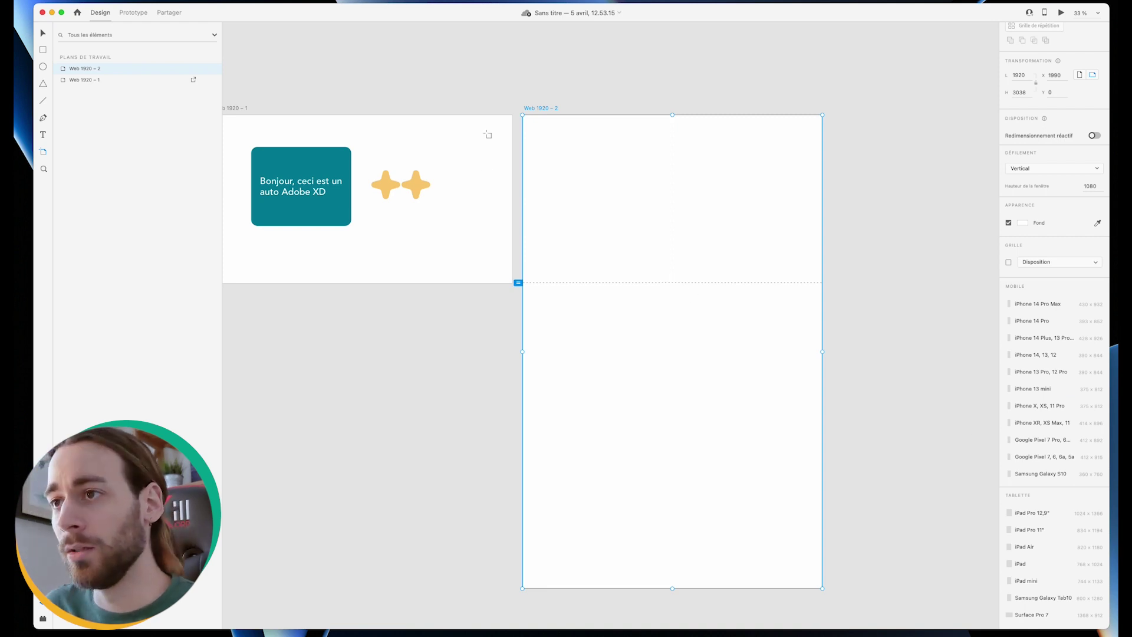
Step: Add an iPhone 14 Pro artboard beside the web artboards and extend its height to about 2762
scroll(637, 193, right, 2)
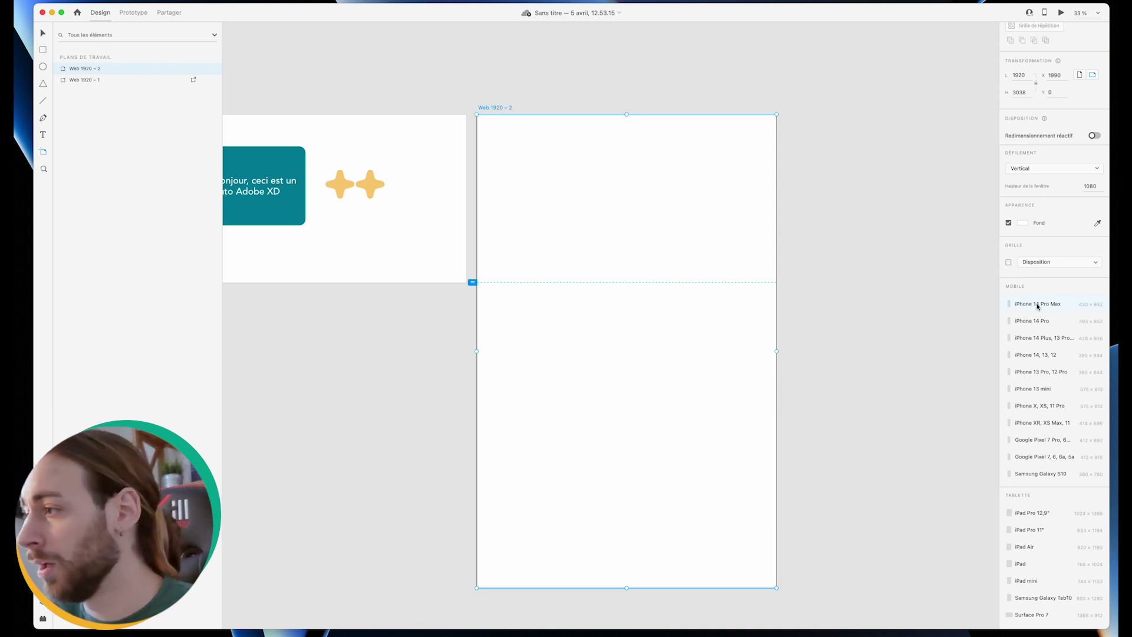
click(1055, 319)
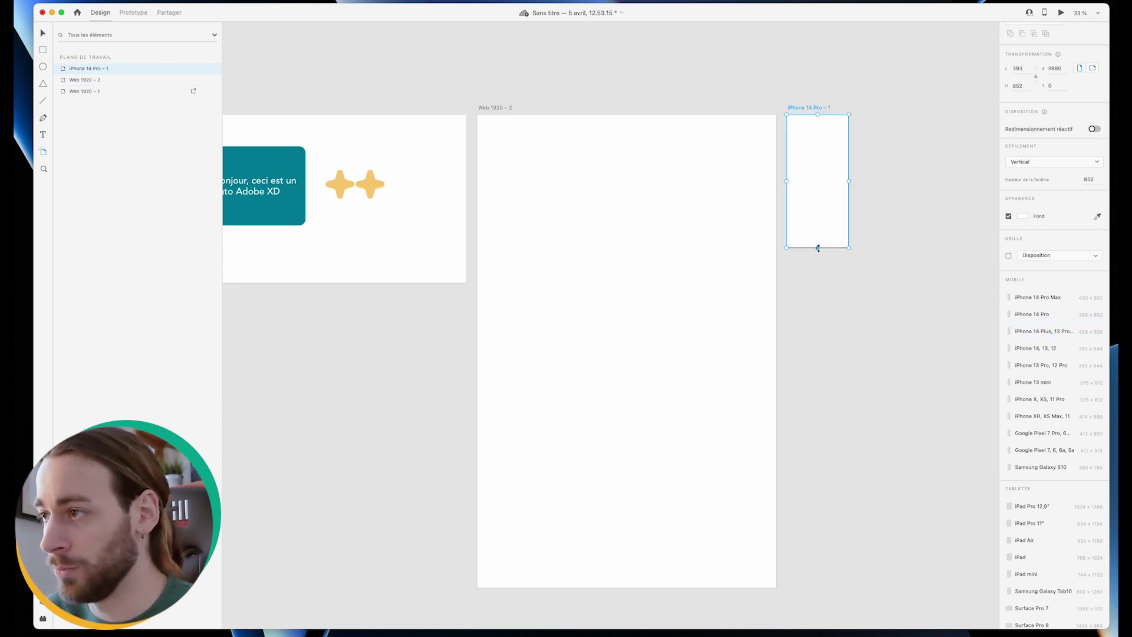
drag(818, 248, 817, 545)
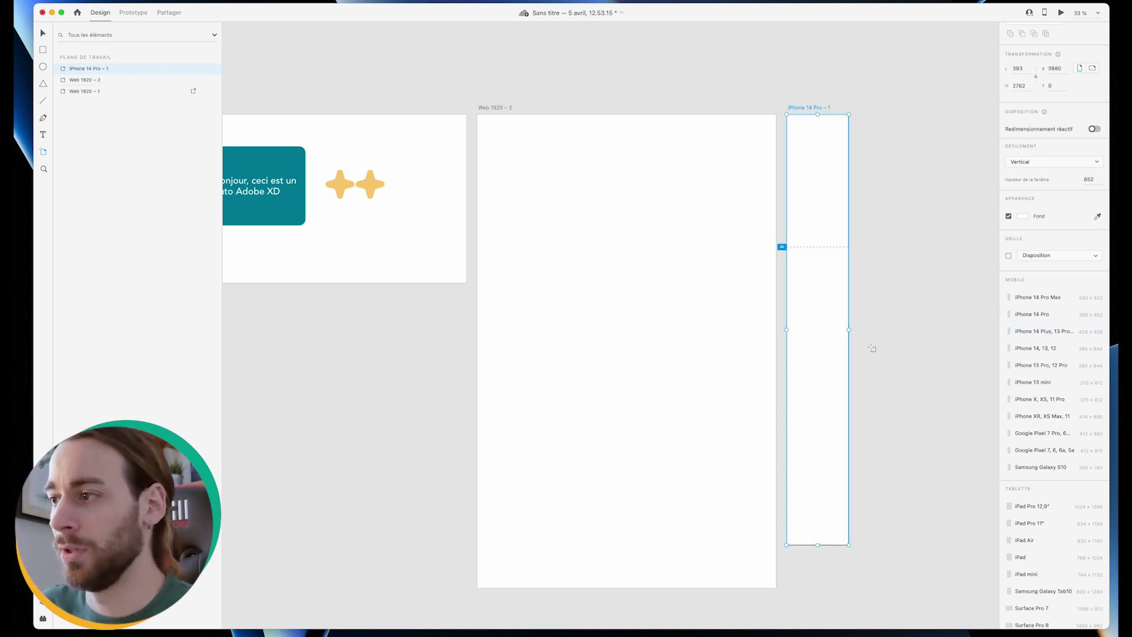
Step: Set the iPhone 14 Pro artboard's background fill to black, #000000
click(1023, 217)
drag(925, 221, 888, 248)
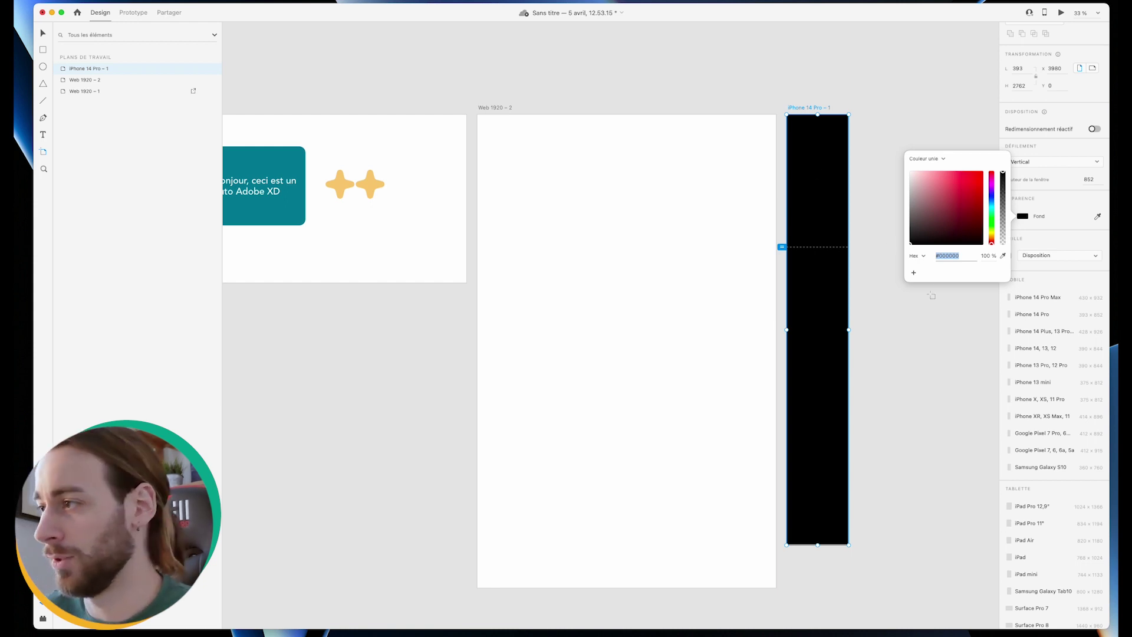
click(803, 111)
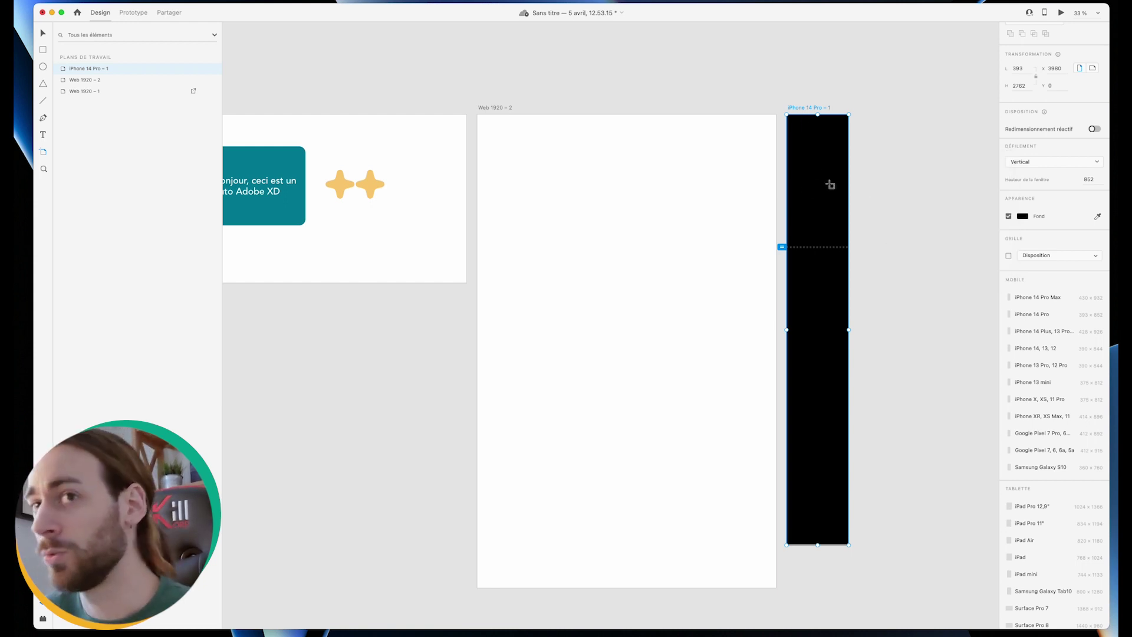
Step: Duplicate the black iPhone 14 Pro artboard beside the original, and delete the copy
double_click(62, 69)
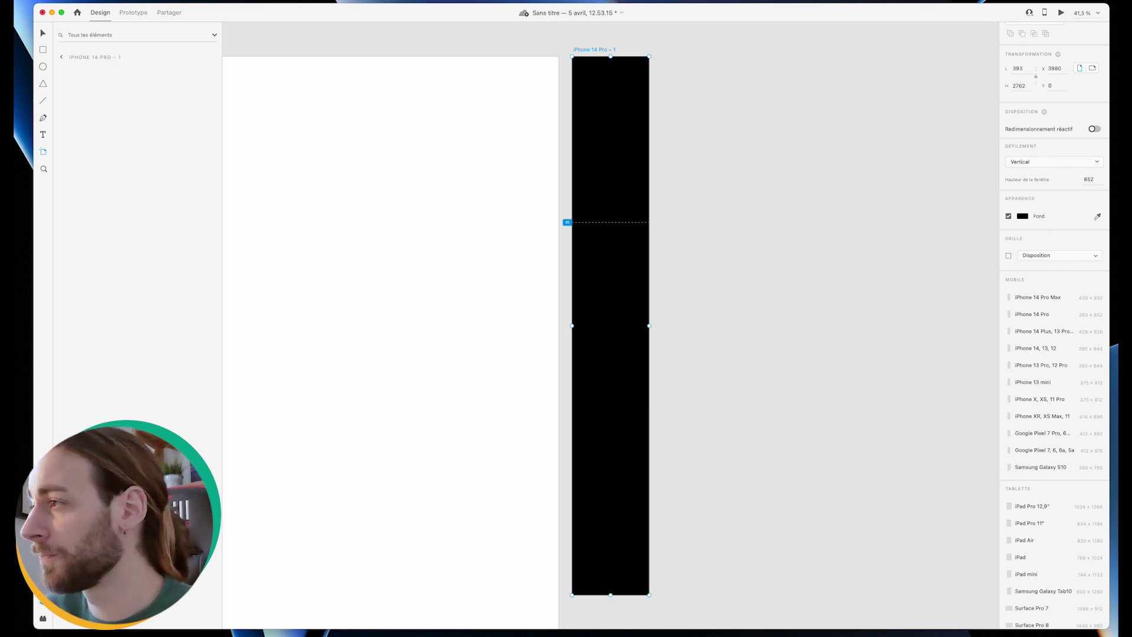
key(super+minus)
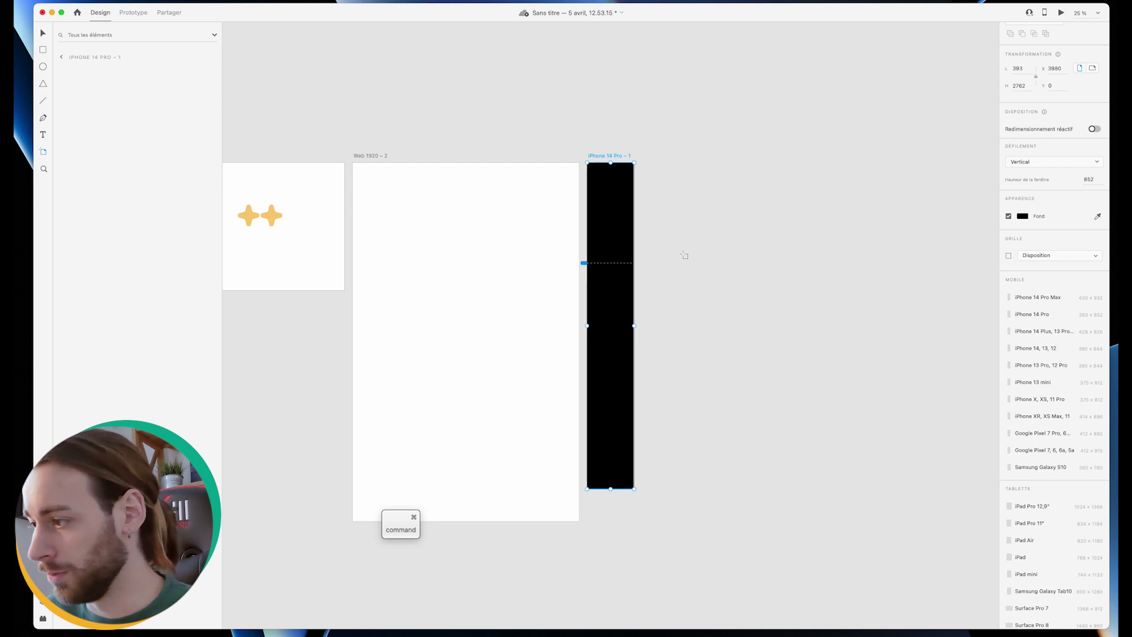
scroll(684, 255, down, 2)
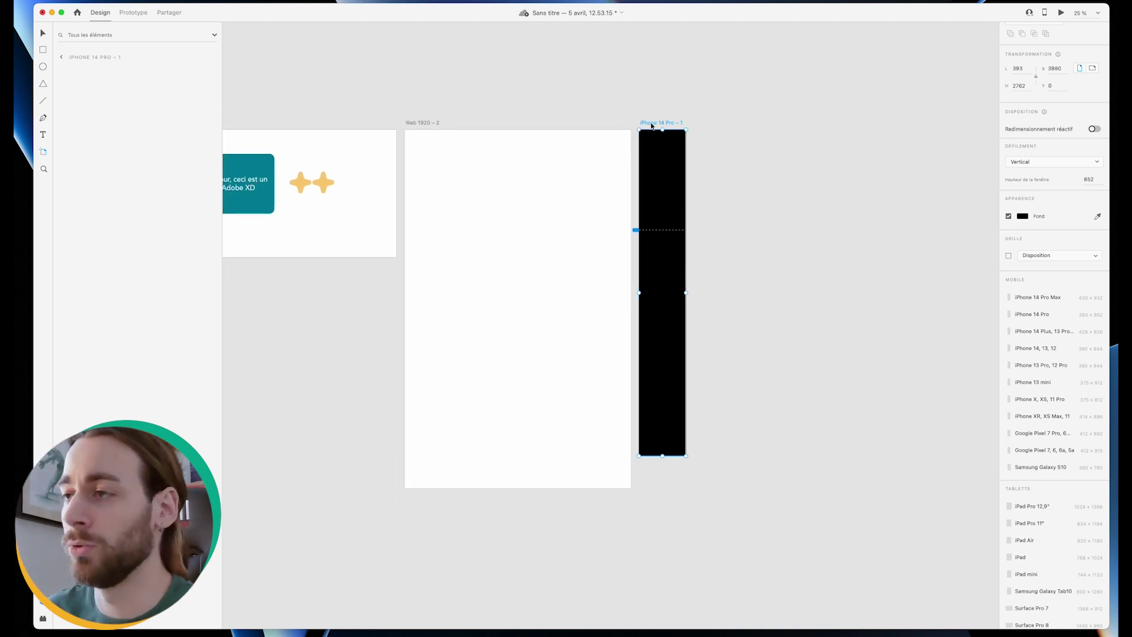
drag(651, 126, 705, 128)
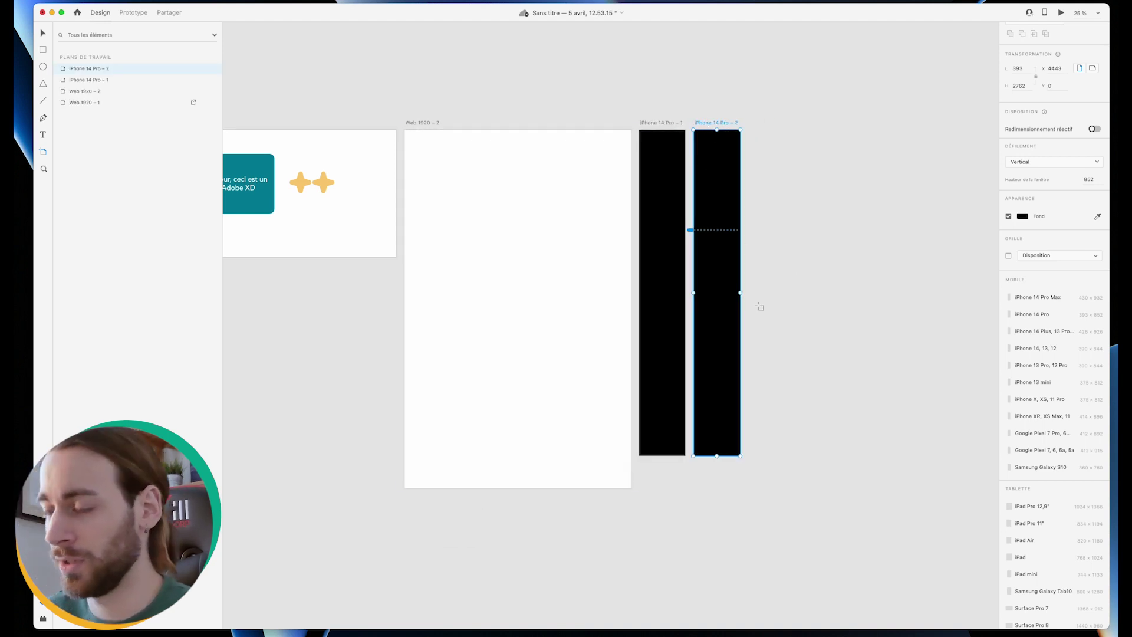
key(Delete)
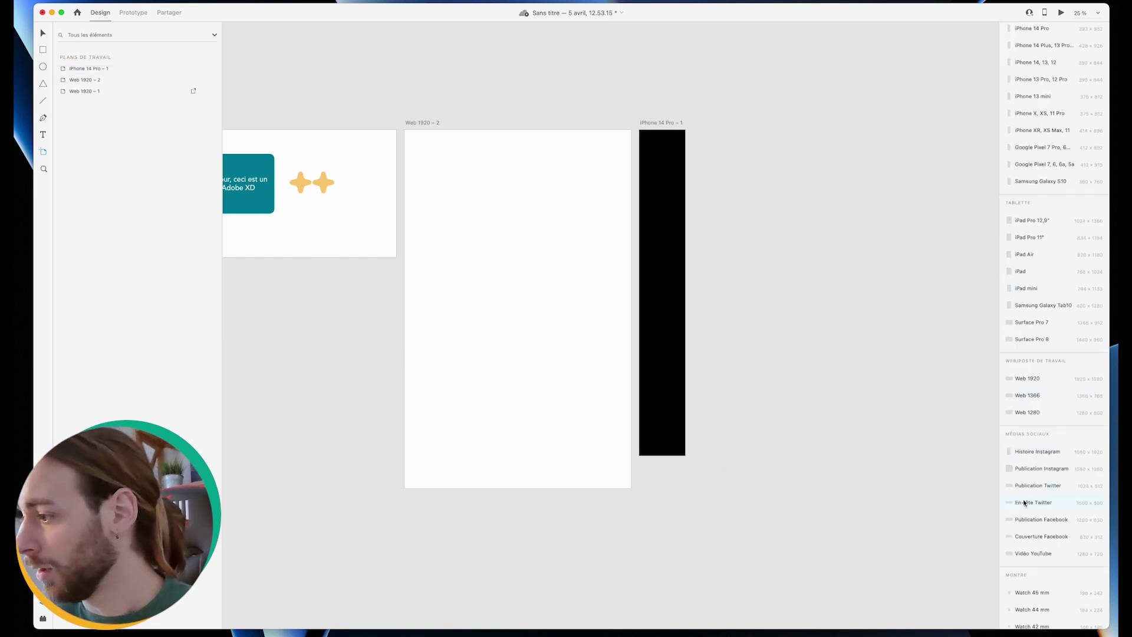
scroll(1069, 528, up, 3)
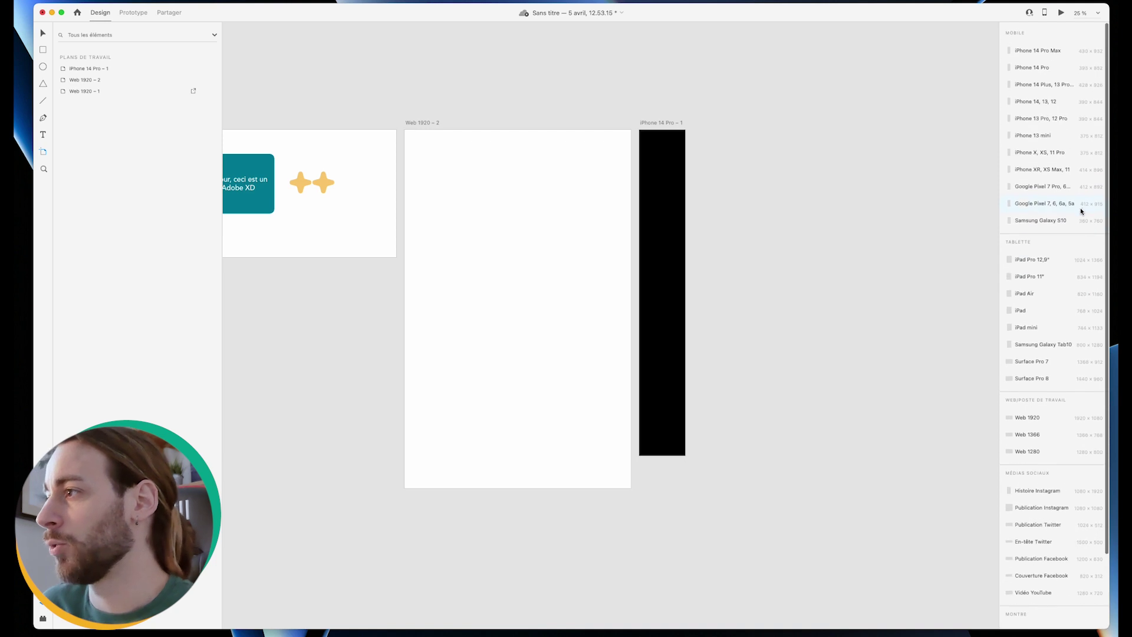